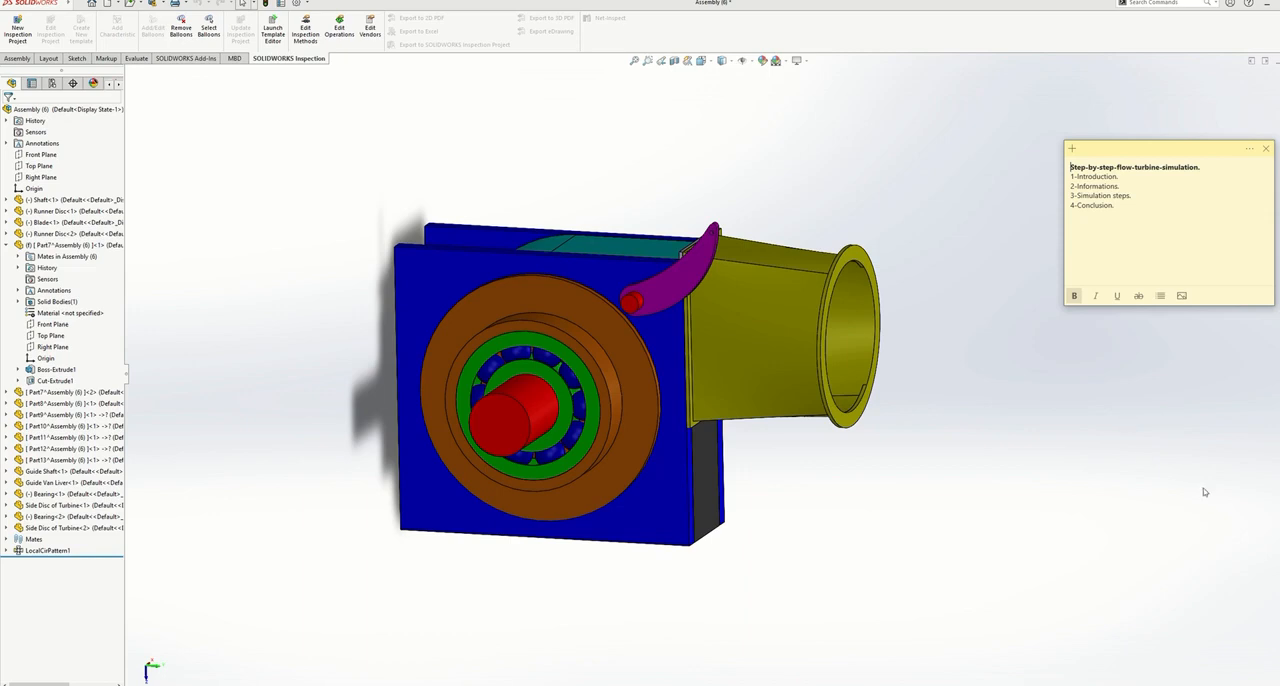
# - Close the sticky note and enable the SOLIDWORKS Flow Simulation 2021 add-in for the turbine assembly
pyautogui.click(1265, 149)
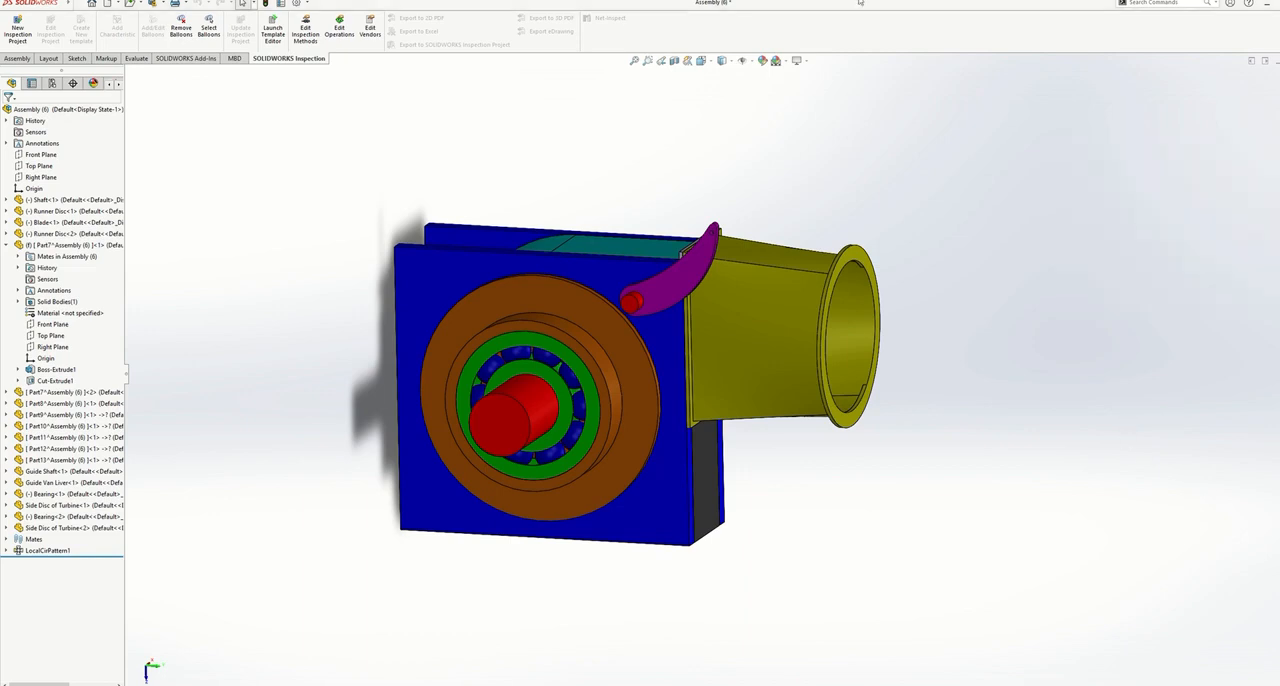
pyautogui.click(305, 5)
pyautogui.click(311, 38)
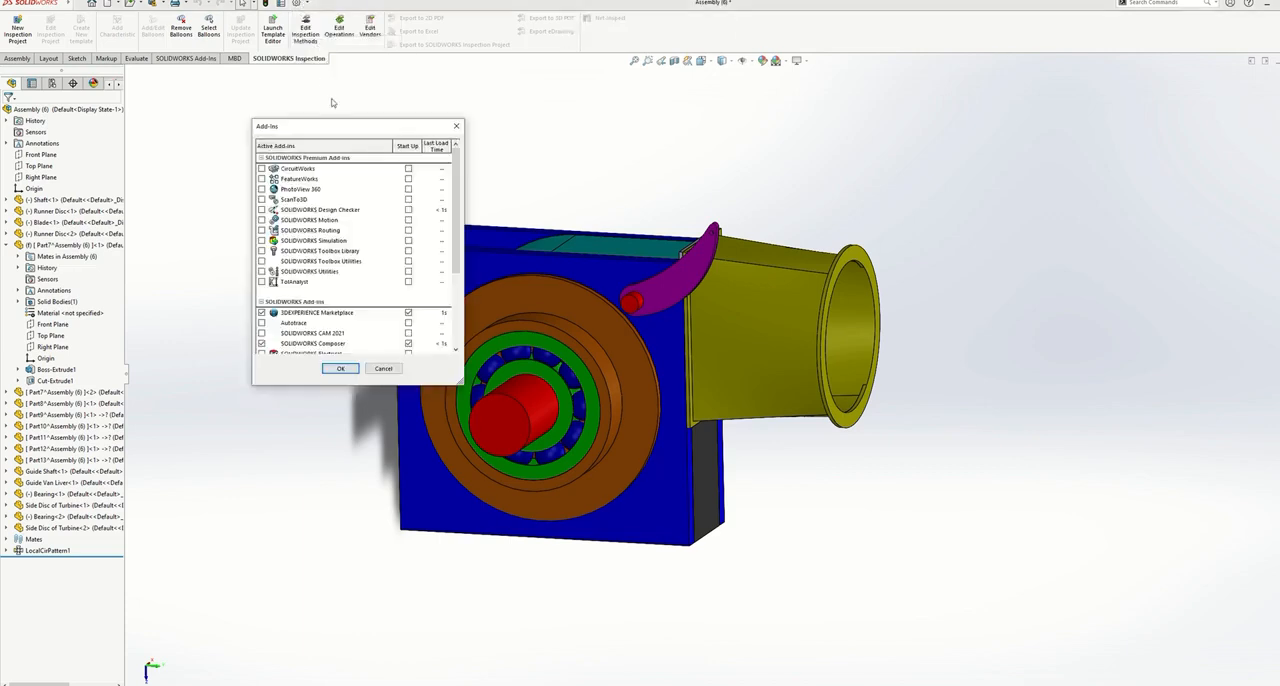
pyautogui.scroll(-2, 310, 210)
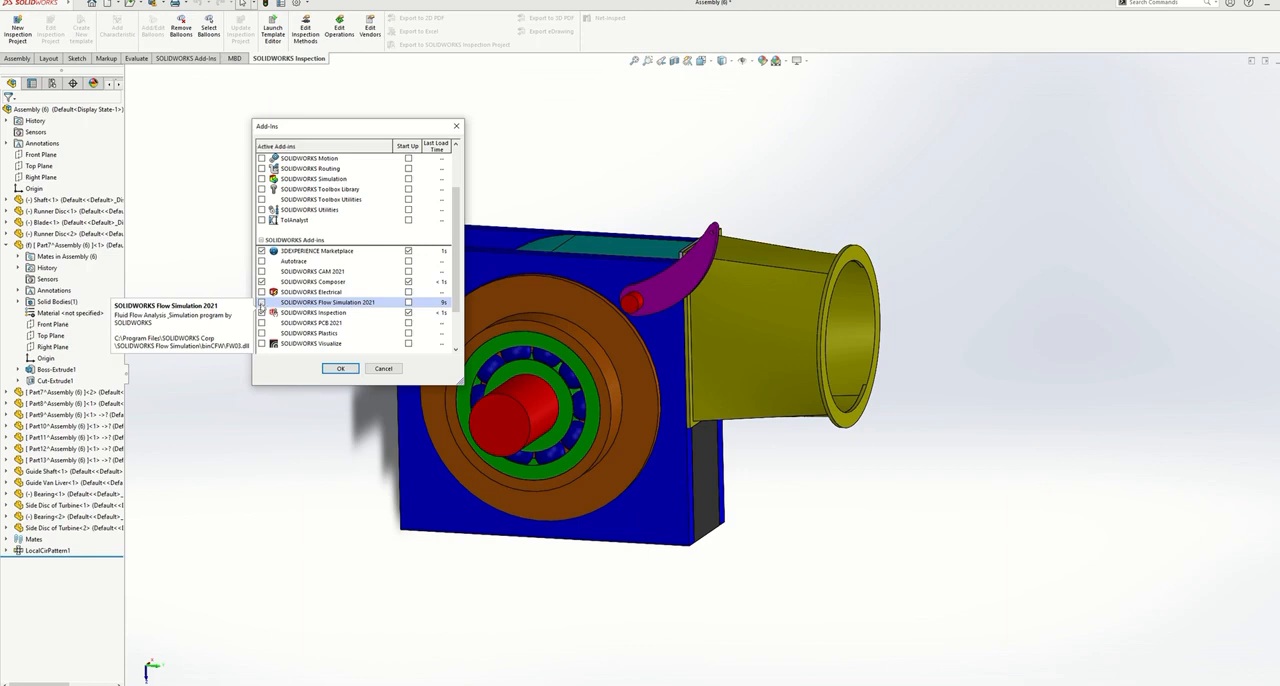
pyautogui.click(261, 302)
pyautogui.click(340, 369)
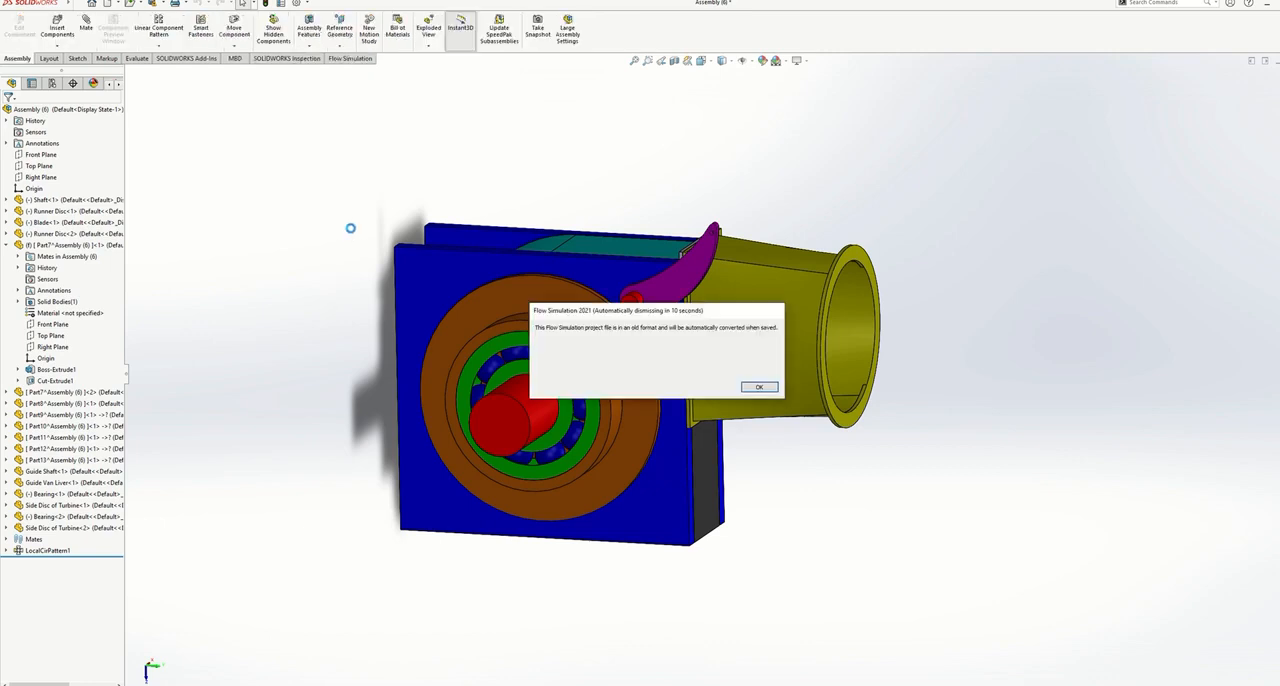
# - Start a new flow project with the wizard, appending "fluid" and the author's name to the default project name Project(2)
pyautogui.click(357, 59)
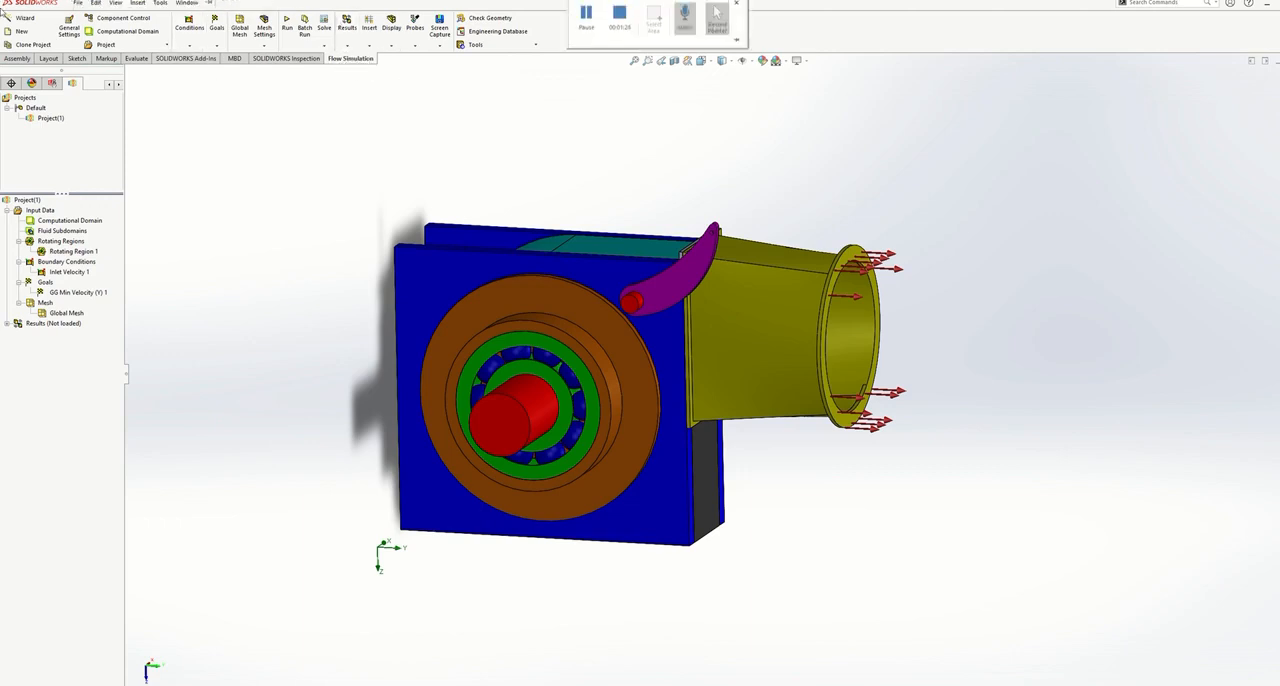
pyautogui.click(20, 19)
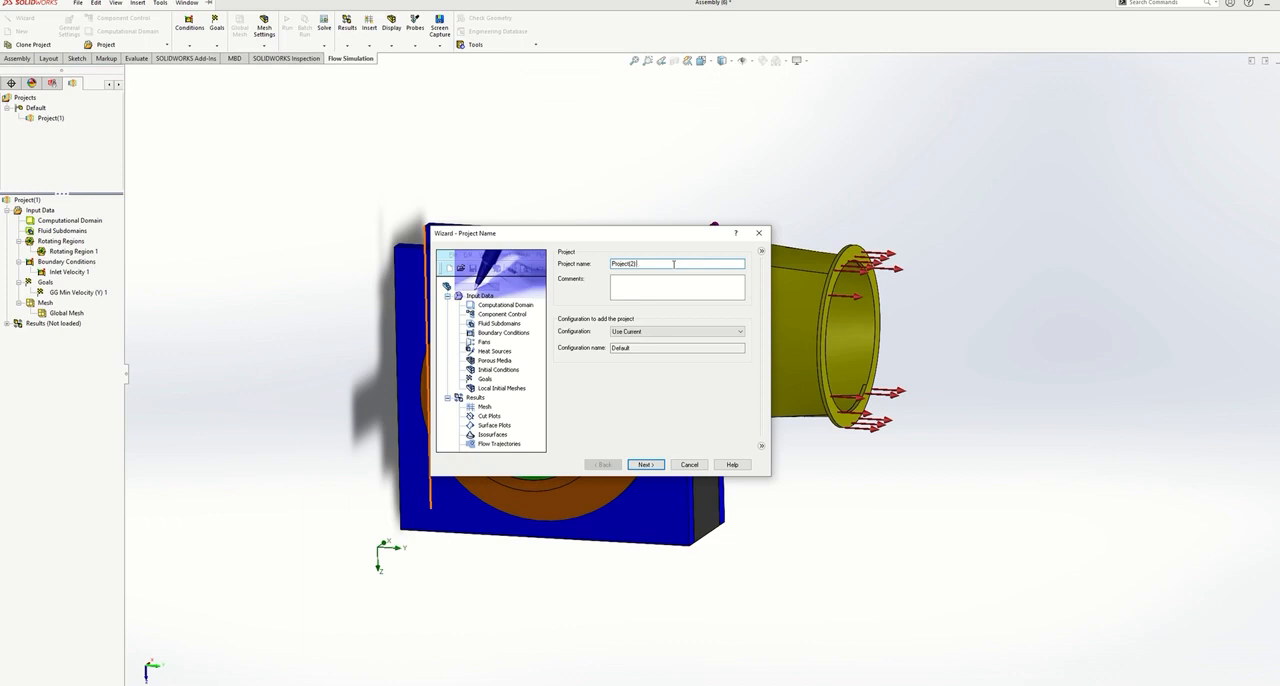
pyautogui.write('fluid annu')
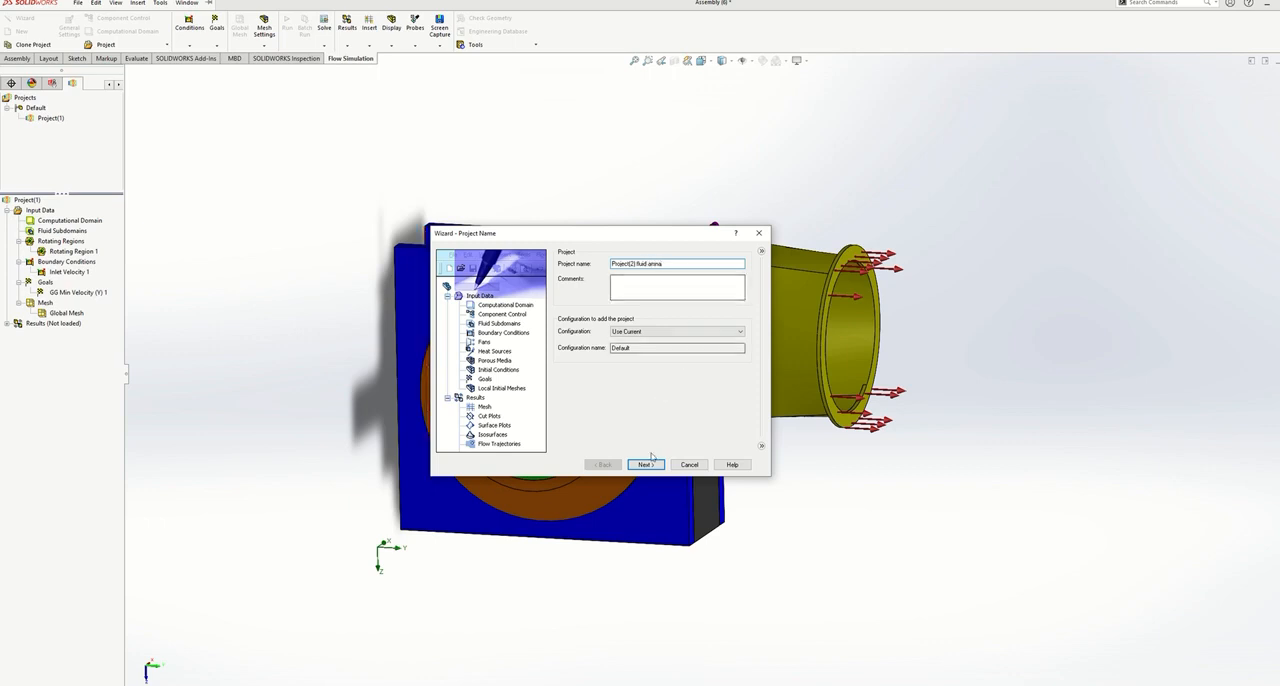
pyautogui.click(646, 465)
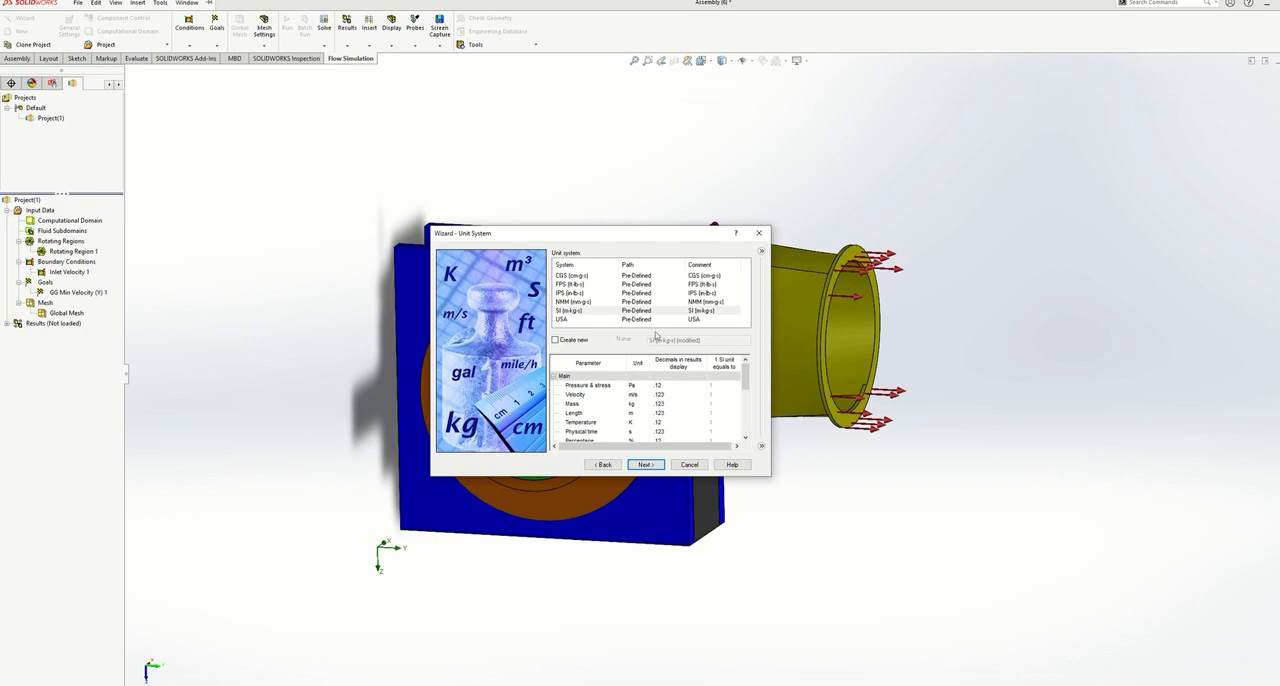
# - Use the SI (m-kg-s) unit system and set an external analysis with gravity and rotation enabled
pyautogui.click(636, 311)
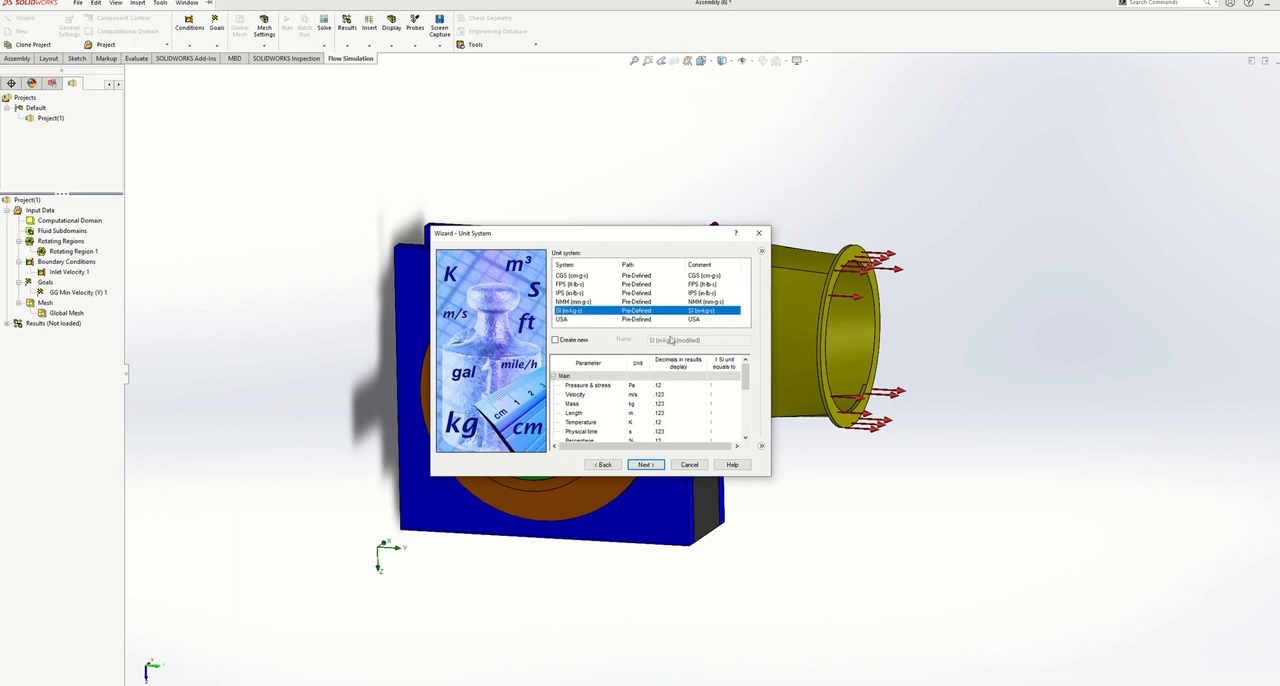
pyautogui.click(659, 465)
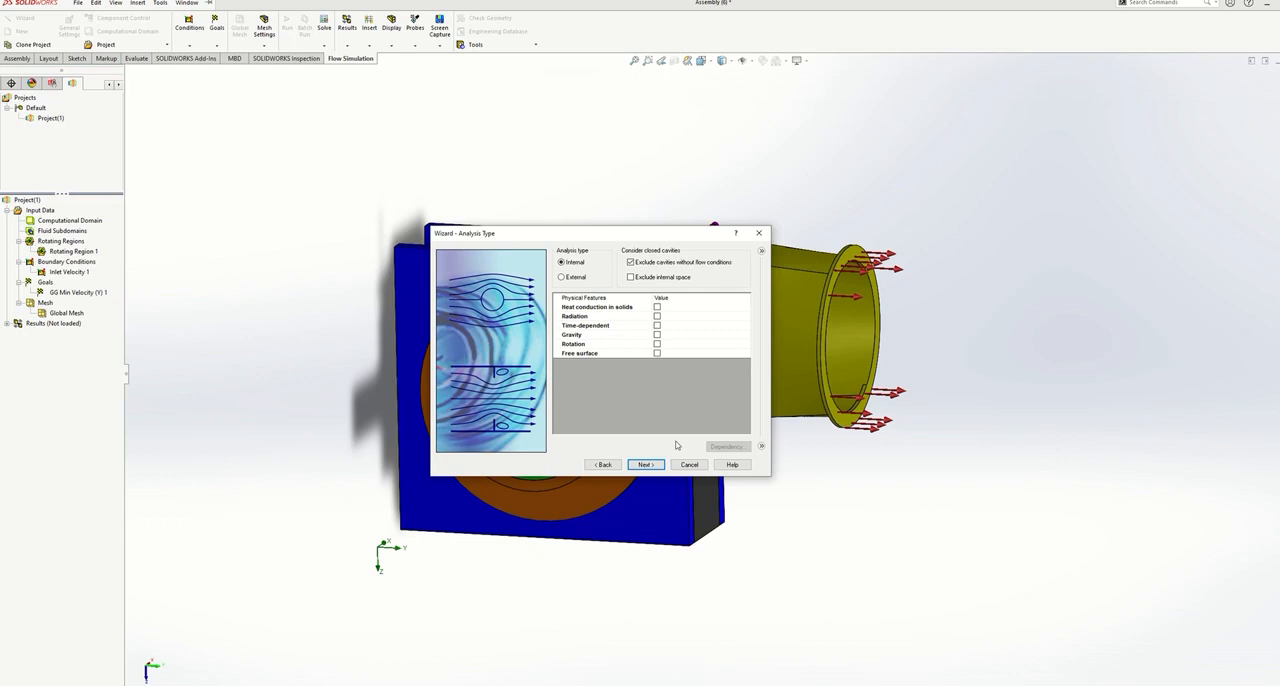
pyautogui.click(562, 277)
pyautogui.click(657, 335)
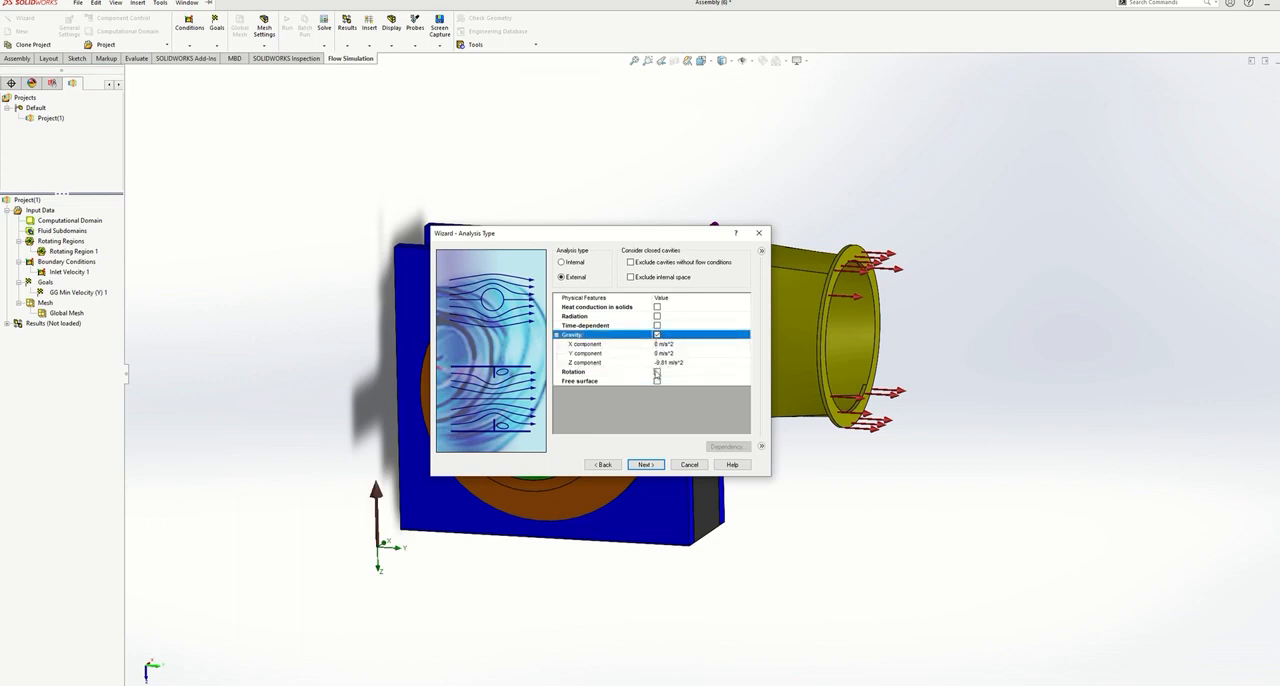
pyautogui.click(657, 372)
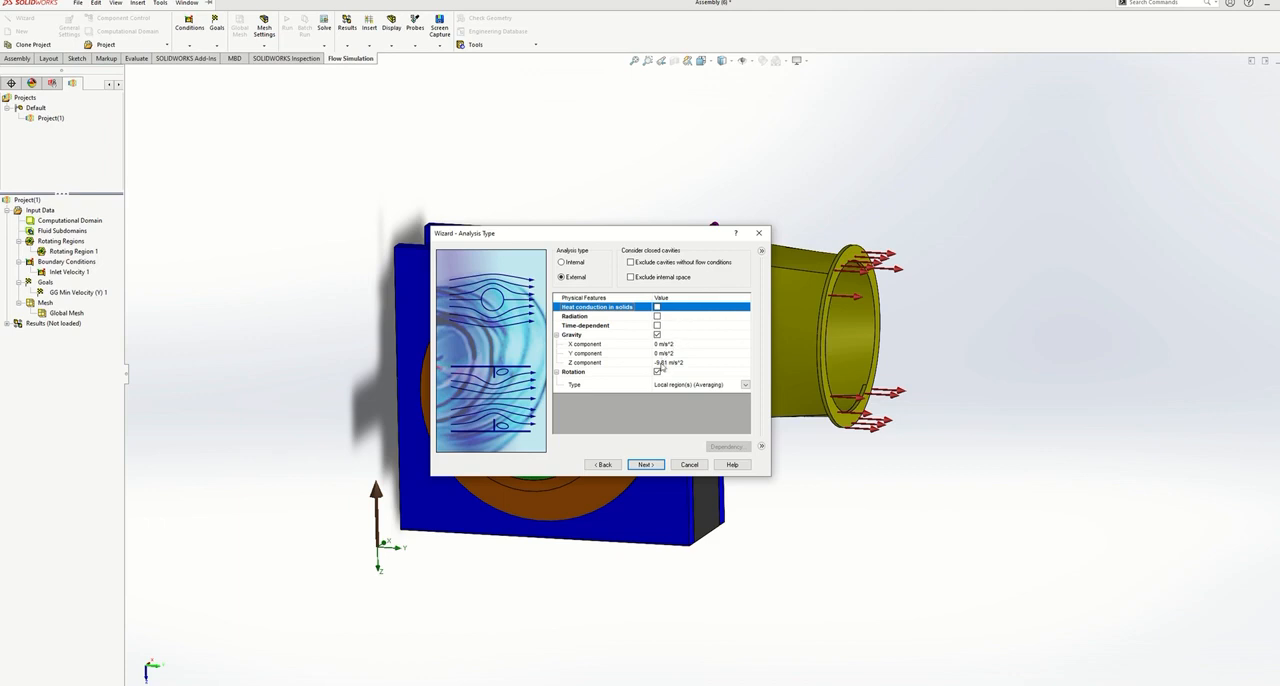
# - Set the gravity Z component to 0 and the Y component to -9.81 m/s^2, and proceed to the default fluid
pyautogui.click(660, 362)
pyautogui.doubleClick(660, 362)
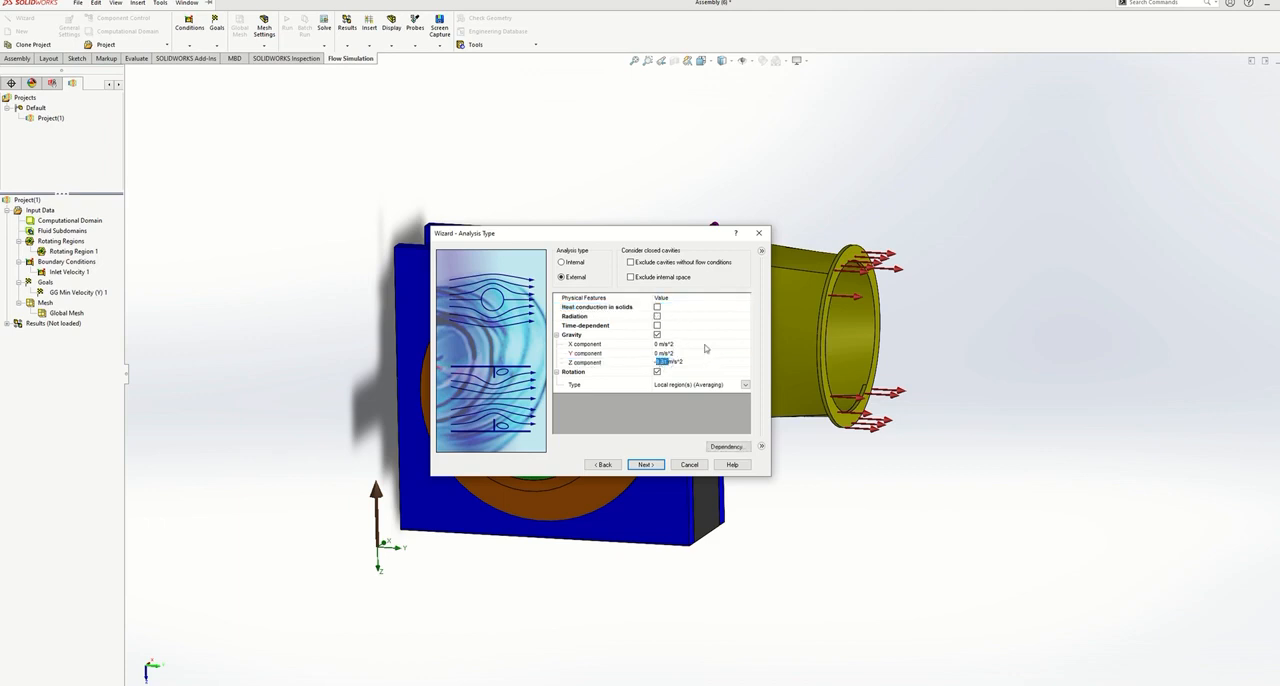
pyautogui.press('BackSpace')
pyautogui.press('BackSpace')
pyautogui.write('0')
pyautogui.click(656, 353)
pyautogui.press('BackSpace')
pyautogui.write('-9.81')
pyautogui.click(638, 399)
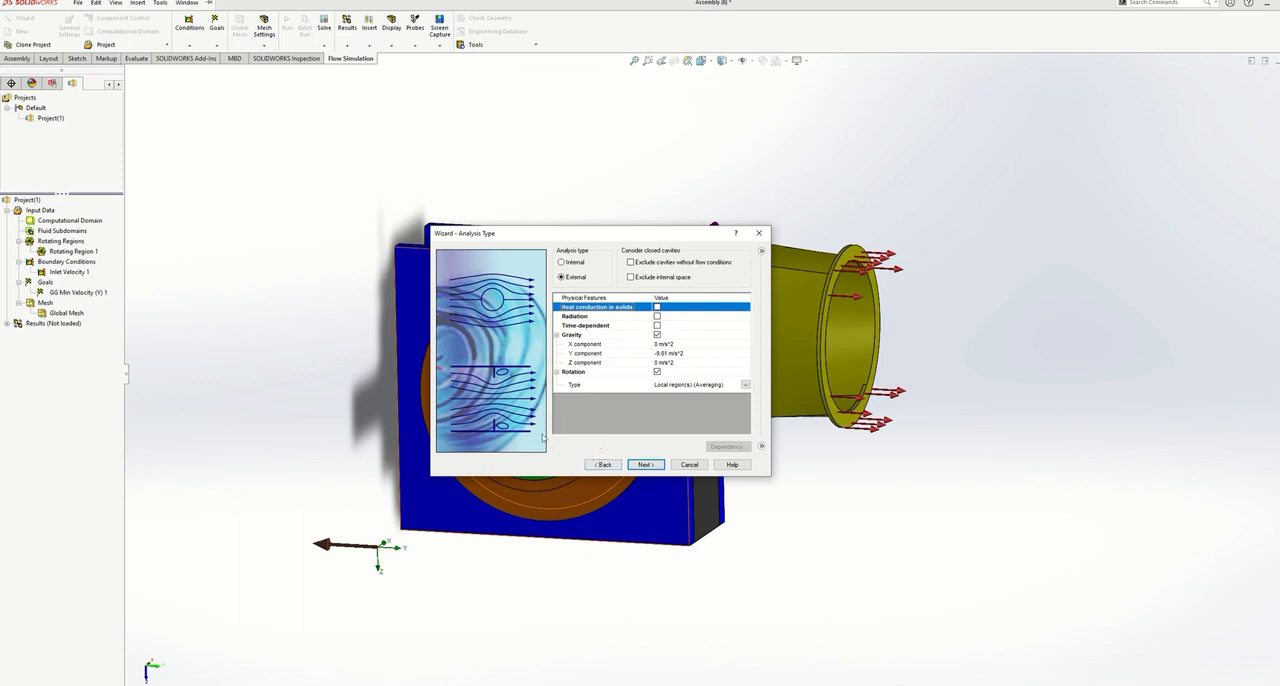
pyautogui.click(645, 465)
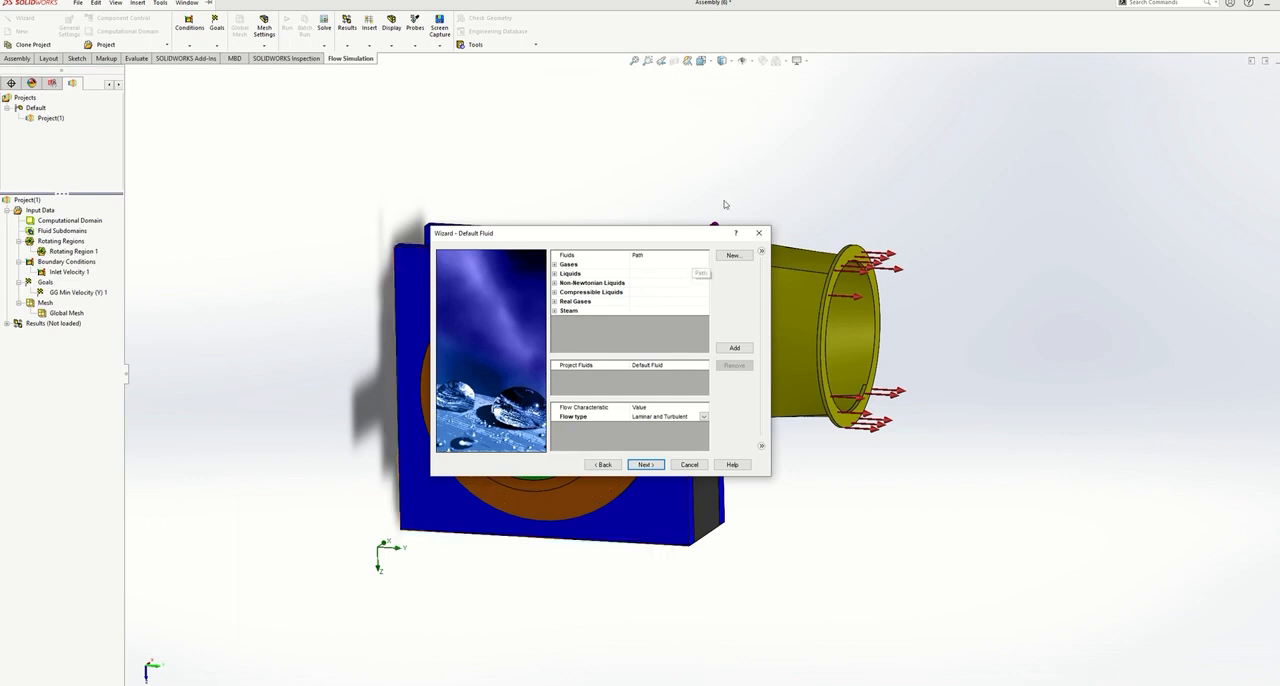
# - Add the liquid Water as the project fluid with cavitation enabled, and accept the default wall conditions
pyautogui.click(555, 273)
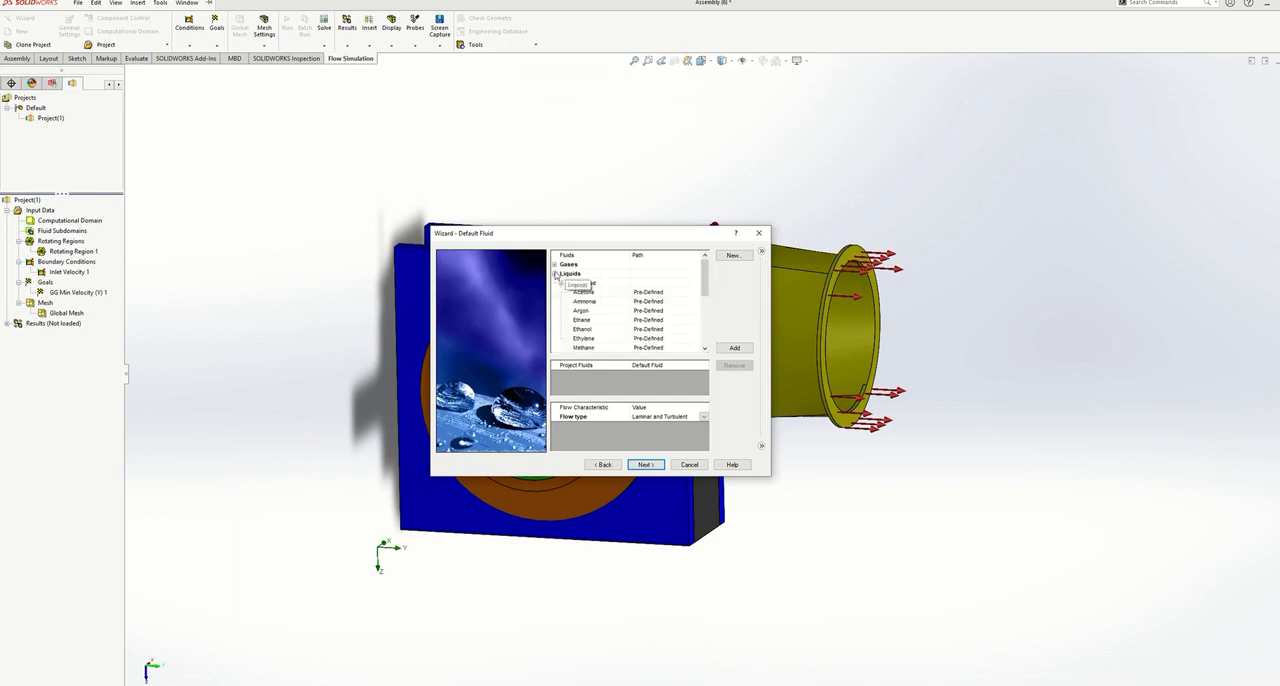
pyautogui.scroll(-4, 594, 312)
pyautogui.click(592, 321)
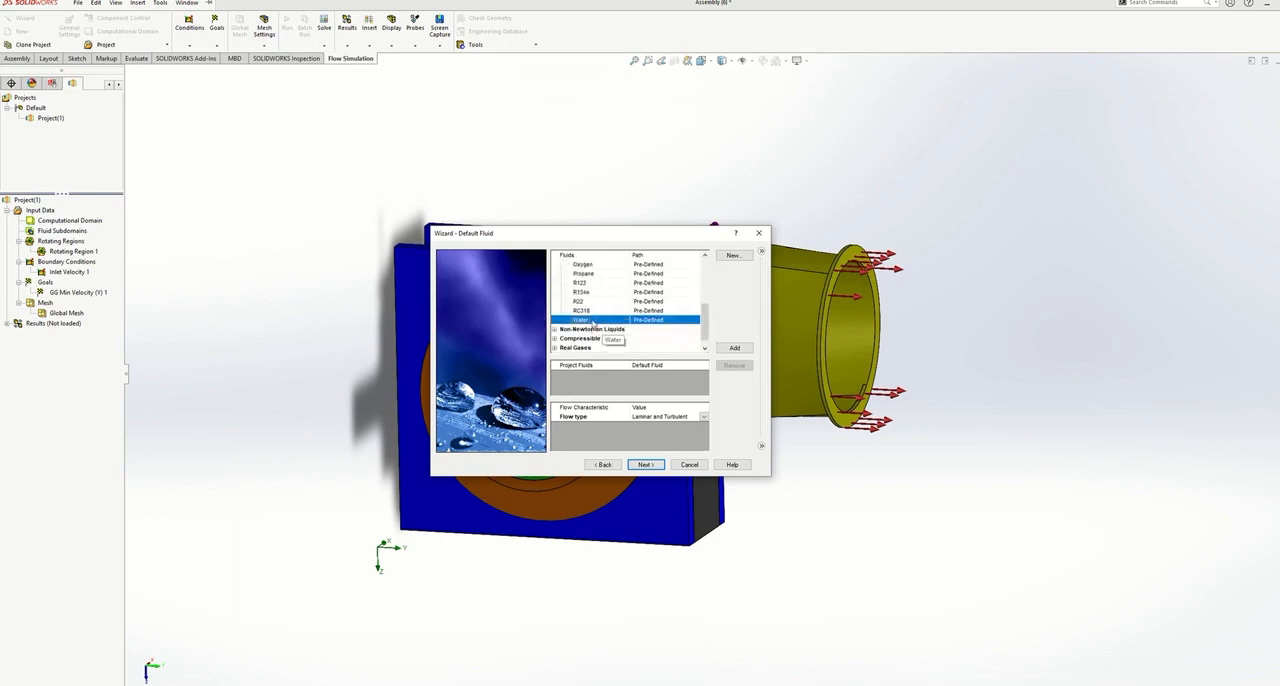
pyautogui.doubleClick(592, 321)
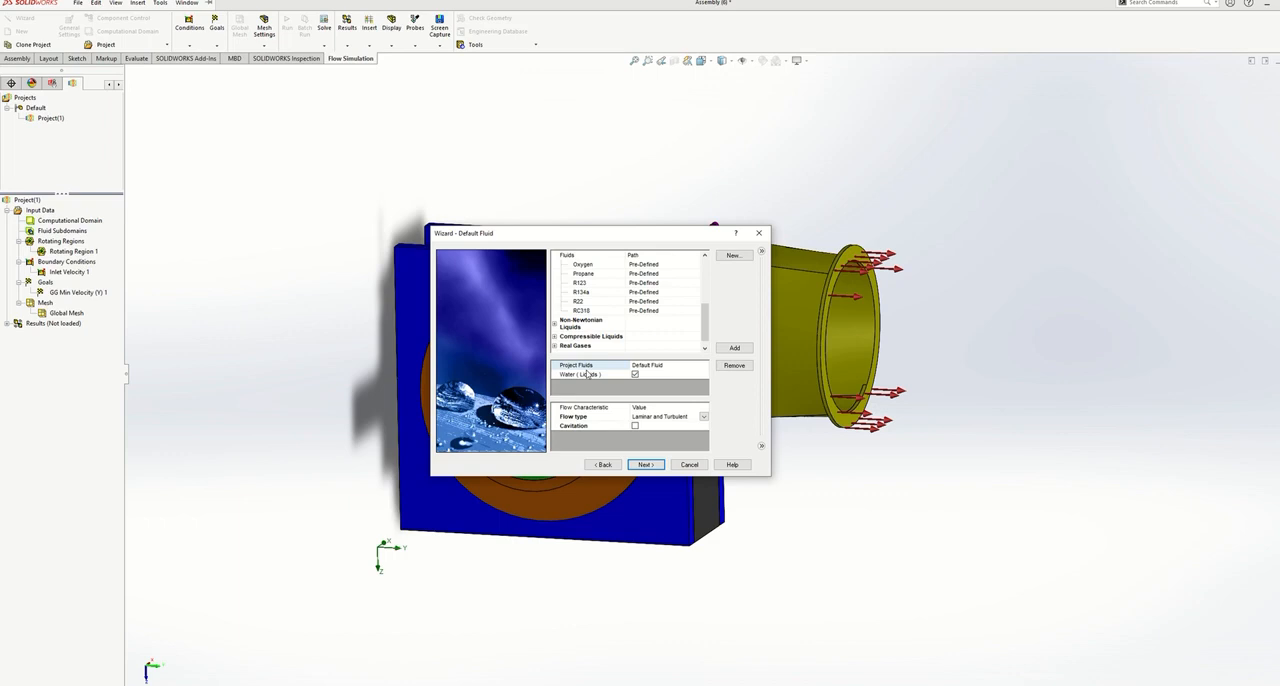
pyautogui.click(635, 426)
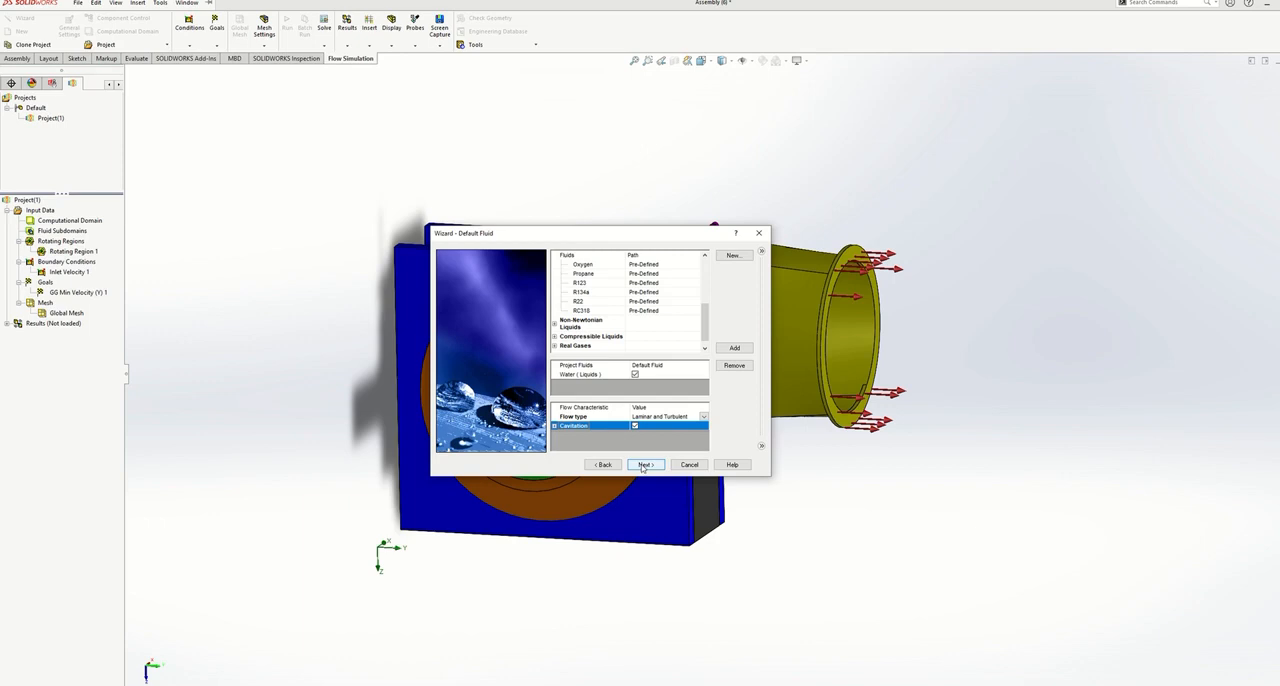
pyautogui.click(644, 465)
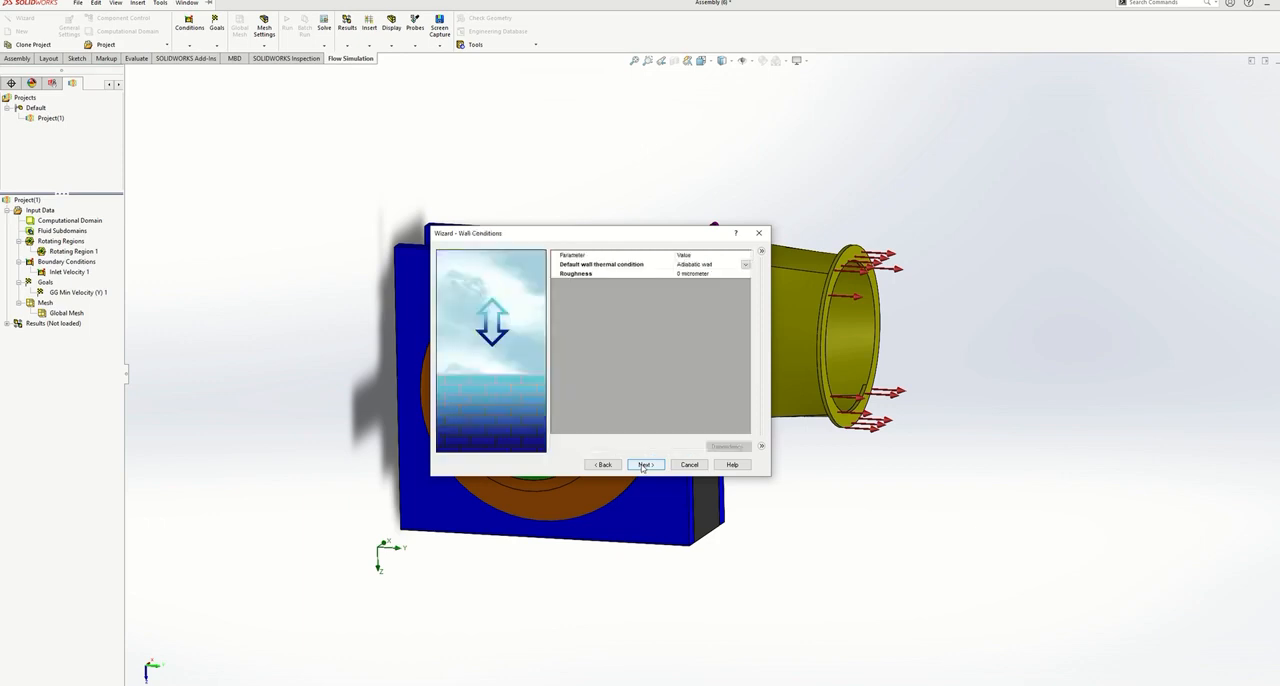
pyautogui.click(644, 465)
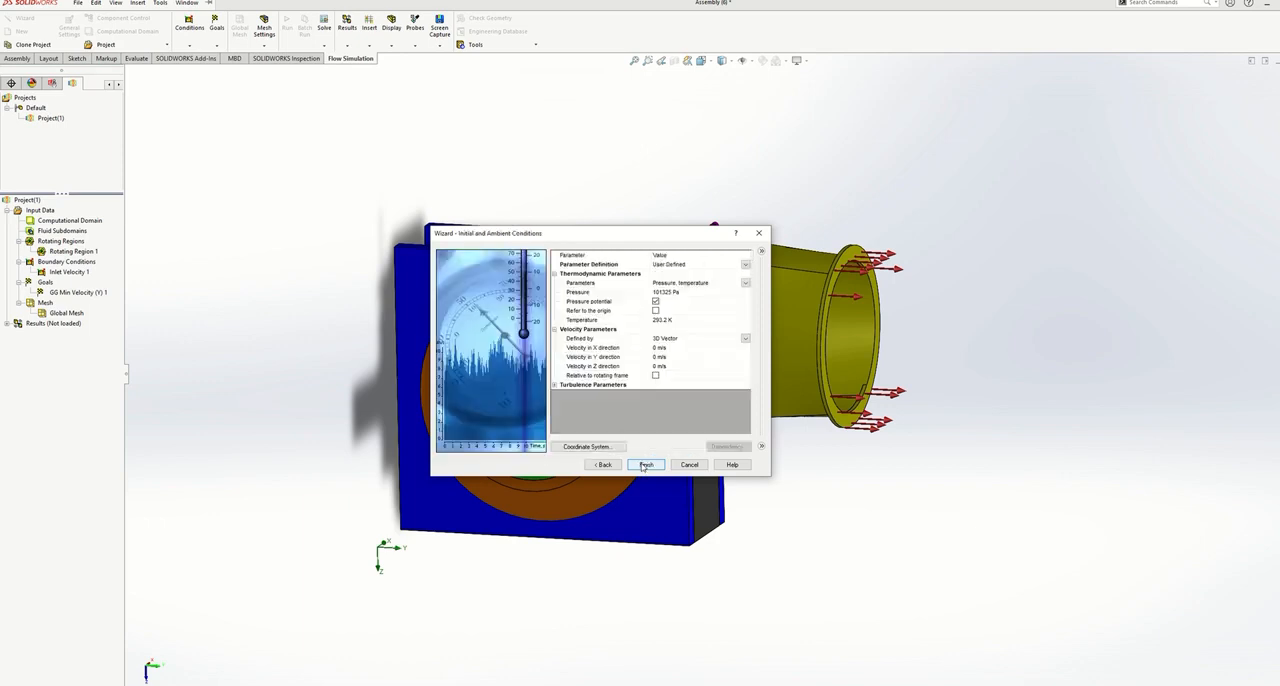
# - Set the initial velocity in the Y direction to -100 m/s and finish creating the project
pyautogui.click(657, 357)
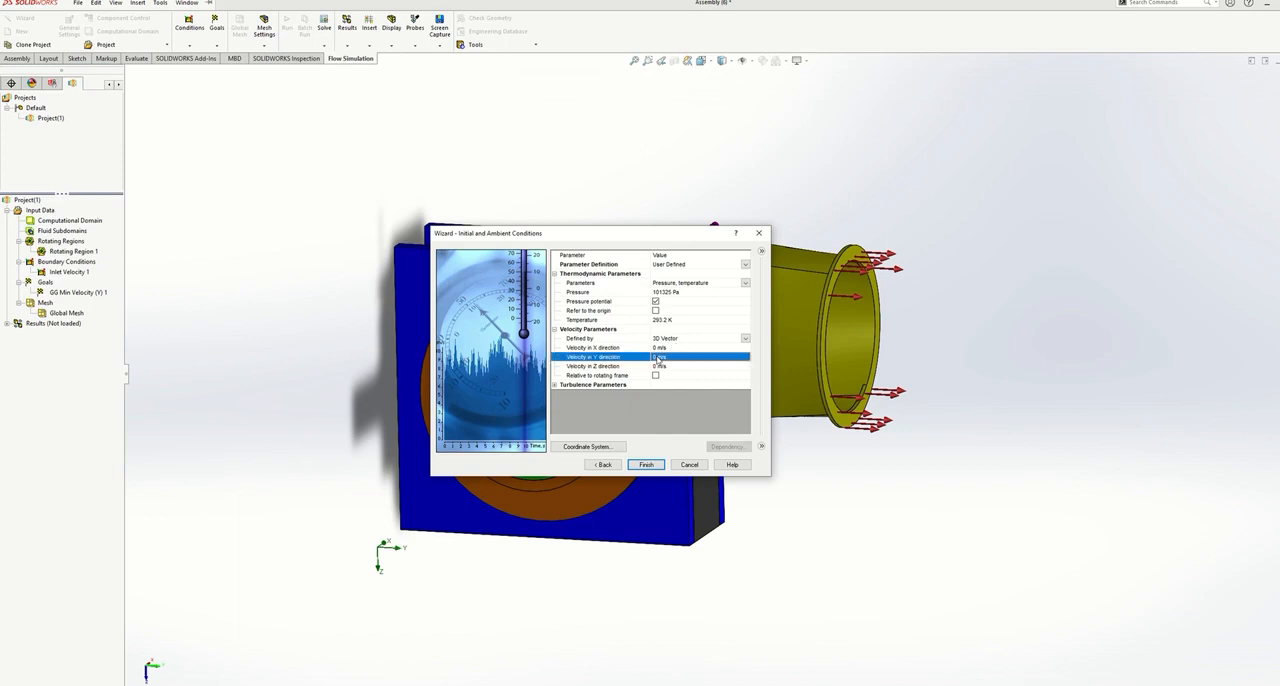
pyautogui.moveTo(655, 356); pyautogui.dragTo(666, 357)
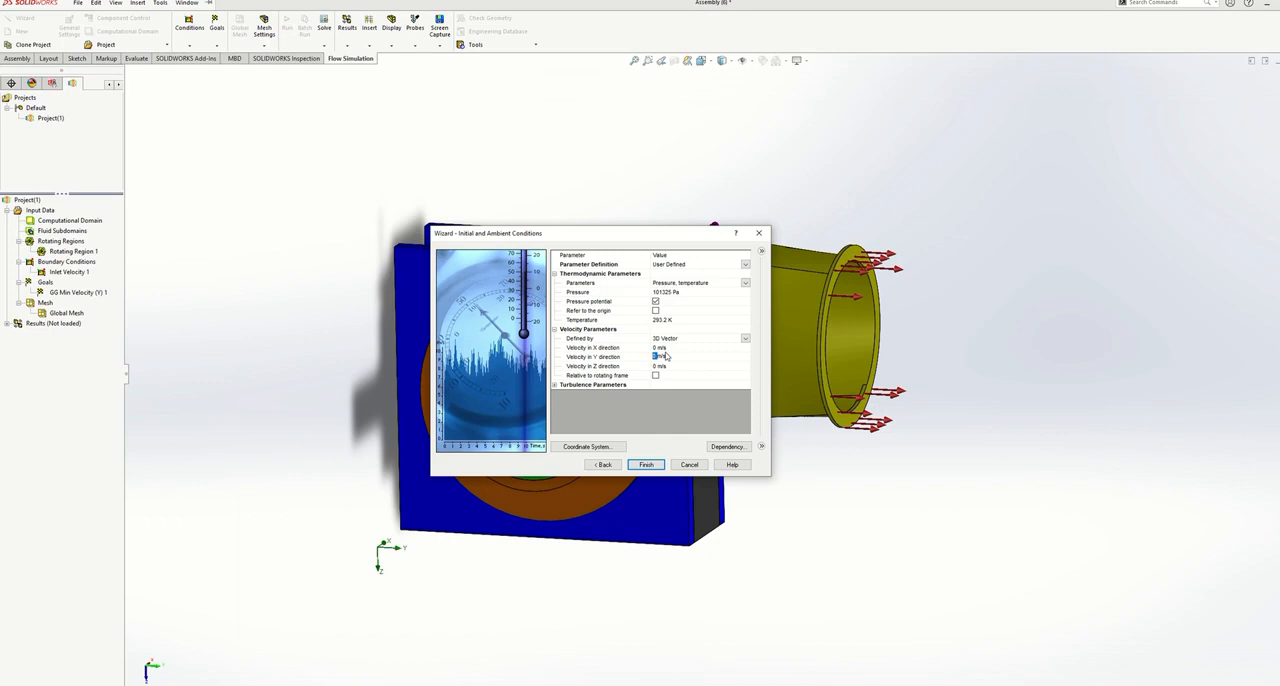
pyautogui.write('-100')
pyautogui.click(646, 430)
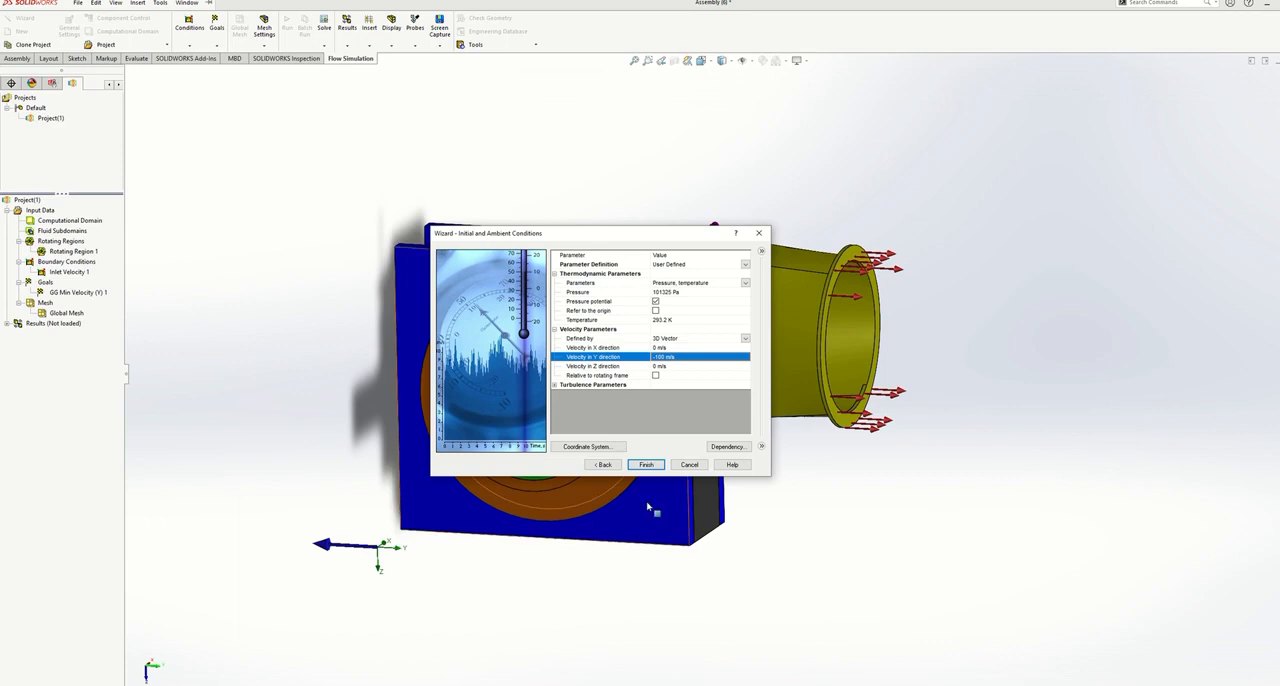
pyautogui.click(646, 465)
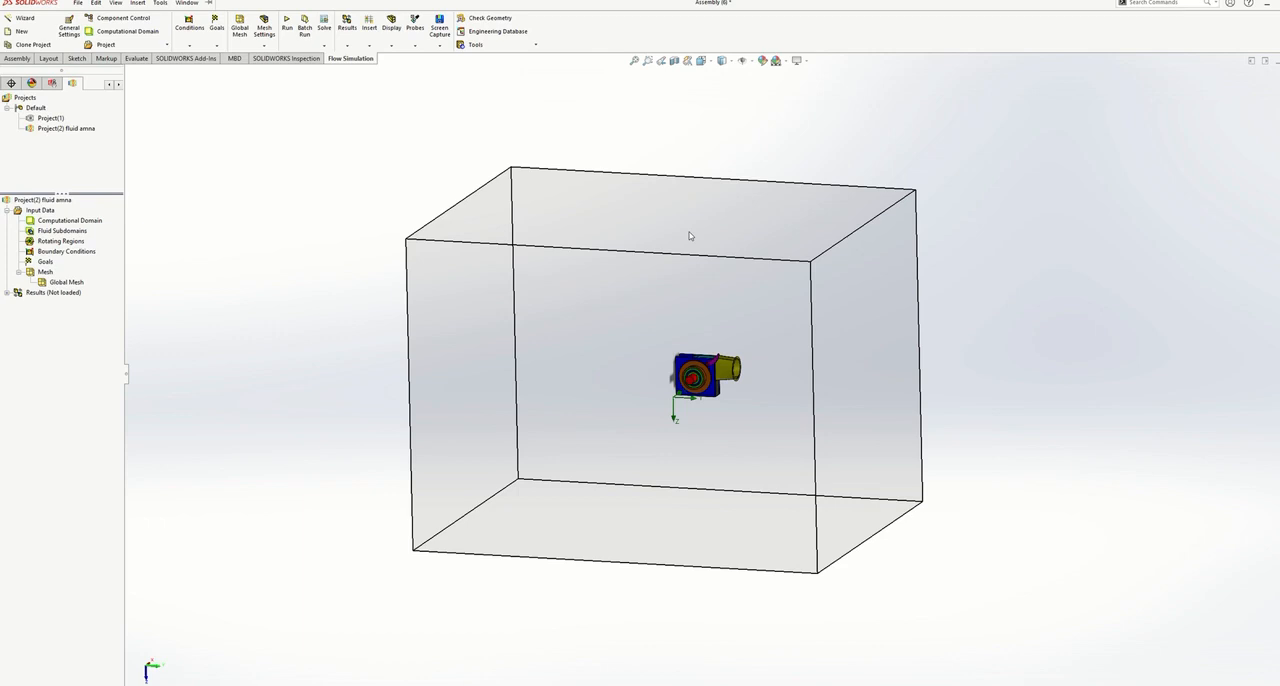
# - Edit the computational domain and set its maximum X limit to 0.271611769 m
pyautogui.click(70, 221)
pyautogui.click(105, 229)
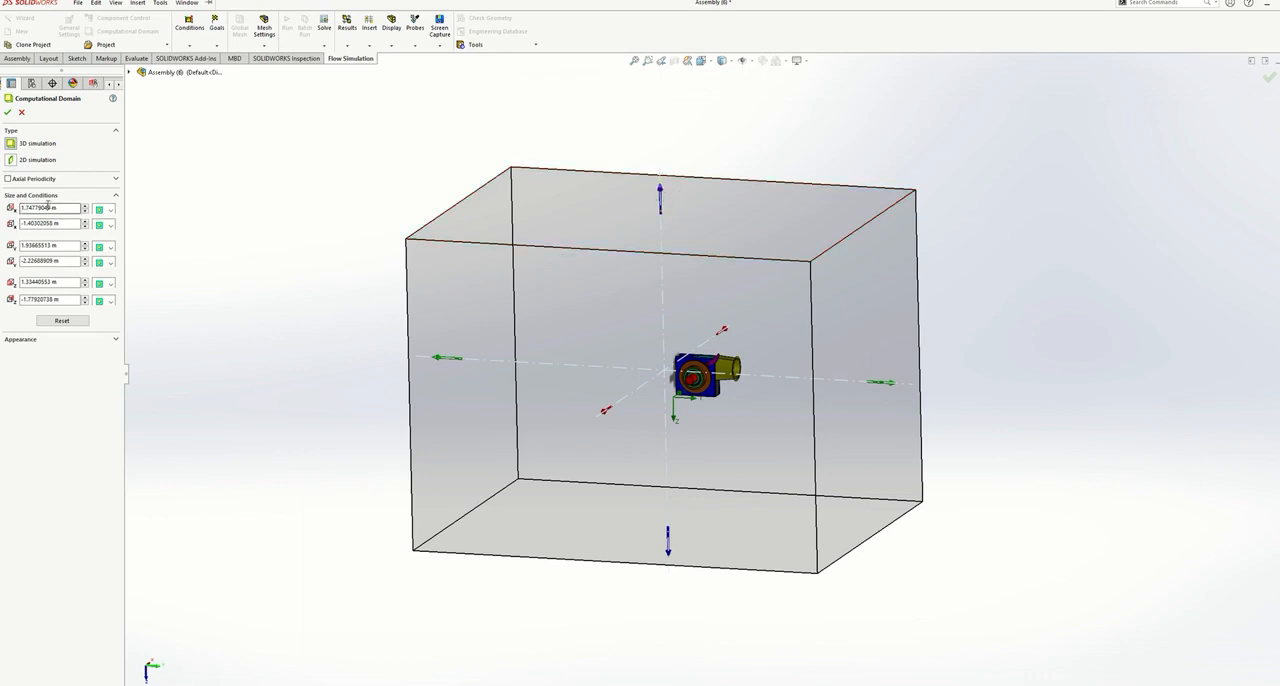
pyautogui.moveTo(49, 208); pyautogui.dragTo(2, 208)
pyautogui.write('0.8')
pyautogui.write('75')
pyautogui.write('69')
pyautogui.write('11')
pyautogui.write('88')
pyautogui.click(62, 368)
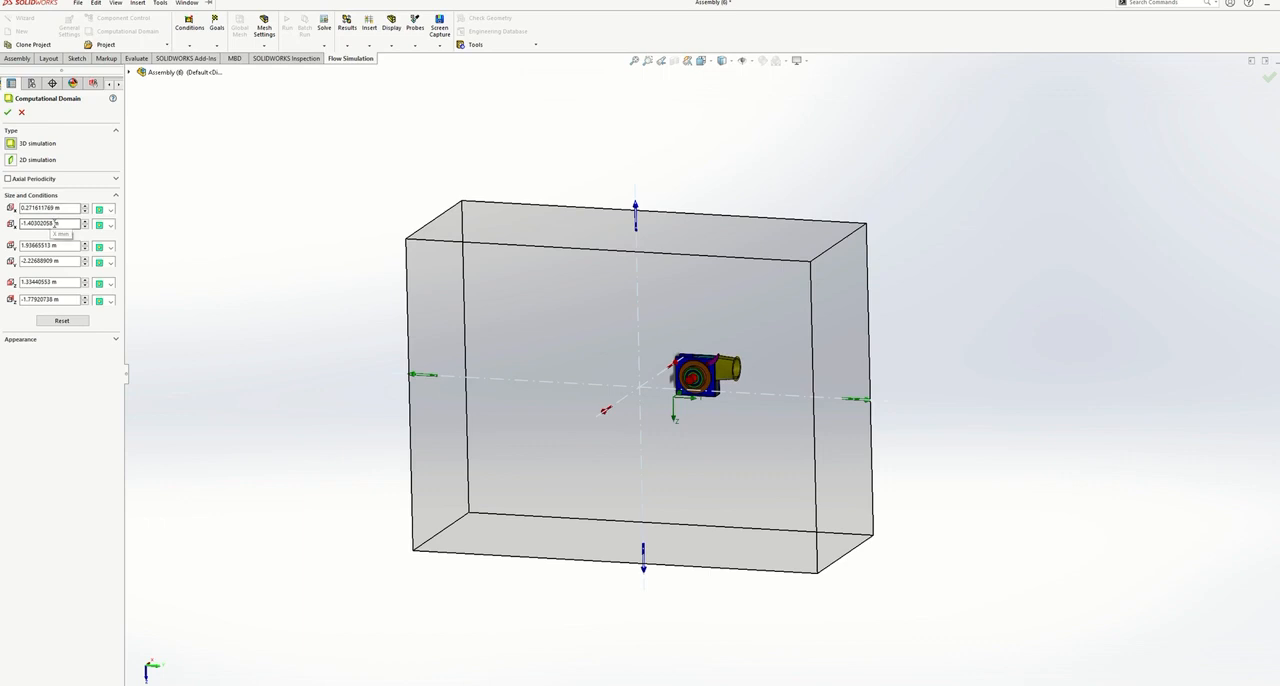
# - Set the computational domain's minimum X limit to 0.0680275132 m
pyautogui.moveTo(54, 223); pyautogui.dragTo(22, 223)
pyautogui.press('BackSpace')
pyautogui.press('BackSpace')
pyautogui.press('BackSpace')
pyautogui.write('0')
pyautogui.write(',0')
pyautogui.write('680')
pyautogui.write('3')
pyautogui.write('7')
pyautogui.write('5133')
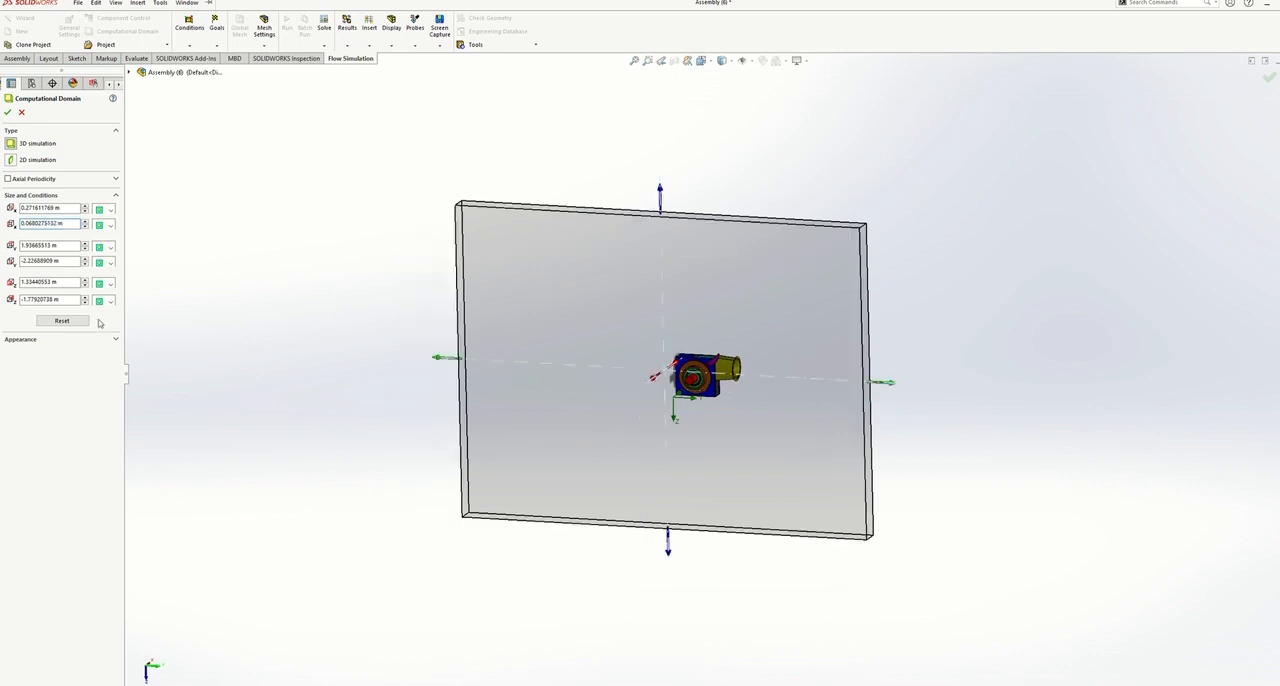
# - Set the computational domain's maximum Y limit to 0.600467165 m
pyautogui.click(48, 245)
pyautogui.doubleClick(50, 245)
pyautogui.write('0.600487865')
# - Set the computational domain's minimum Y limit and maximum Z limit both to 0 m
pyautogui.click(44, 260)
pyautogui.moveTo(62, 262); pyautogui.dragTo(31, 255)
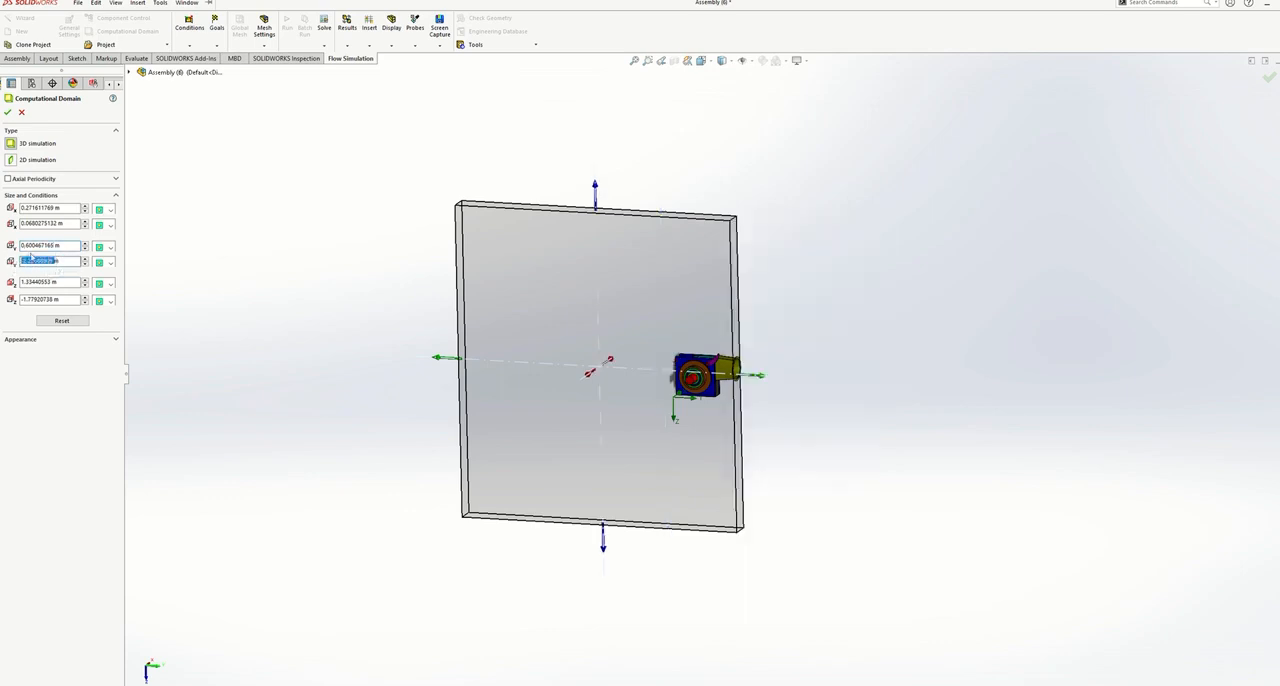
pyautogui.write('0')
pyautogui.press('Return')
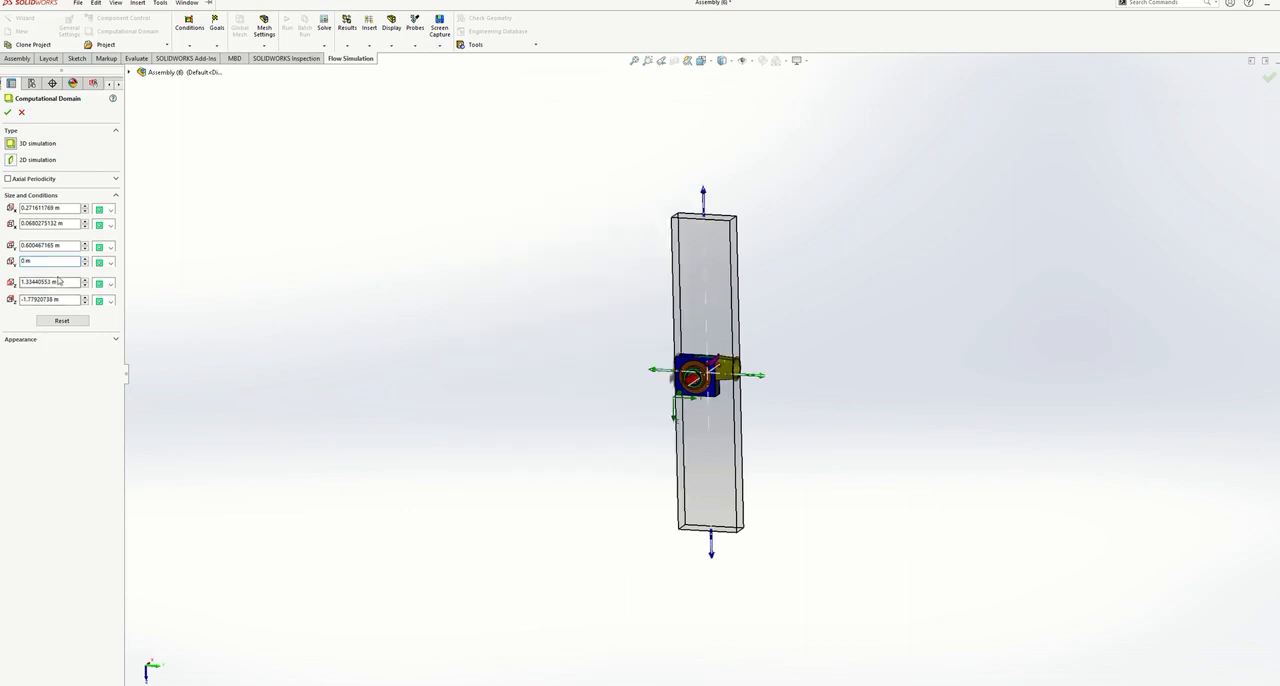
pyautogui.moveTo(78, 282); pyautogui.dragTo(19, 282)
pyautogui.write('0')
pyautogui.press('Return')
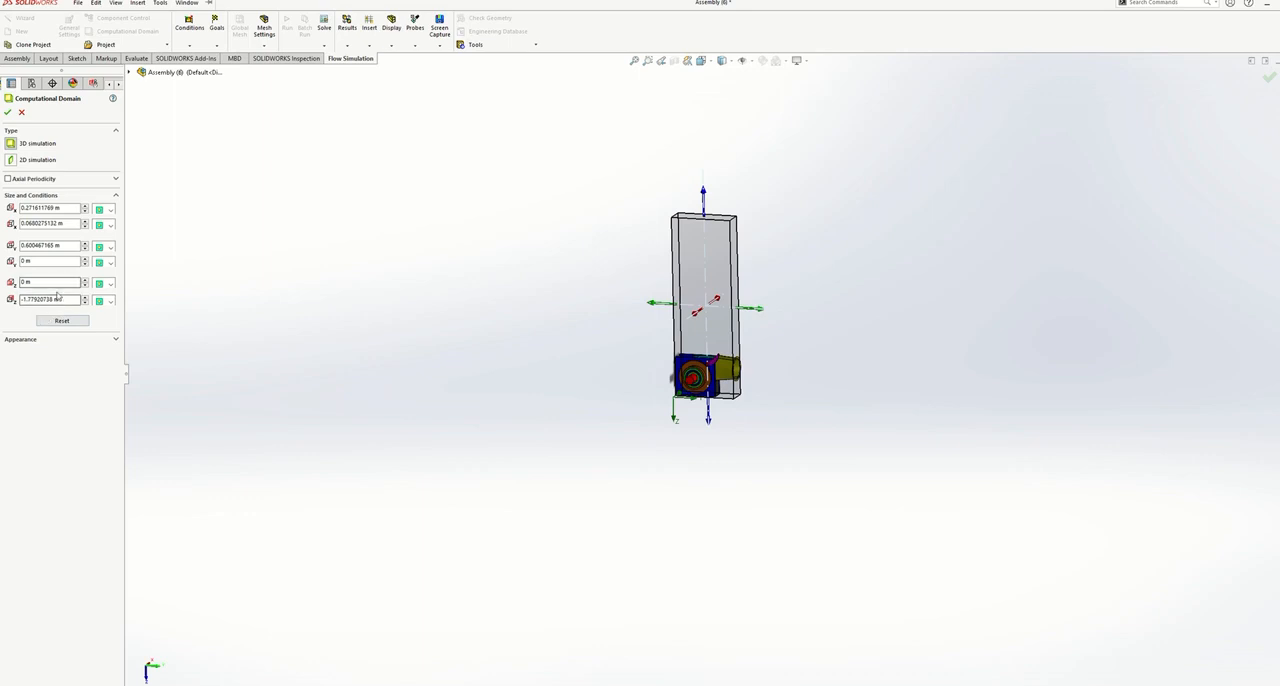
# - Set the computational domain's minimum Z limit about 0.36 m from the origin, level with the housing's top, and accept the domain
pyautogui.moveTo(78, 299); pyautogui.dragTo(20, 304)
pyautogui.write('0.359374487')
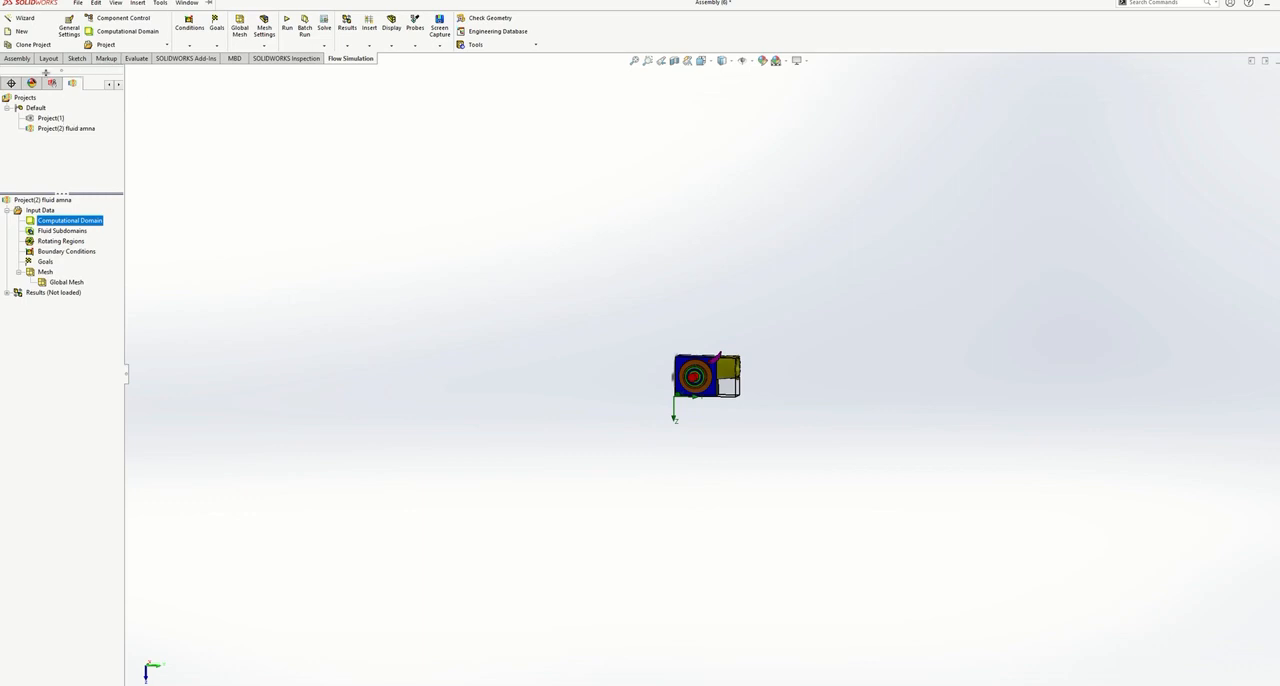
# - Insert a rotating region on the red shaft with an angular velocity of -300 rad/s
pyautogui.rightClick(70, 242)
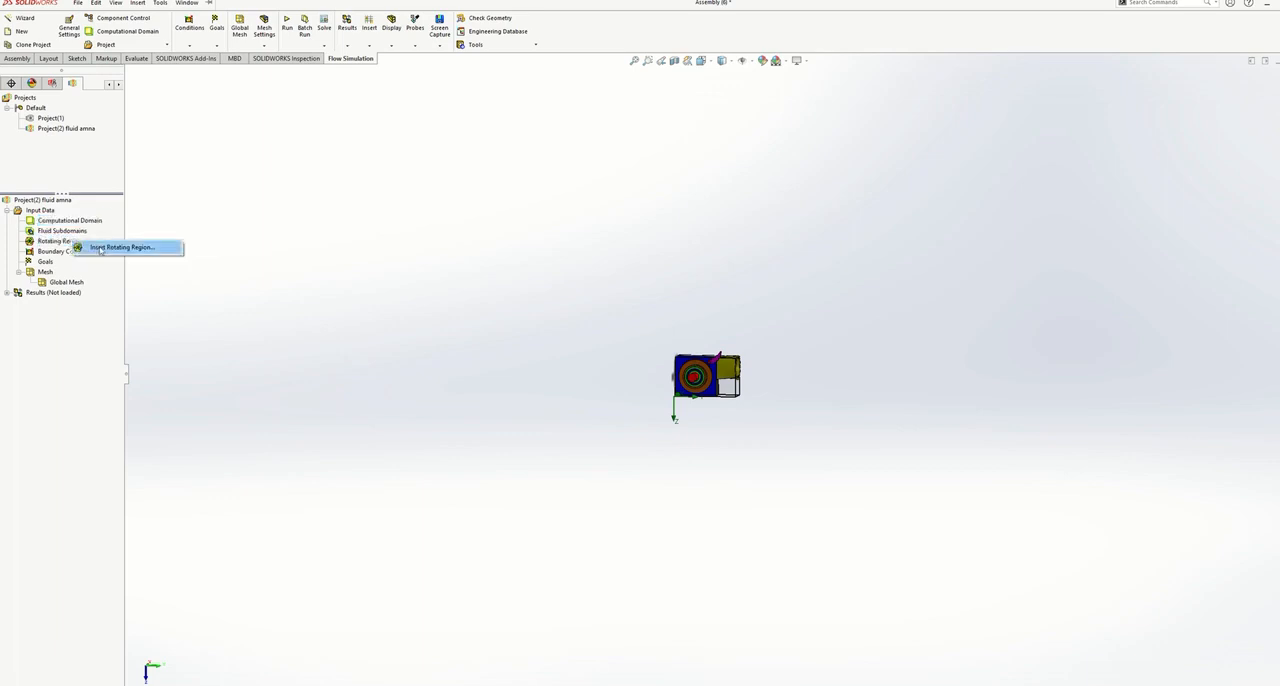
pyautogui.click(100, 251)
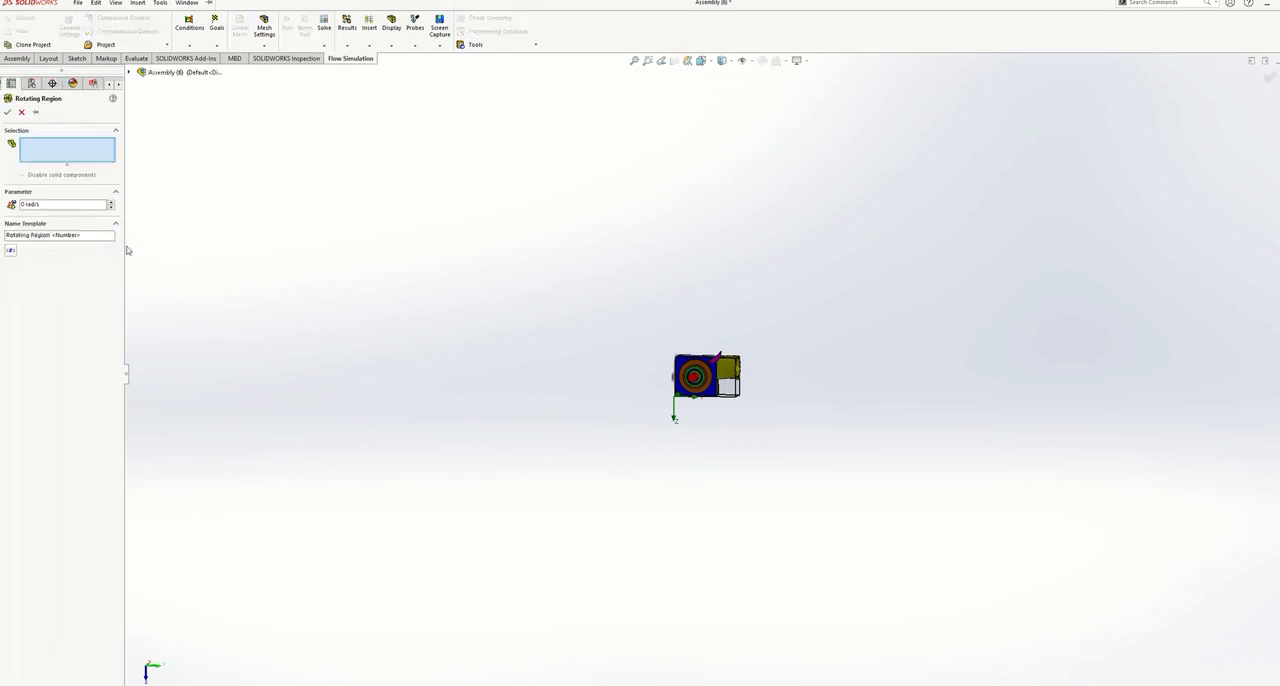
pyautogui.scroll(-6, 794, 380)
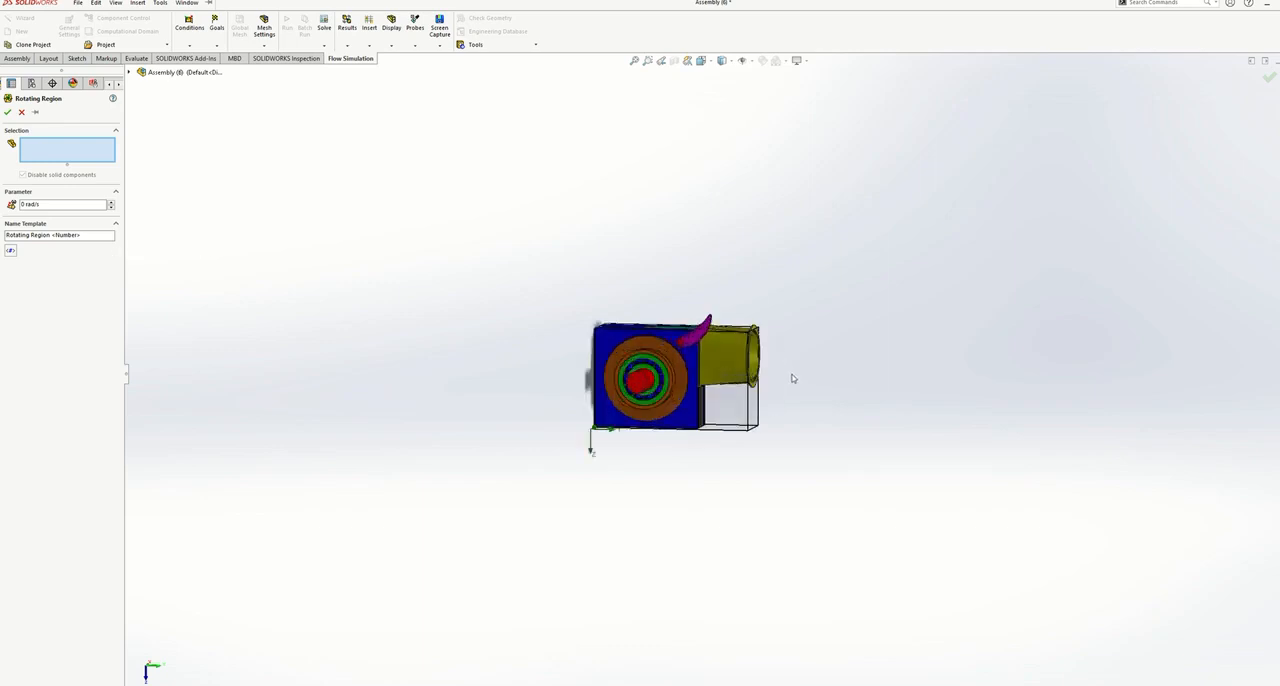
pyautogui.moveTo(794, 389); pyautogui.dragTo(724, 414, button='middle')
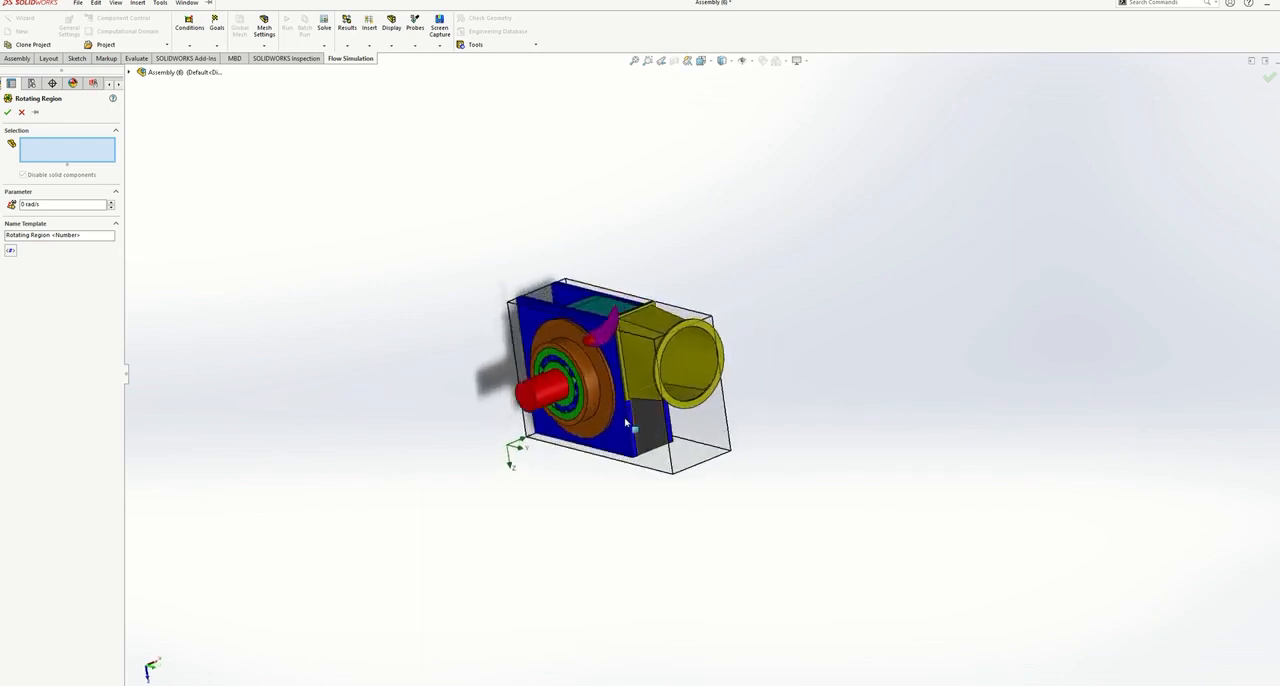
pyautogui.click(545, 390)
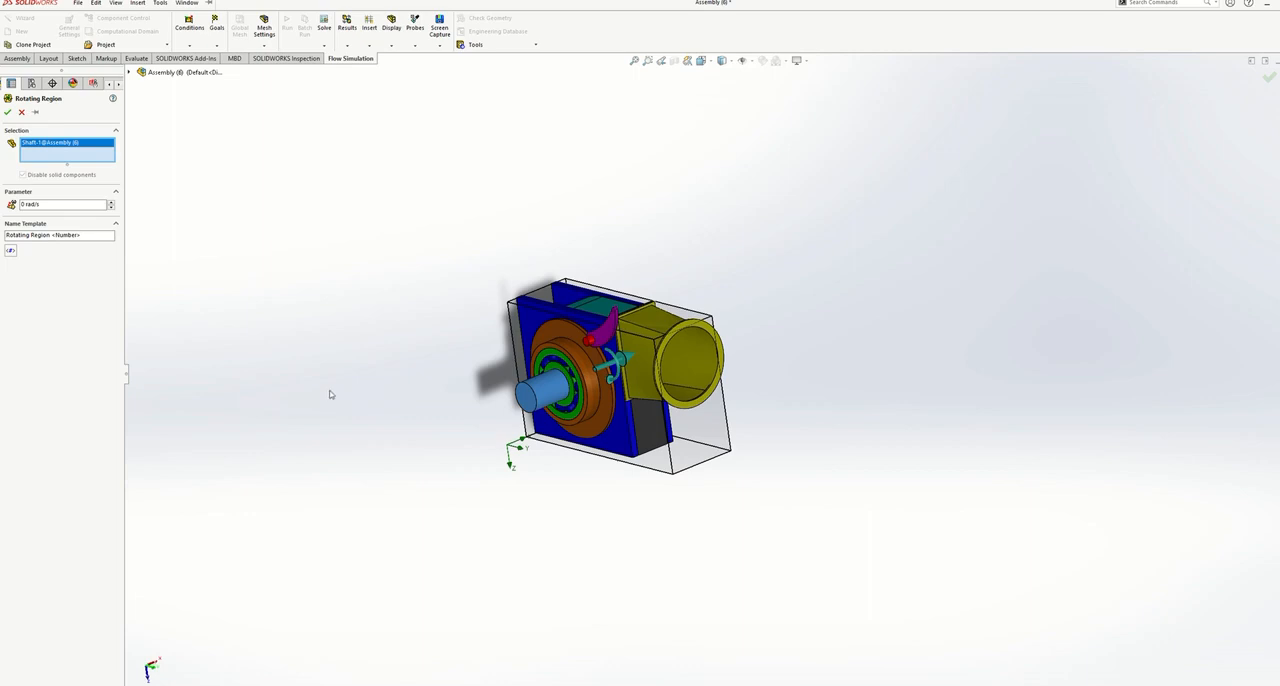
pyautogui.doubleClick(22, 204)
pyautogui.write('-300')
pyautogui.click(9, 113)
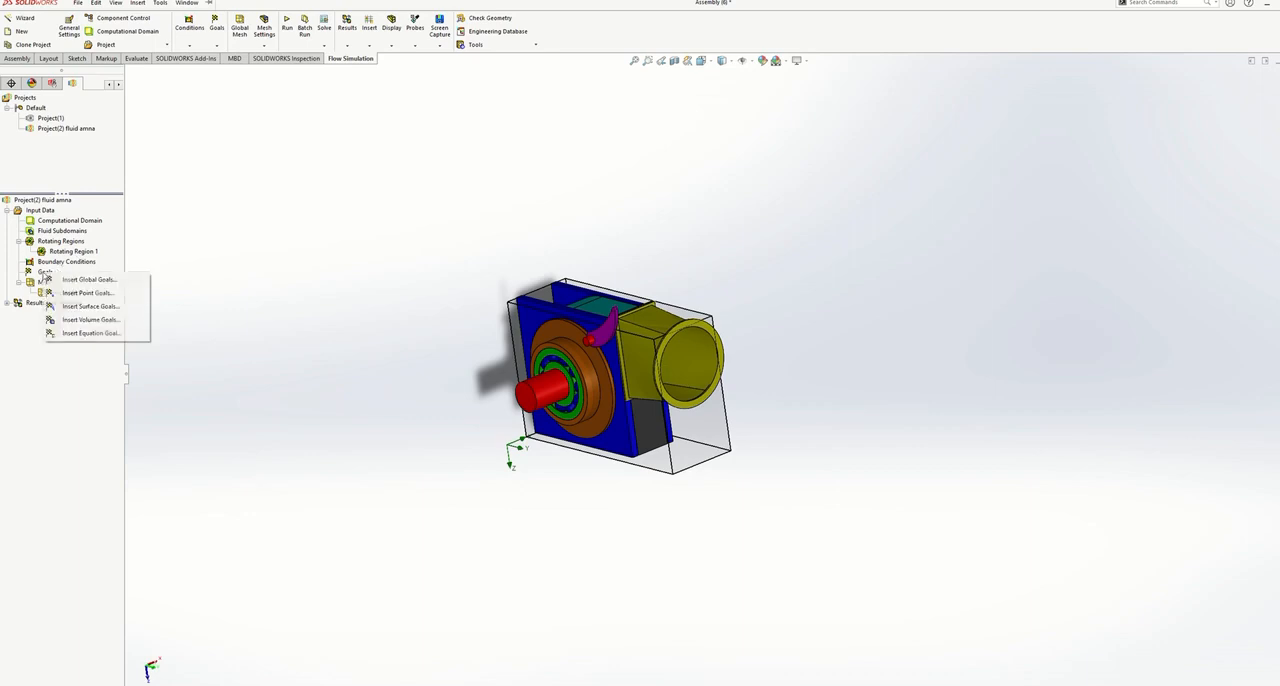
# - Add global goals for the minimum, average, maximum and bulk average of Velocity (Y)
pyautogui.rightClick(45, 273)
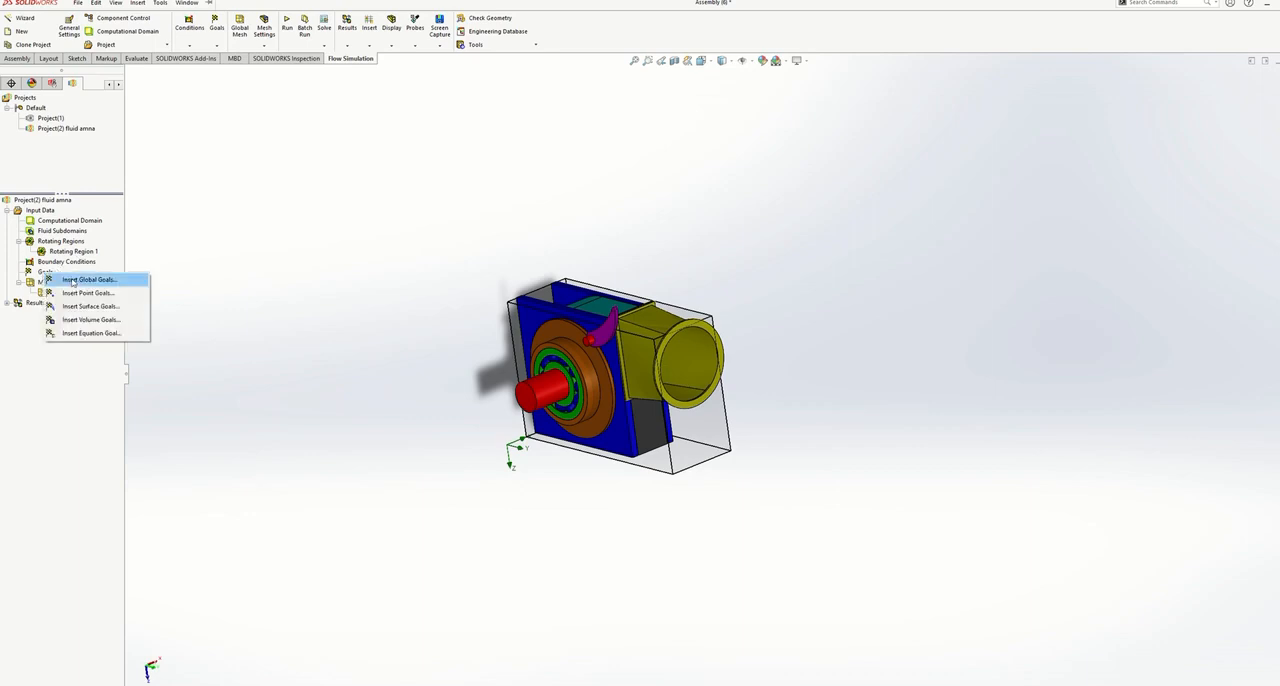
pyautogui.click(72, 281)
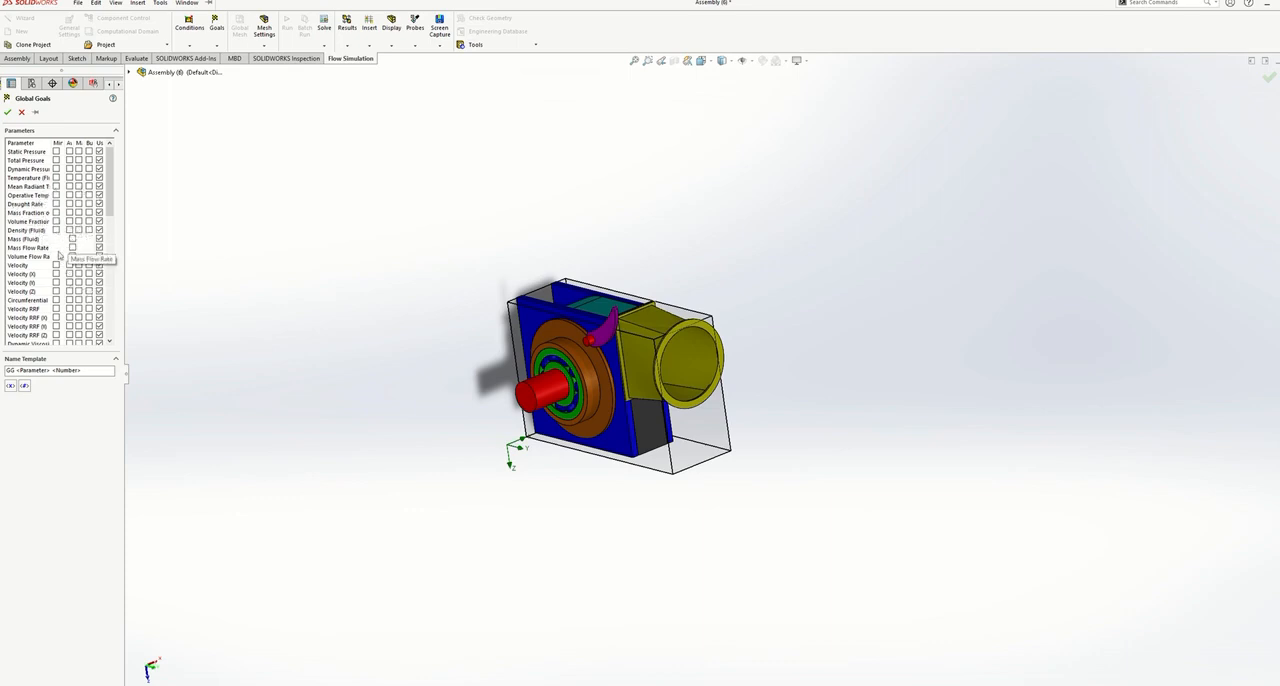
pyautogui.scroll(-1, 57, 262)
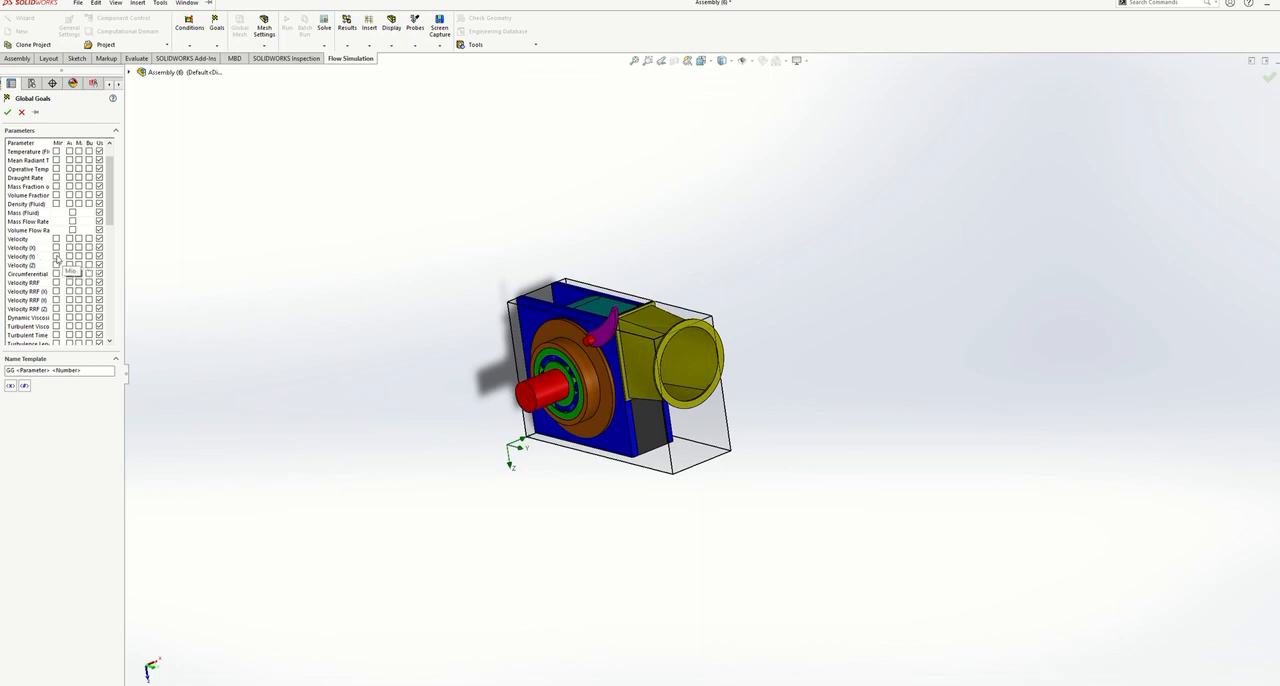
pyautogui.click(56, 256)
pyautogui.click(67, 256)
pyautogui.click(78, 256)
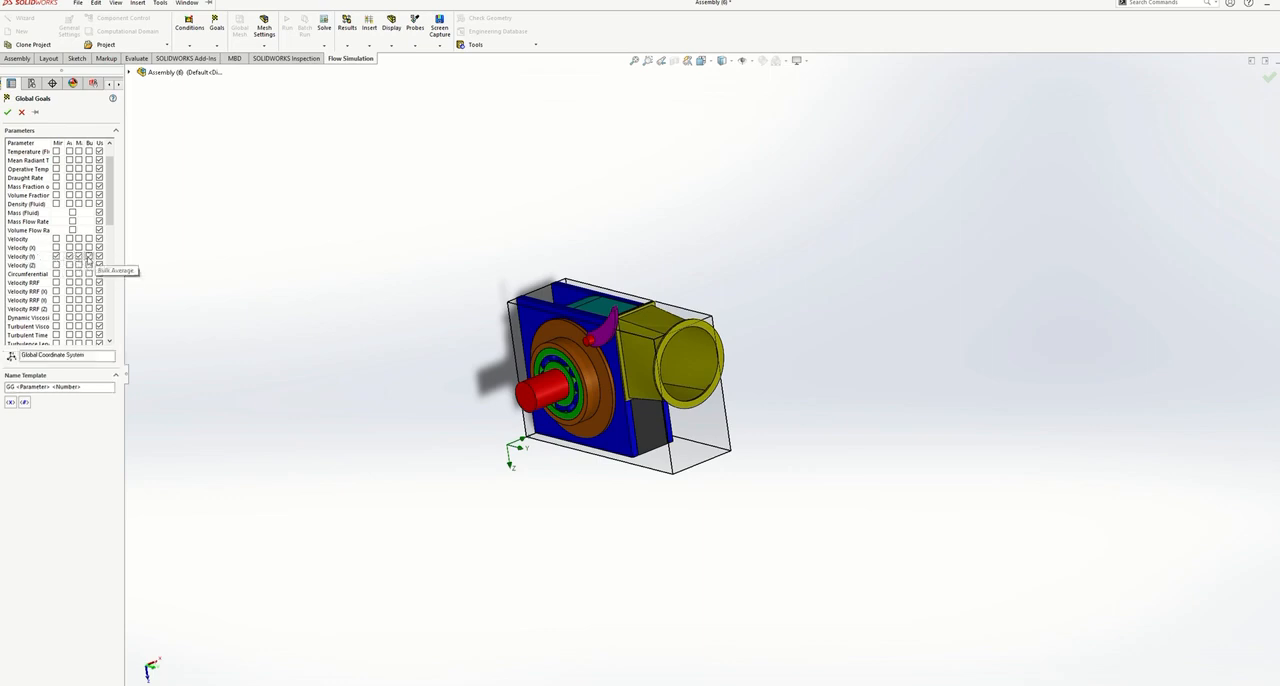
pyautogui.click(89, 256)
pyautogui.click(7, 111)
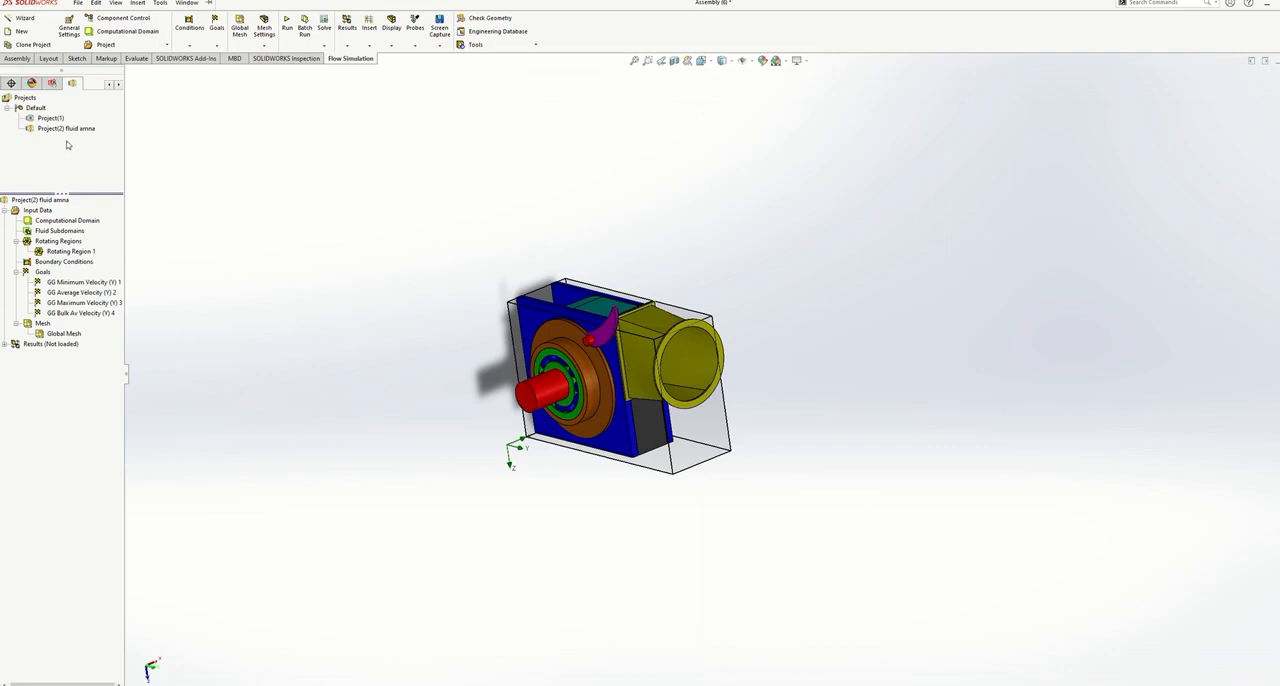
# - Run the fluid project as a new calculation on this computer, using all cores and loading the results when finished
pyautogui.rightClick(76, 131)
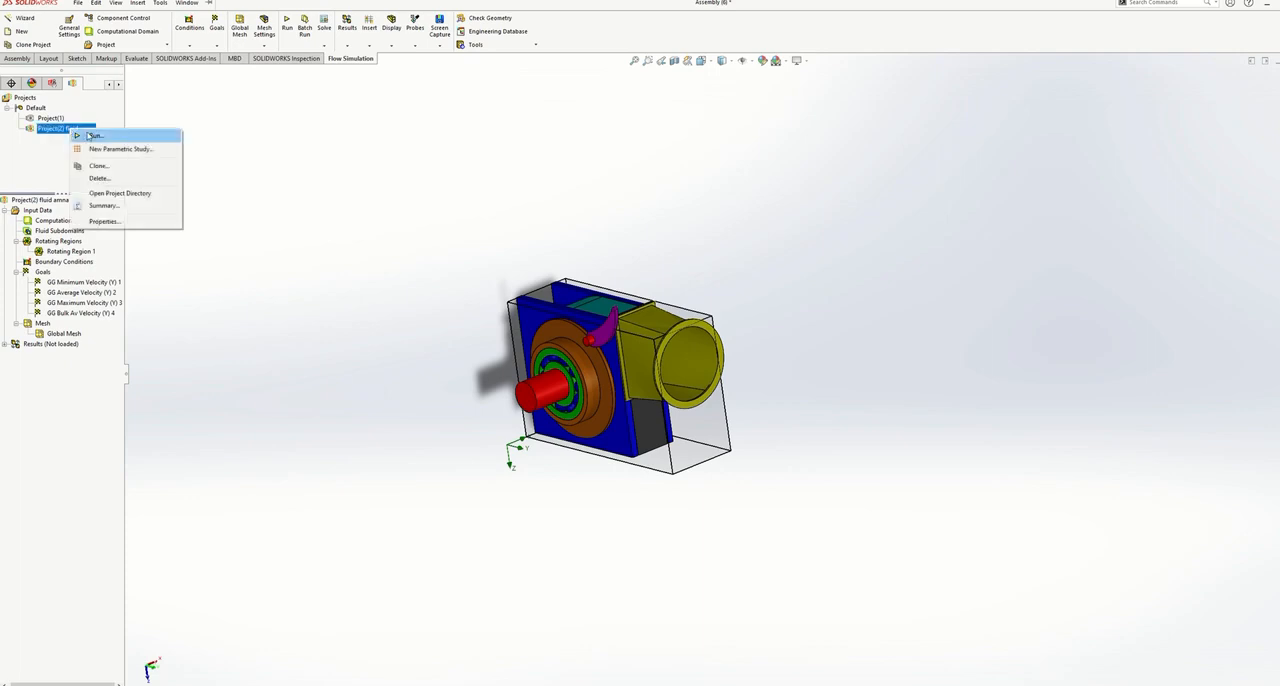
pyautogui.click(91, 135)
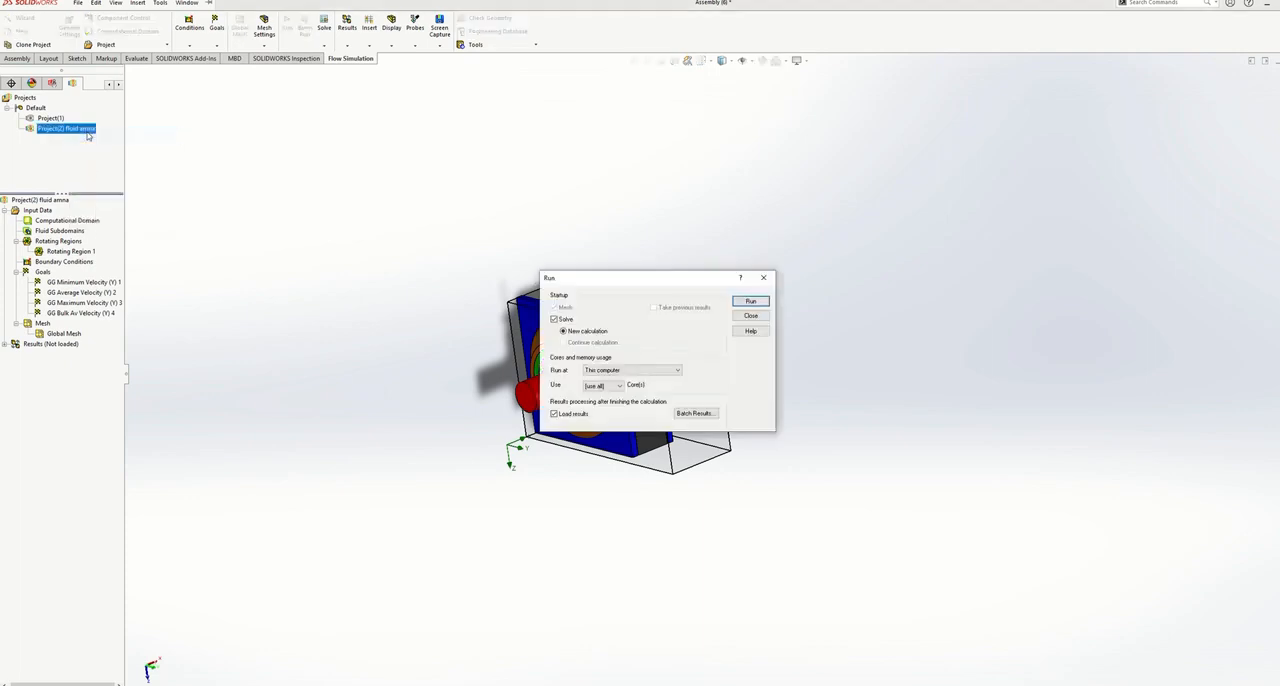
pyautogui.click(751, 301)
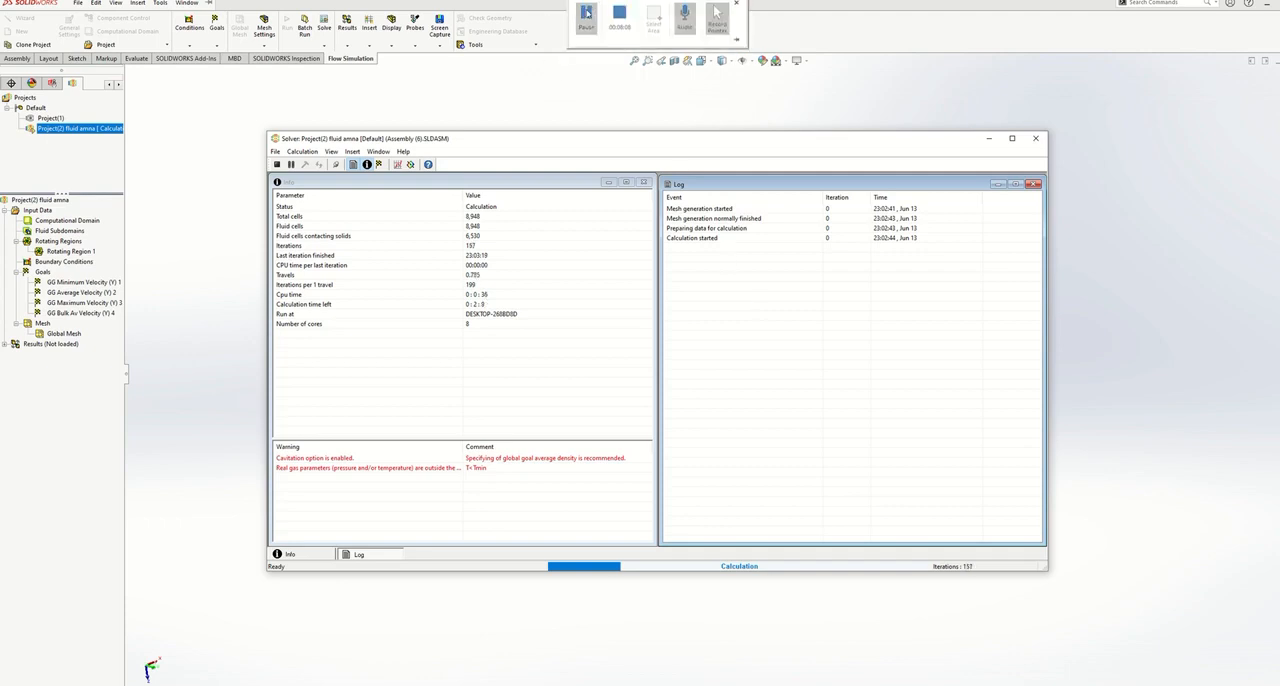
pyautogui.click(590, 28)
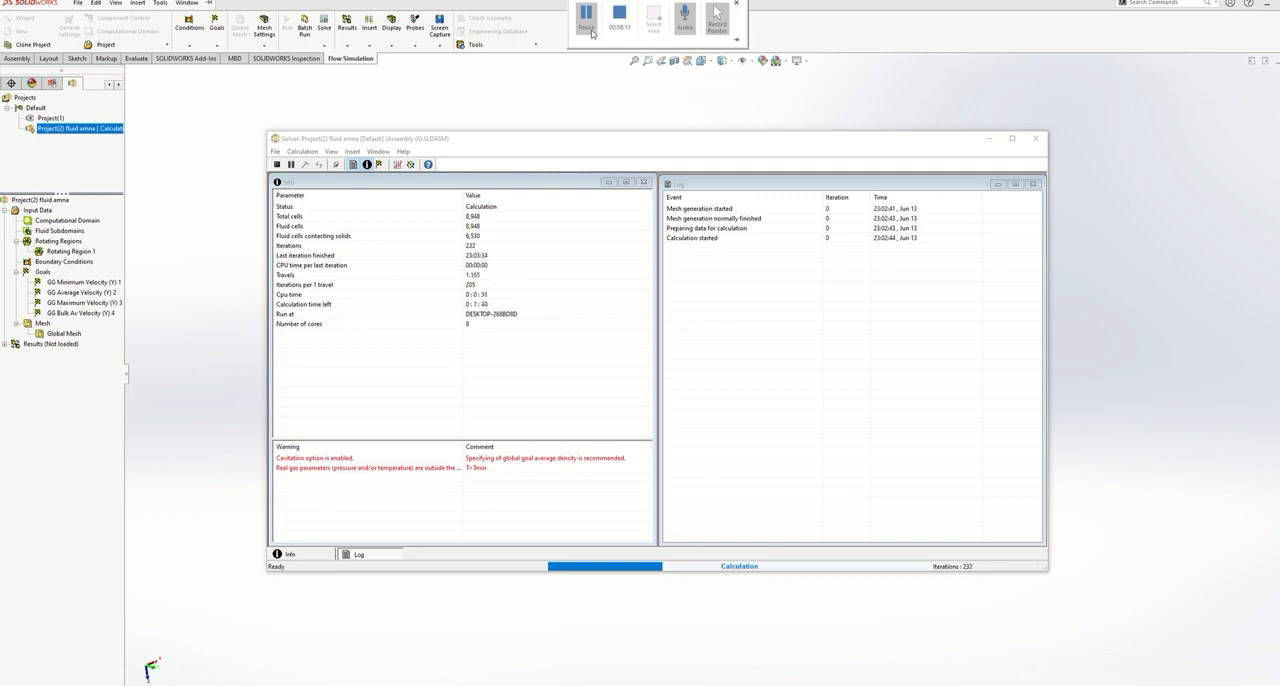
pyautogui.click(586, 20)
pyautogui.click(586, 20)
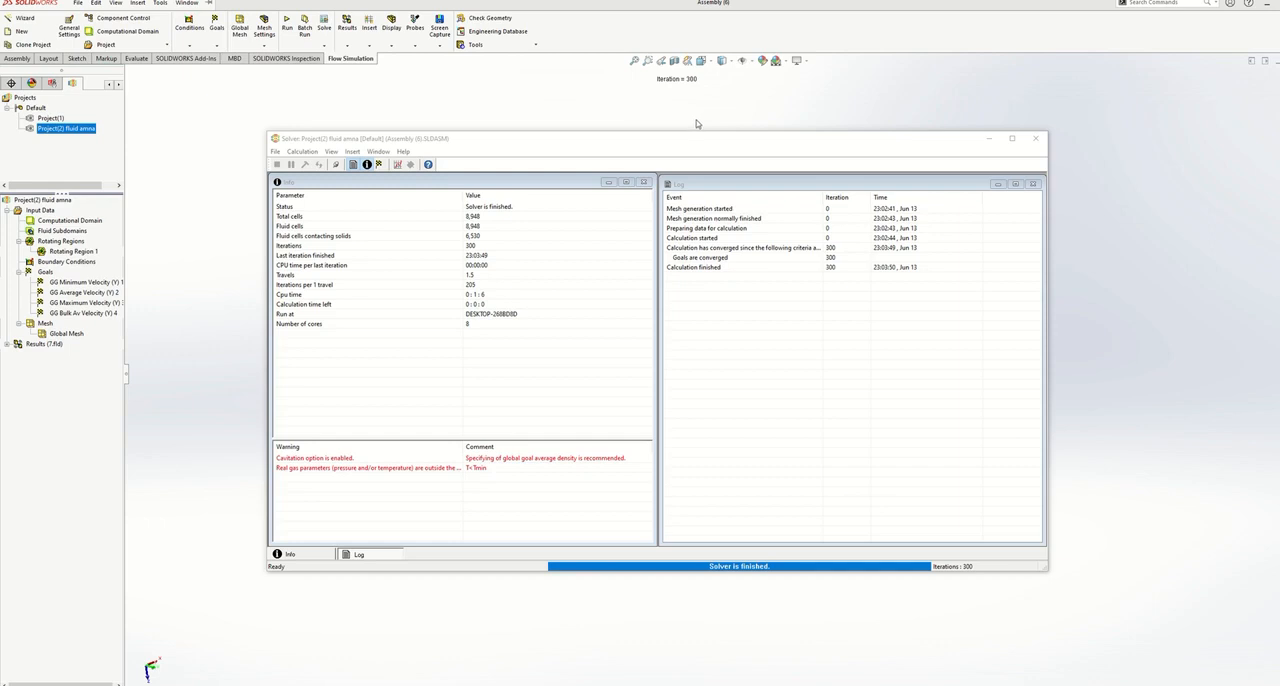
# - Close the finished solver window and hide the computational domain
pyautogui.click(1036, 138)
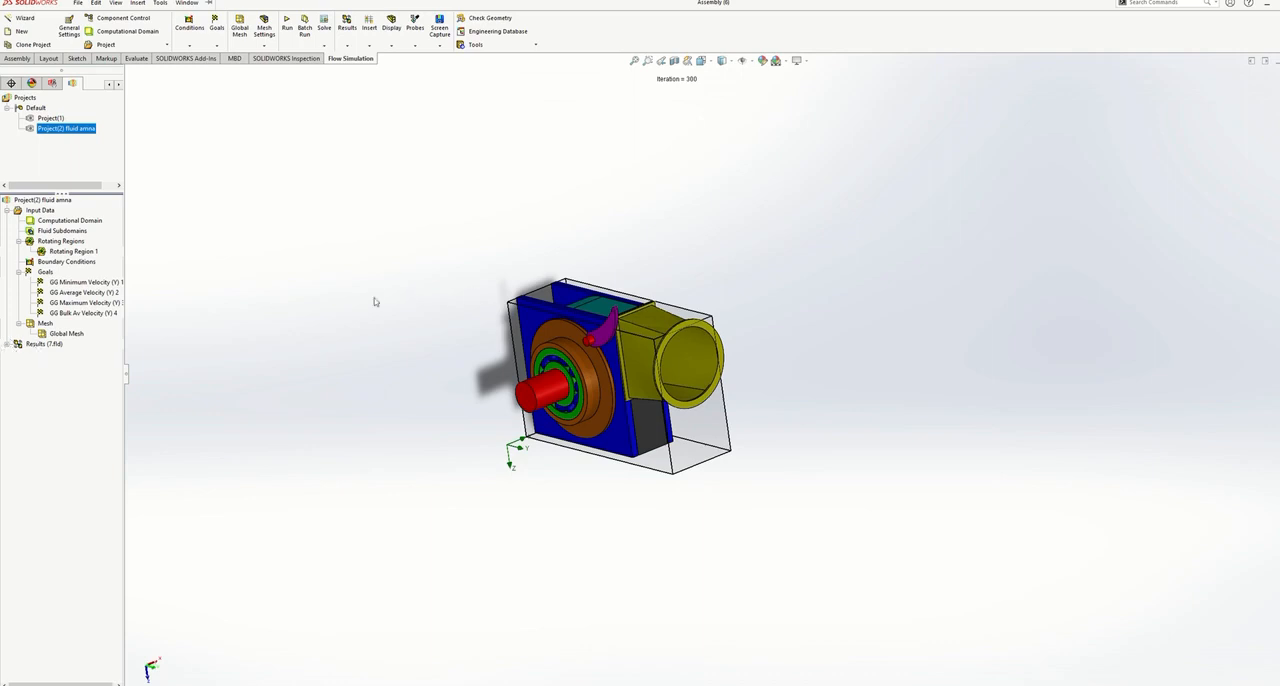
pyautogui.click(78, 221)
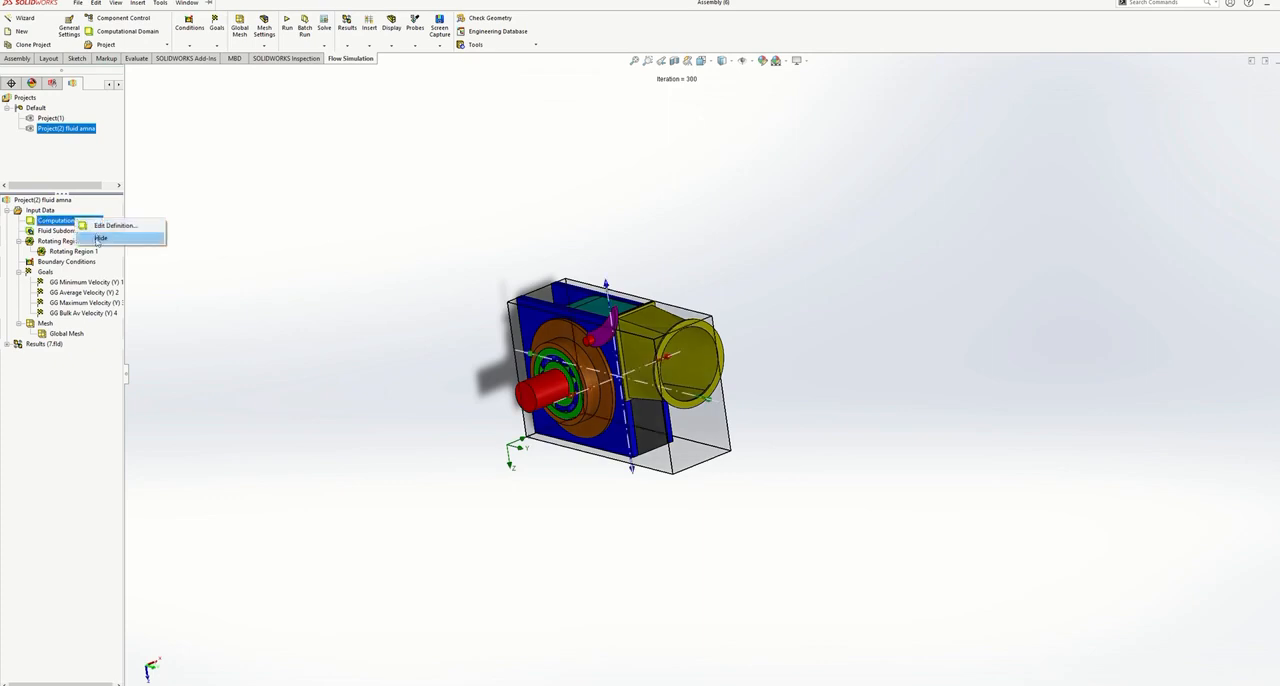
pyautogui.click(98, 239)
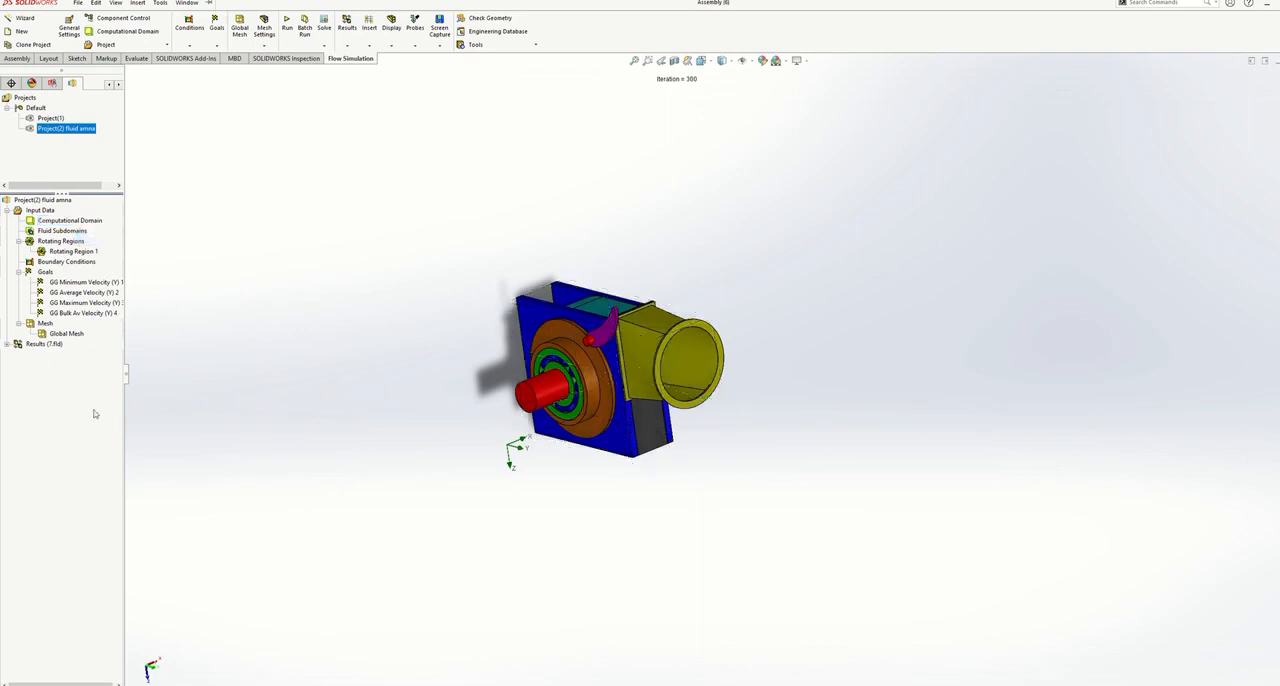
# - Insert a flow trajectories plot with the ring face of the yellow inlet flange as its starting reference
pyautogui.click(7, 344)
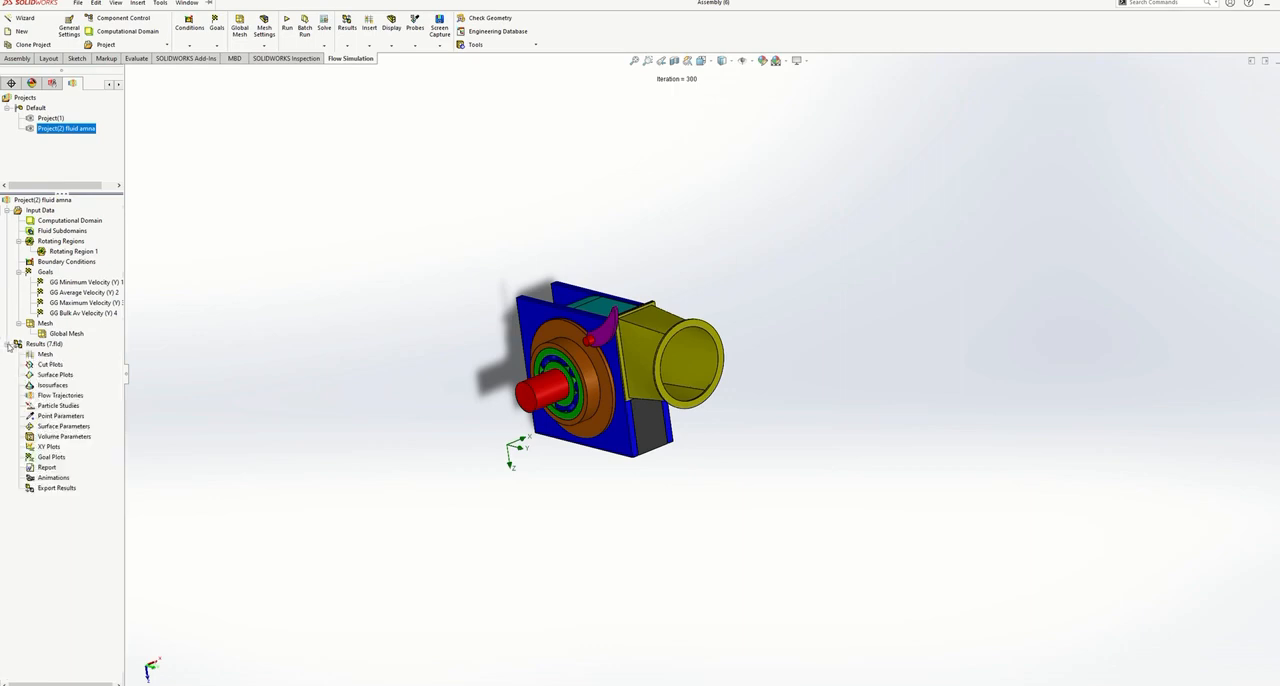
pyautogui.rightClick(57, 395)
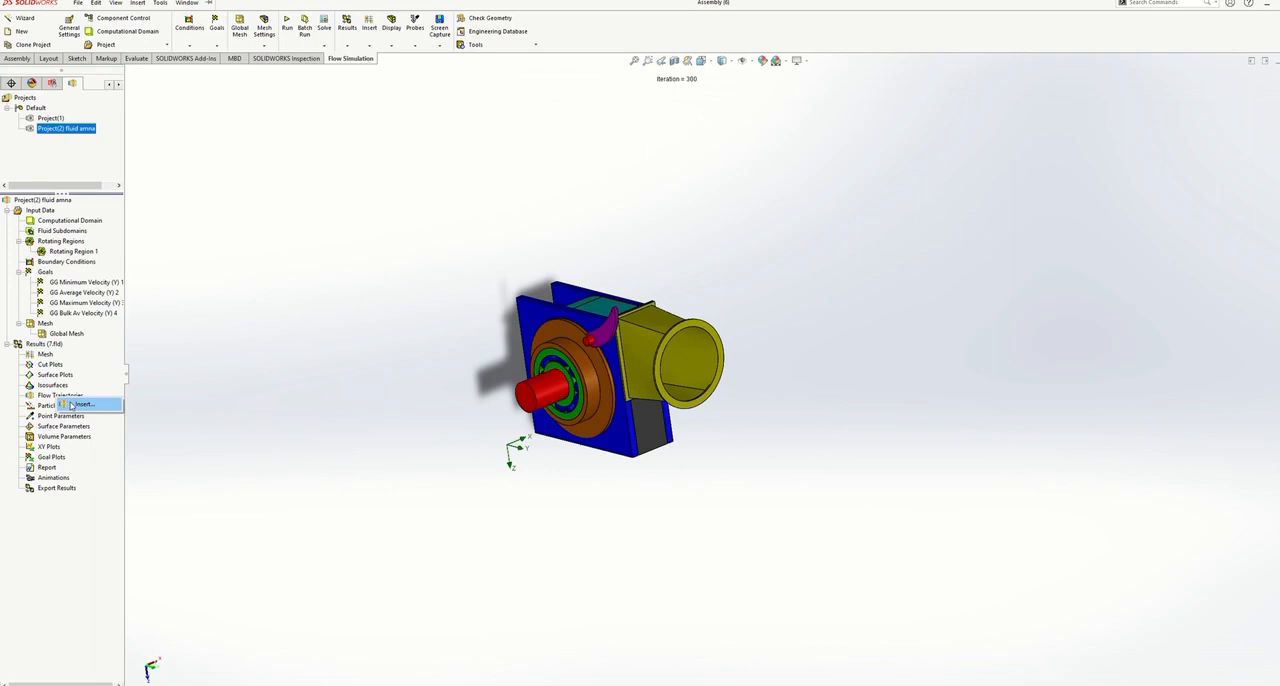
pyautogui.click(72, 404)
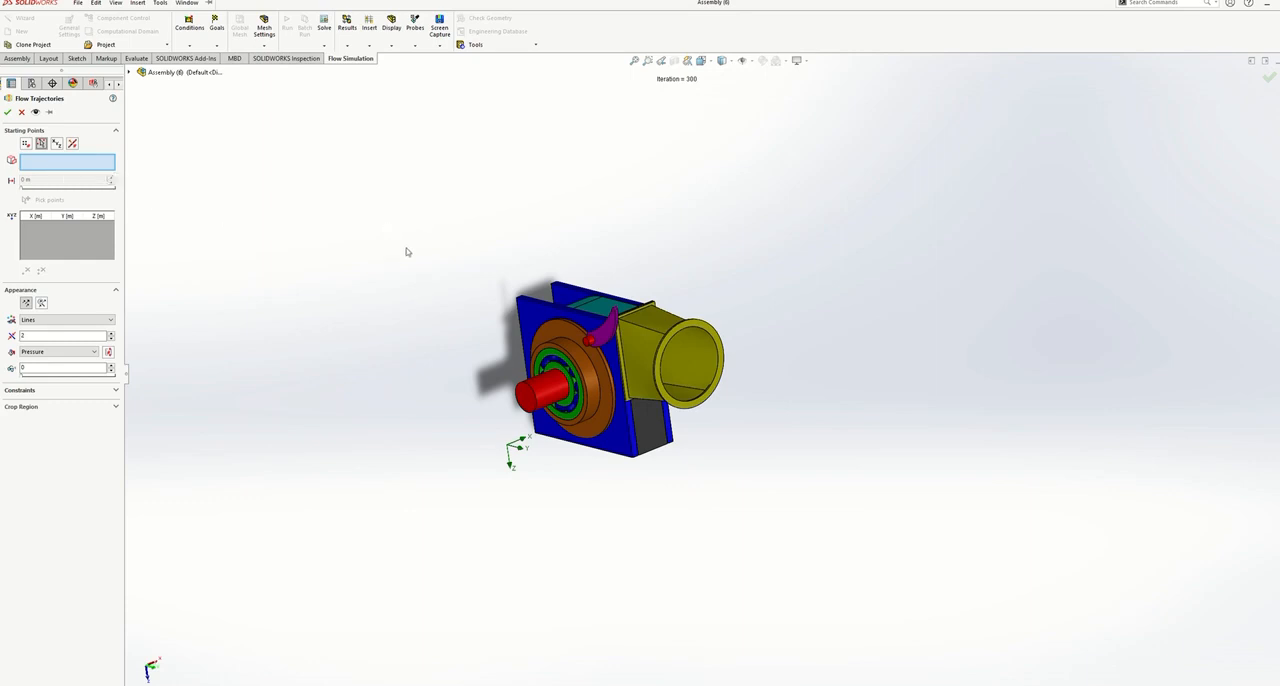
pyautogui.scroll(-5, 690, 372)
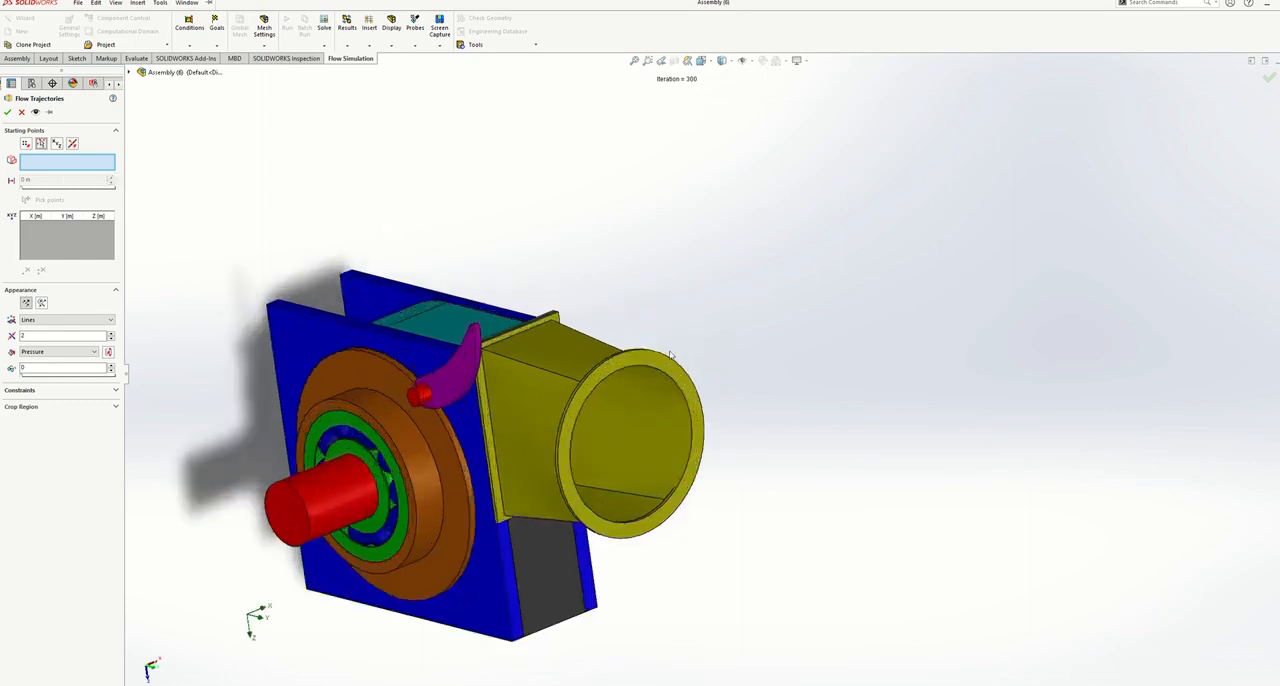
pyautogui.click(682, 370)
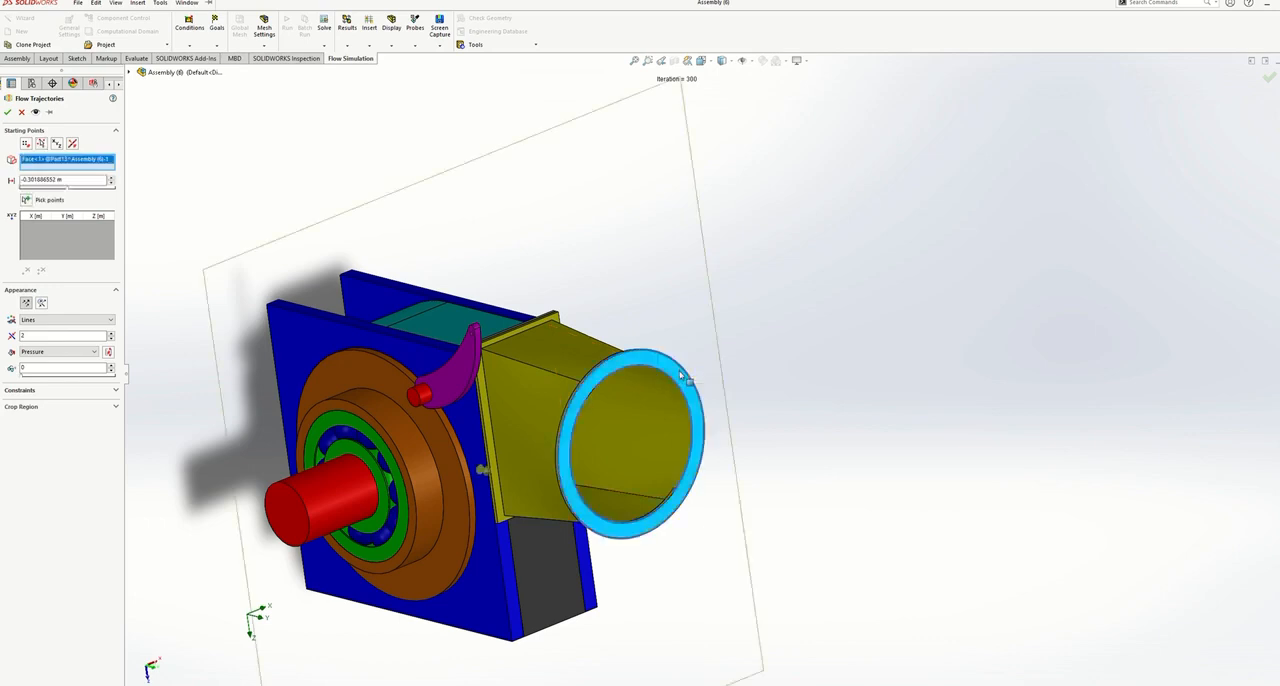
# - Move the starting plane out to the inlet flange face, at an offset of about -0.0017 m
pyautogui.scroll(2, 593, 381)
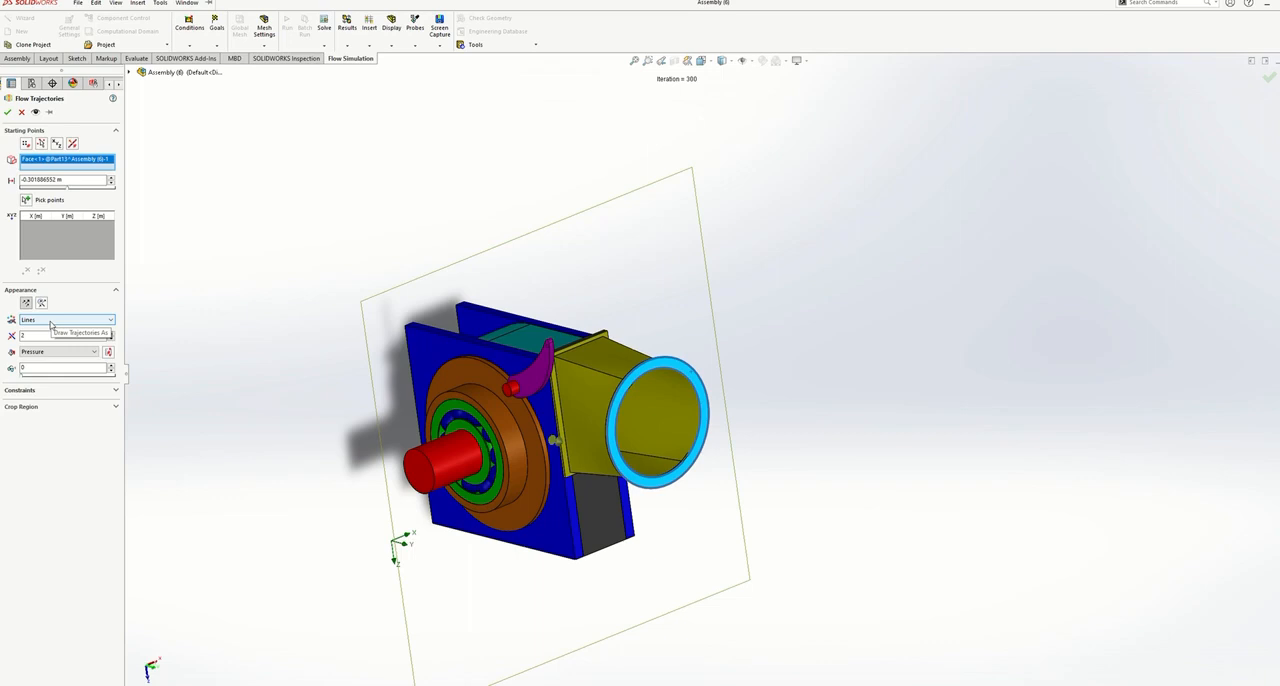
pyautogui.moveTo(166, 311); pyautogui.dragTo(243, 260, button='middle')
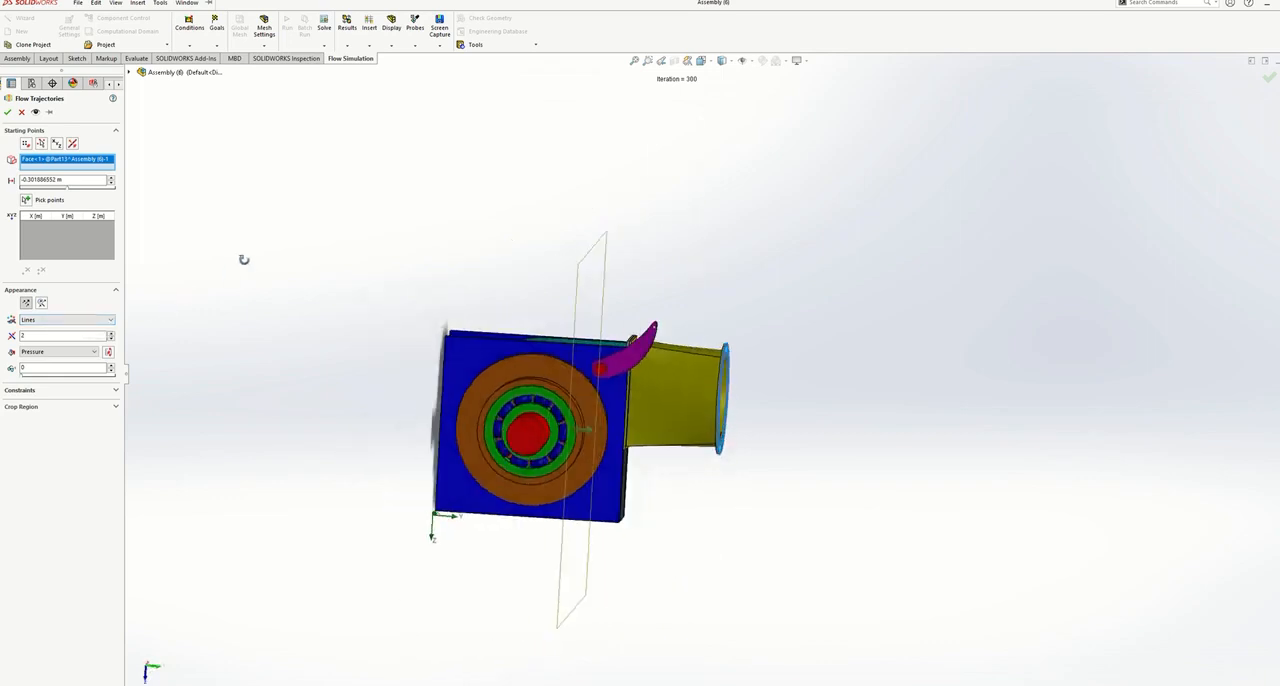
pyautogui.moveTo(589, 429); pyautogui.dragTo(741, 440)
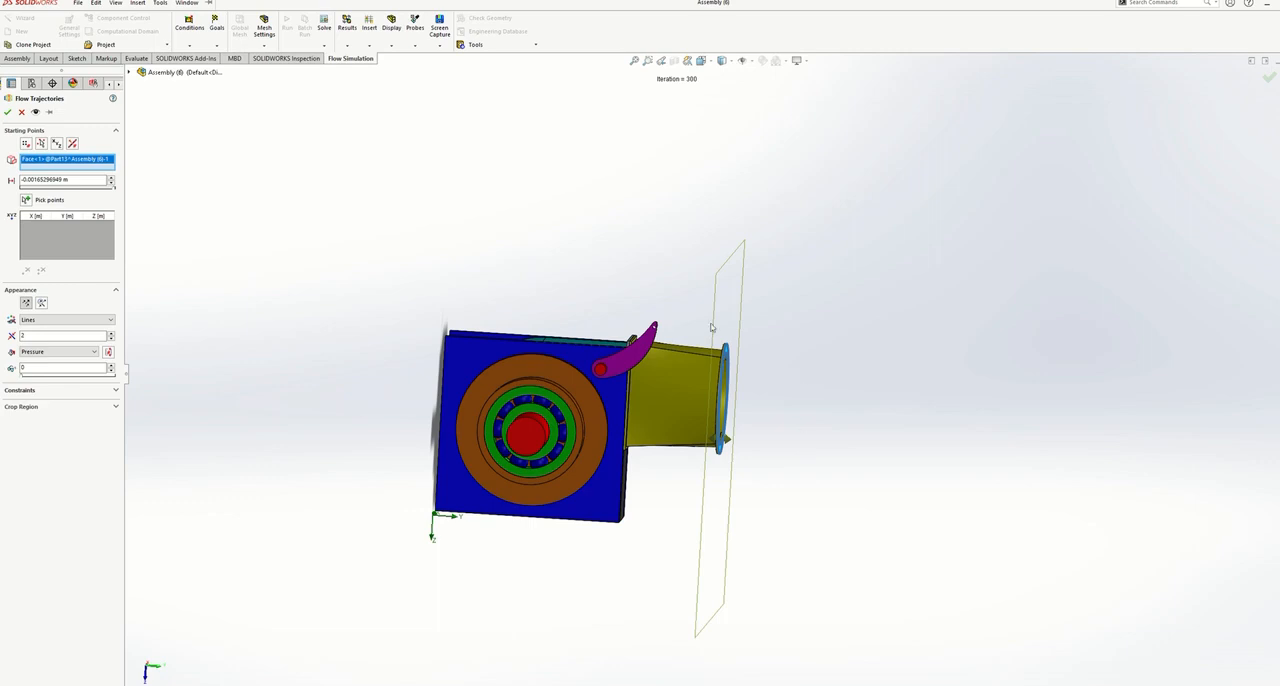
# - Pick trajectory starting points spread over the whole circular inlet opening, viewed straight on
pyautogui.press('space')
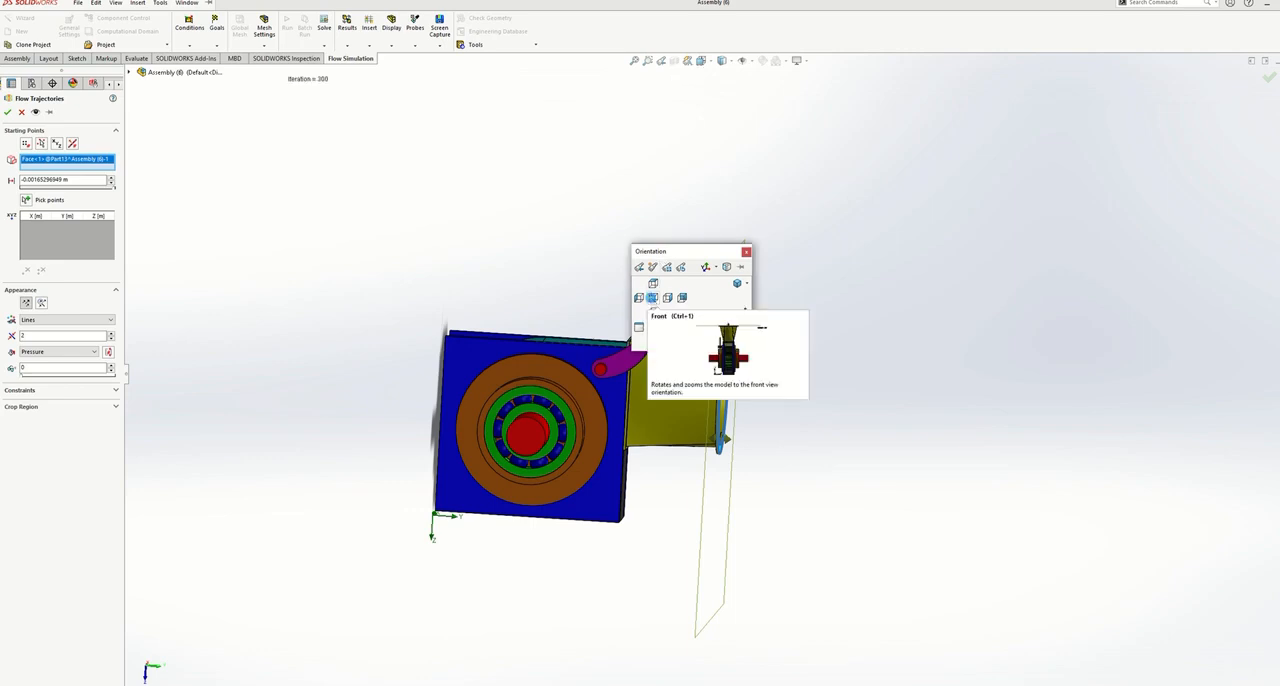
pyautogui.click(657, 284)
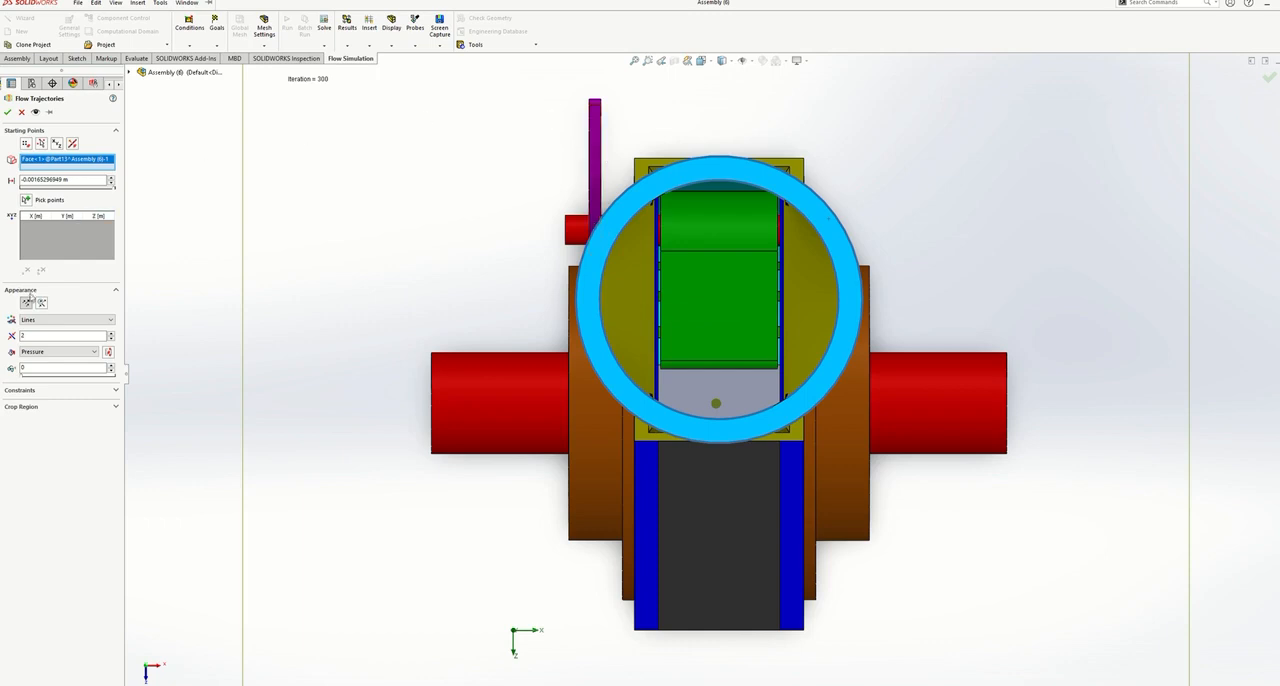
pyautogui.click(26, 201)
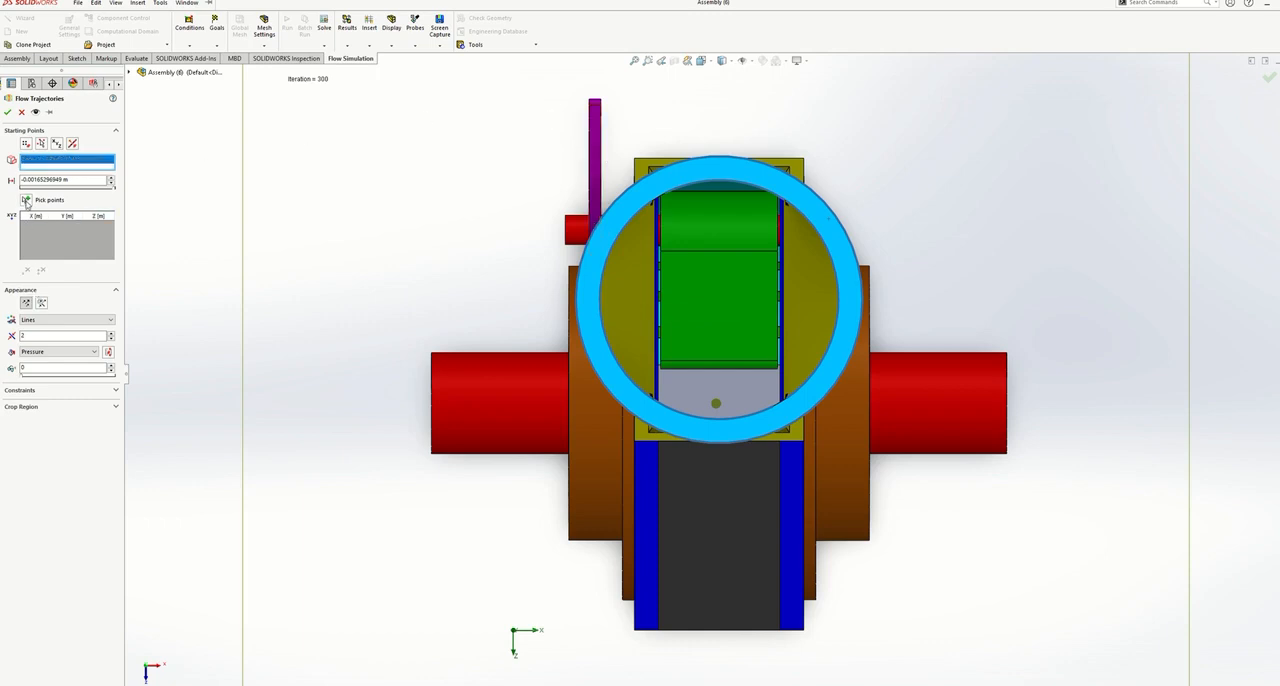
pyautogui.click(644, 370)
pyautogui.click(637, 360)
pyautogui.click(631, 351)
pyautogui.click(628, 339)
pyautogui.click(625, 322)
pyautogui.click(625, 305)
pyautogui.click(626, 287)
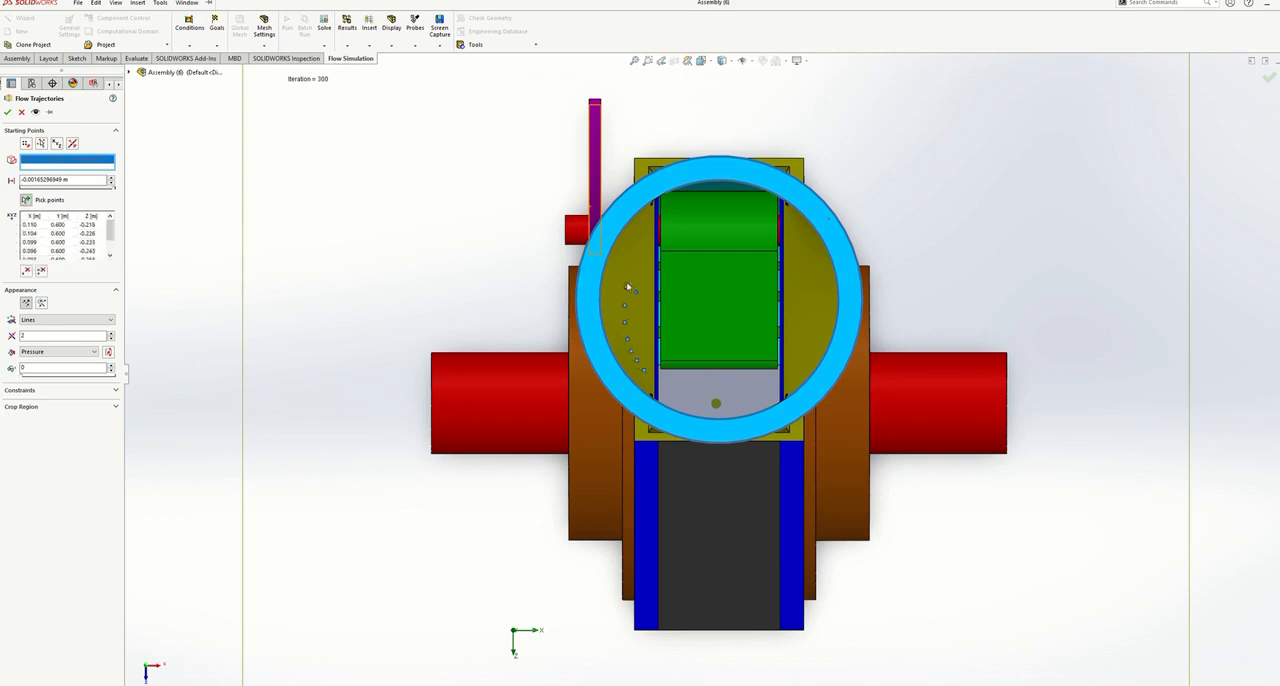
pyautogui.click(628, 273)
pyautogui.click(640, 255)
pyautogui.click(649, 236)
pyautogui.click(665, 222)
pyautogui.click(687, 210)
pyautogui.click(707, 210)
pyautogui.click(732, 207)
pyautogui.click(766, 209)
pyautogui.click(798, 224)
pyautogui.click(803, 236)
pyautogui.click(810, 250)
pyautogui.click(818, 268)
pyautogui.click(822, 285)
pyautogui.click(822, 302)
pyautogui.click(821, 320)
pyautogui.click(770, 388)
pyautogui.click(763, 391)
pyautogui.click(729, 398)
pyautogui.click(721, 408)
pyautogui.click(686, 399)
pyautogui.click(668, 392)
pyautogui.click(657, 388)
pyautogui.click(641, 348)
pyautogui.click(639, 333)
pyautogui.click(641, 290)
pyautogui.click(674, 260)
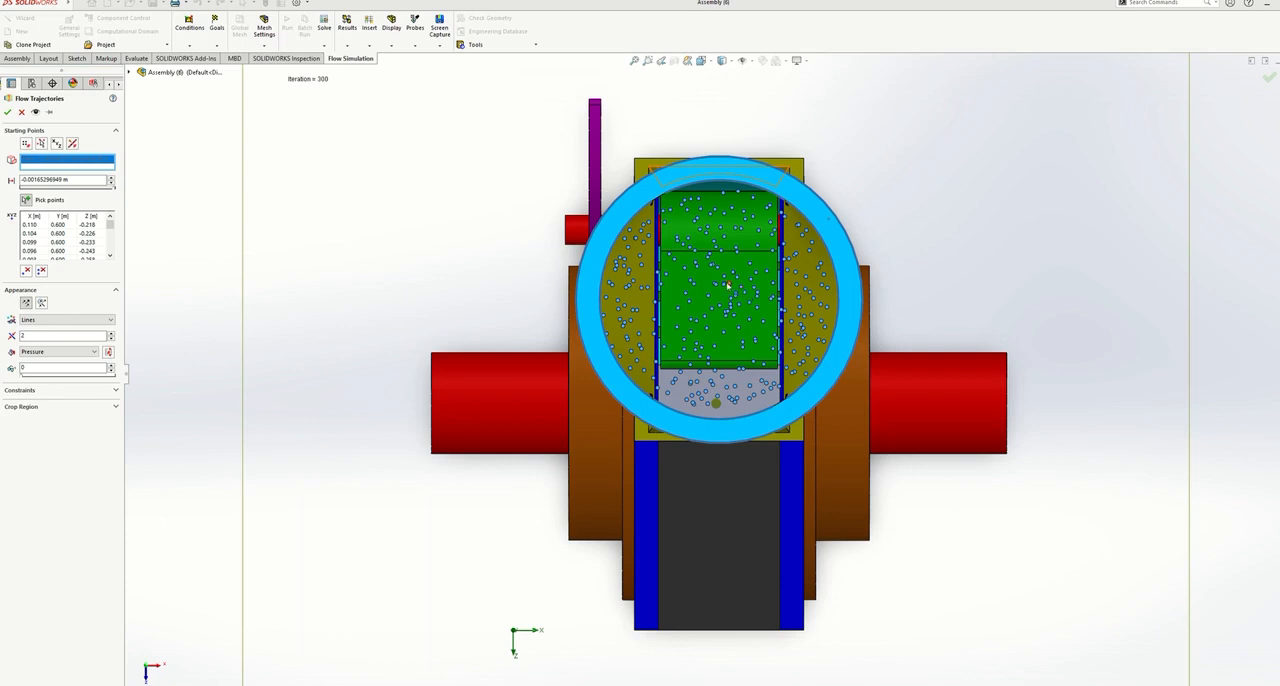
# - Display the trajectories as lines of width 1 coloured by velocity, and create the plot
pyautogui.click(77, 322)
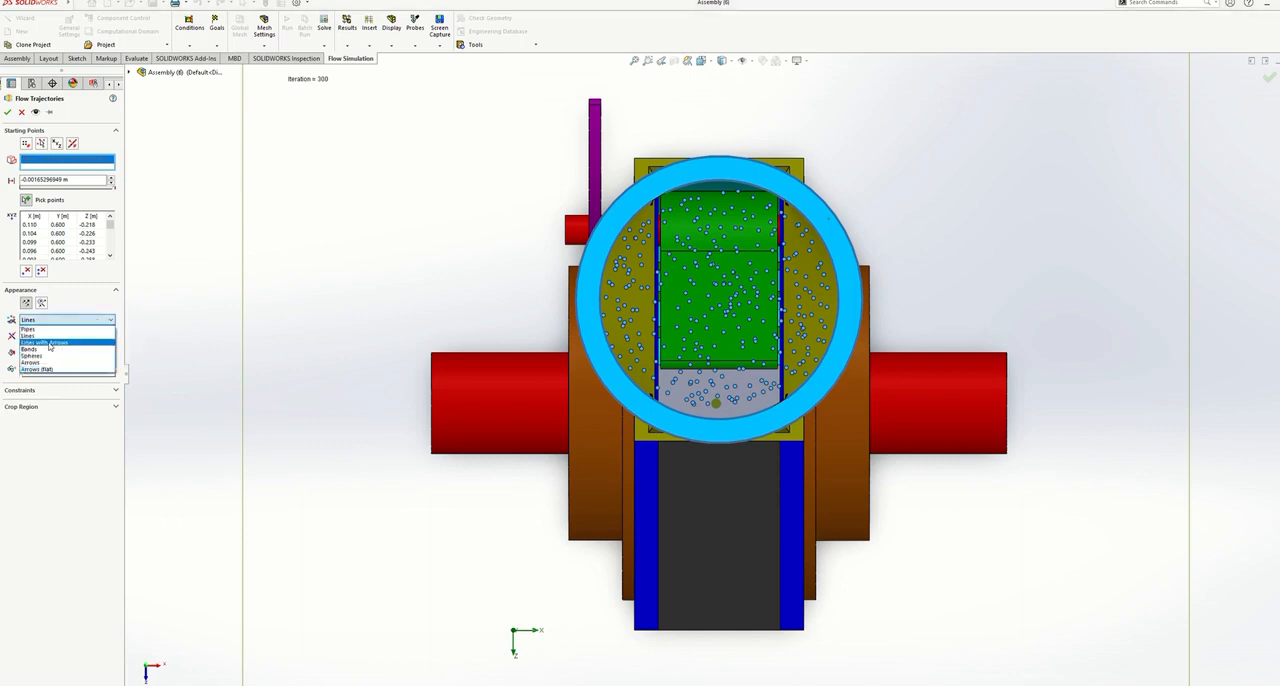
pyautogui.click(49, 335)
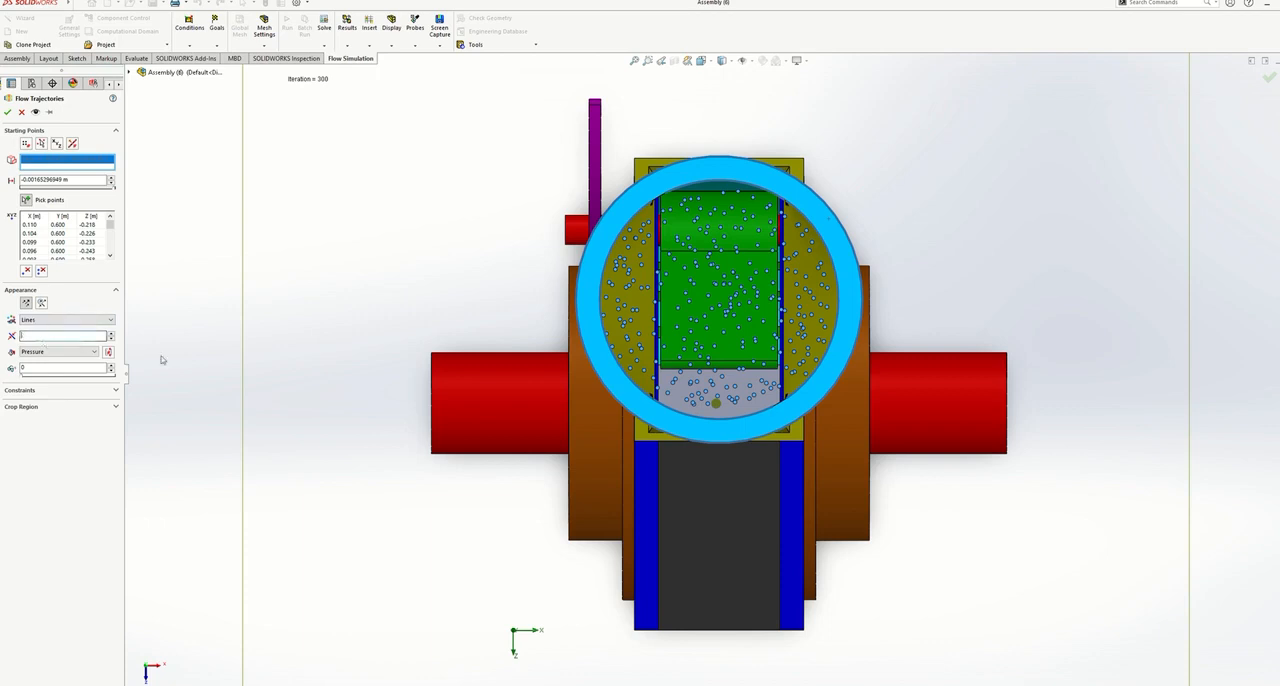
pyautogui.click(93, 353)
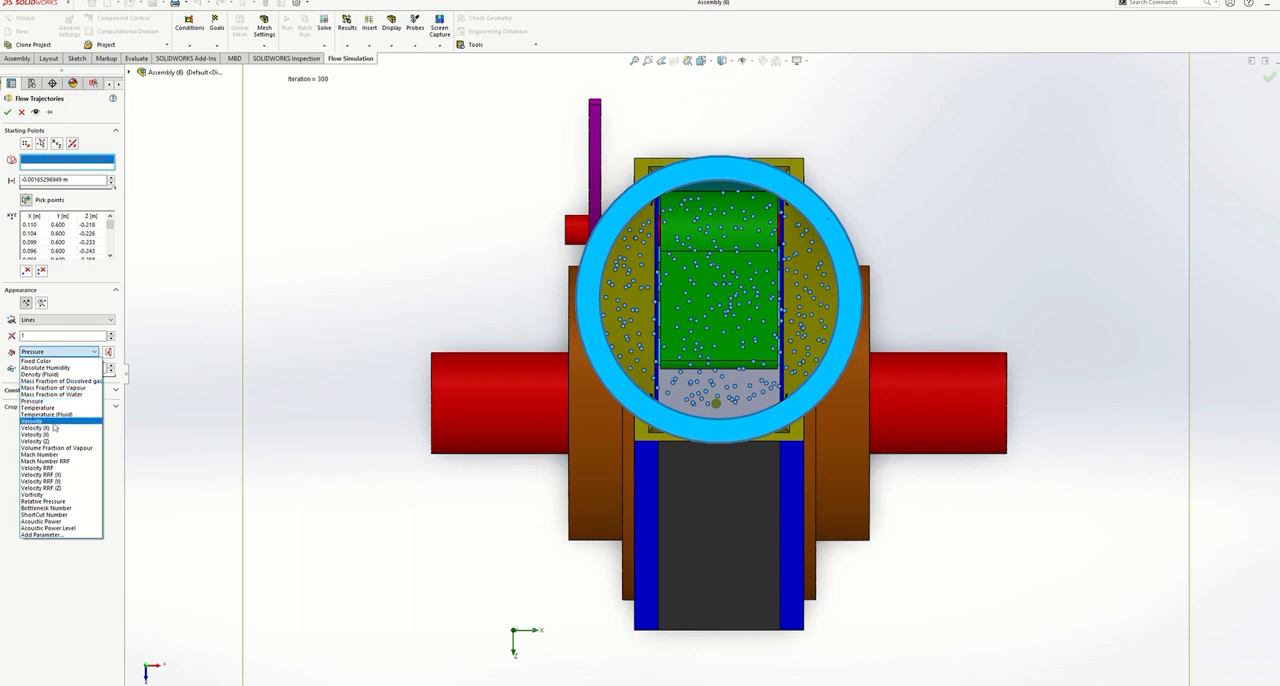
pyautogui.click(54, 422)
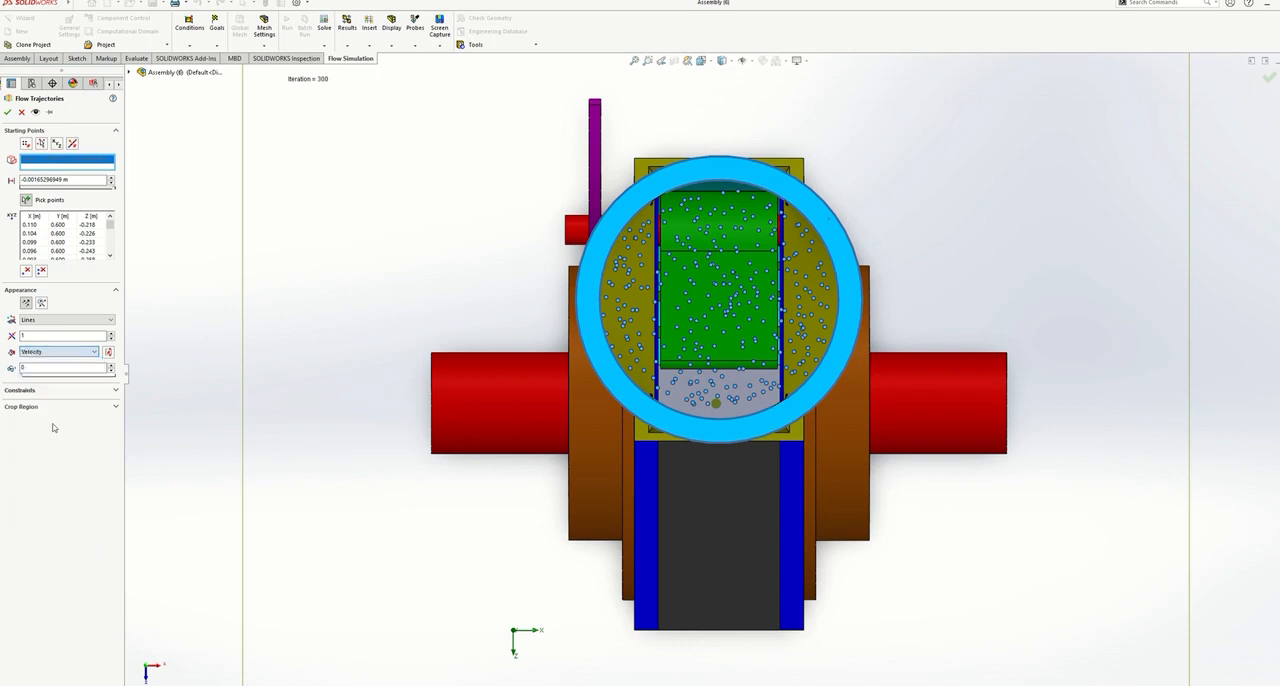
pyautogui.click(62, 352)
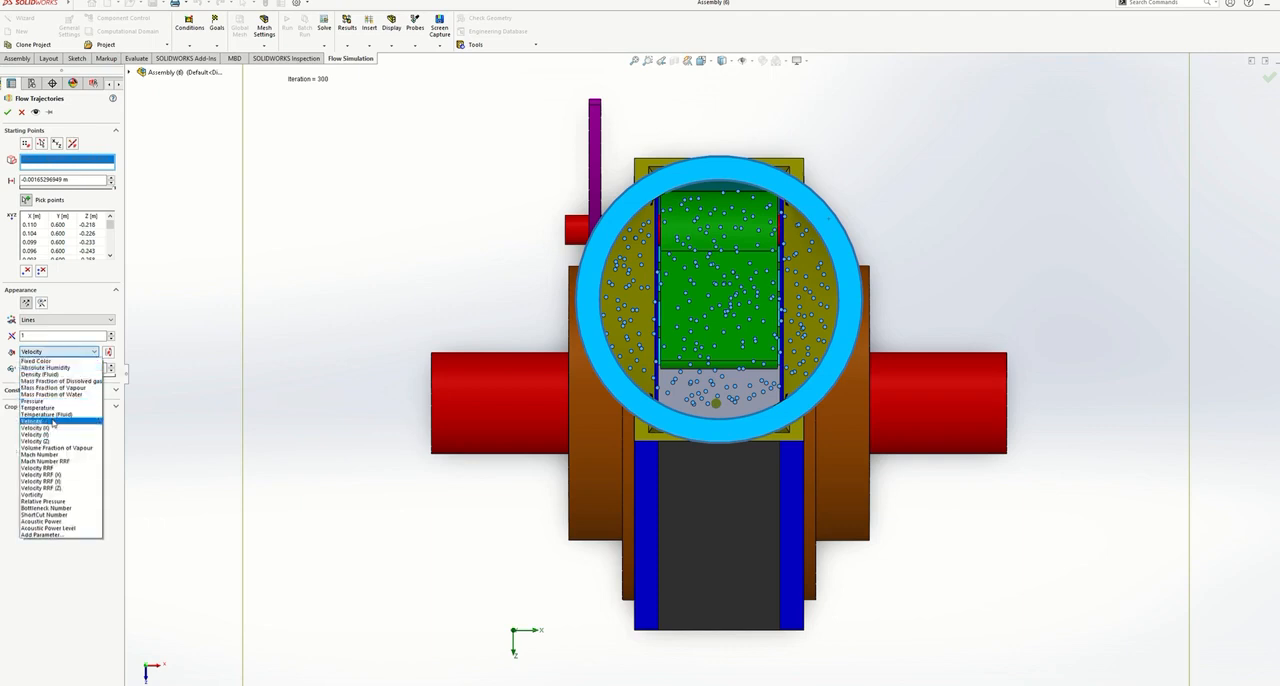
pyautogui.click(55, 421)
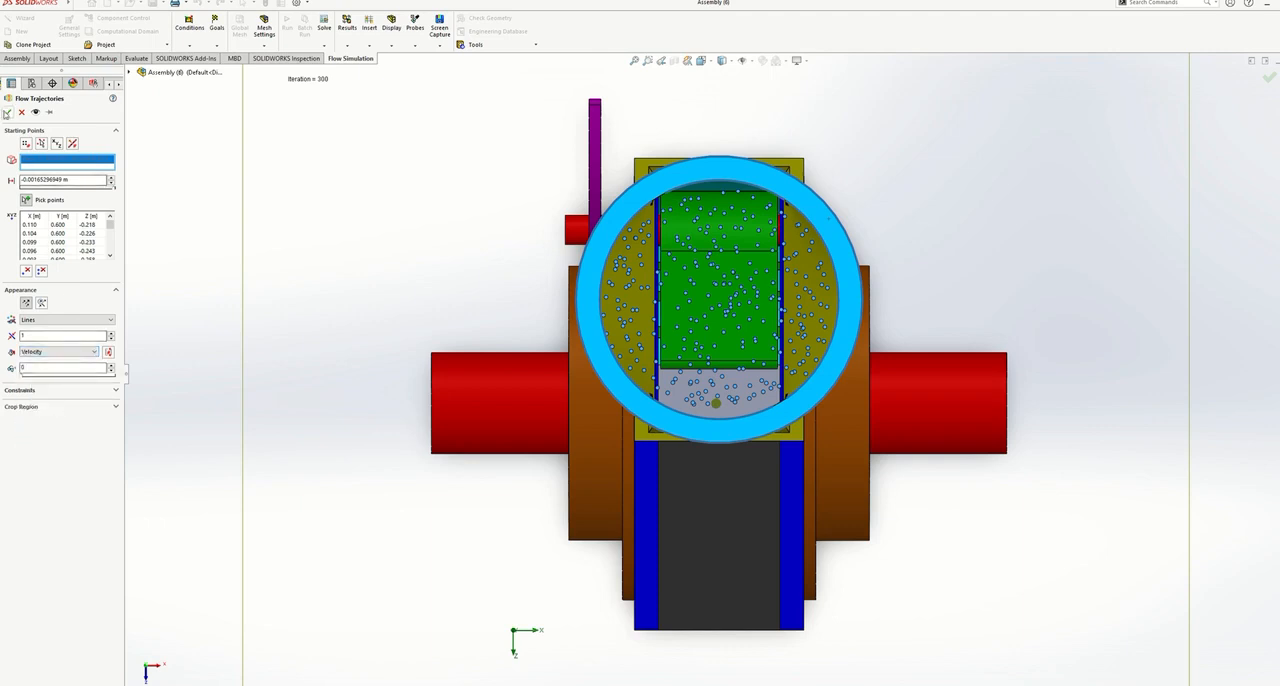
pyautogui.click(8, 111)
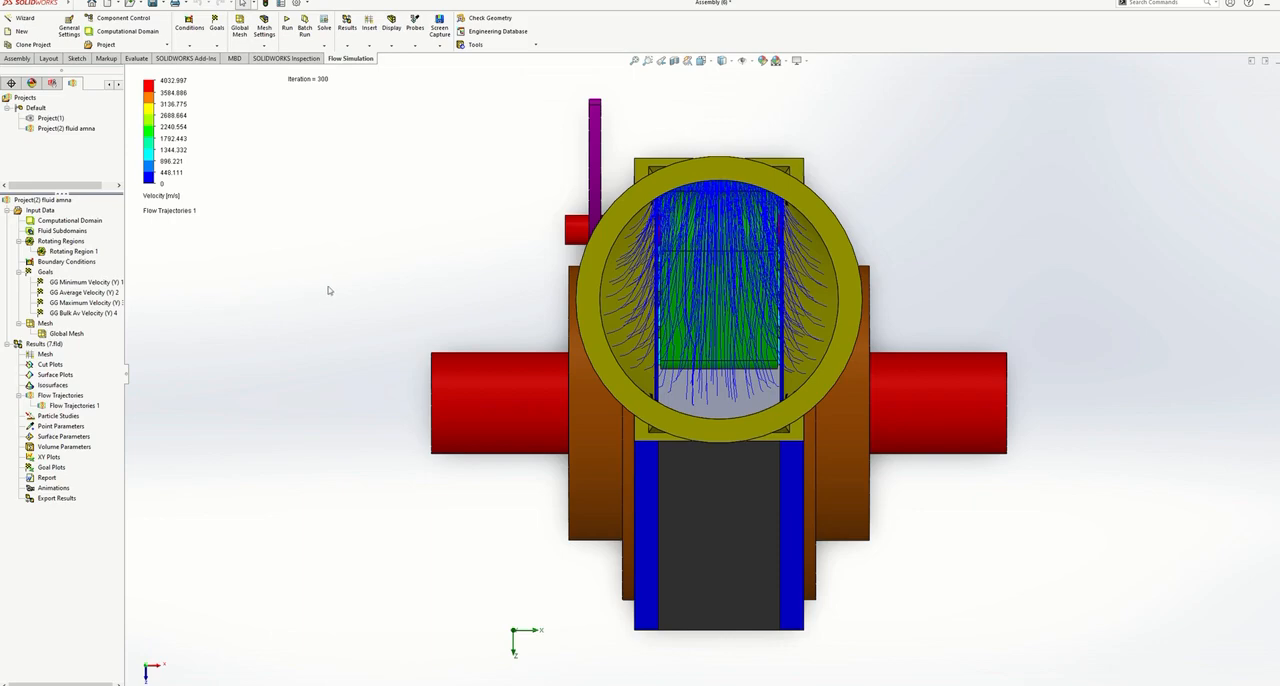
# - Set the maximum of the velocity colour scale to 110 m/s
pyautogui.moveTo(329, 277); pyautogui.dragTo(380, 145, button='middle')
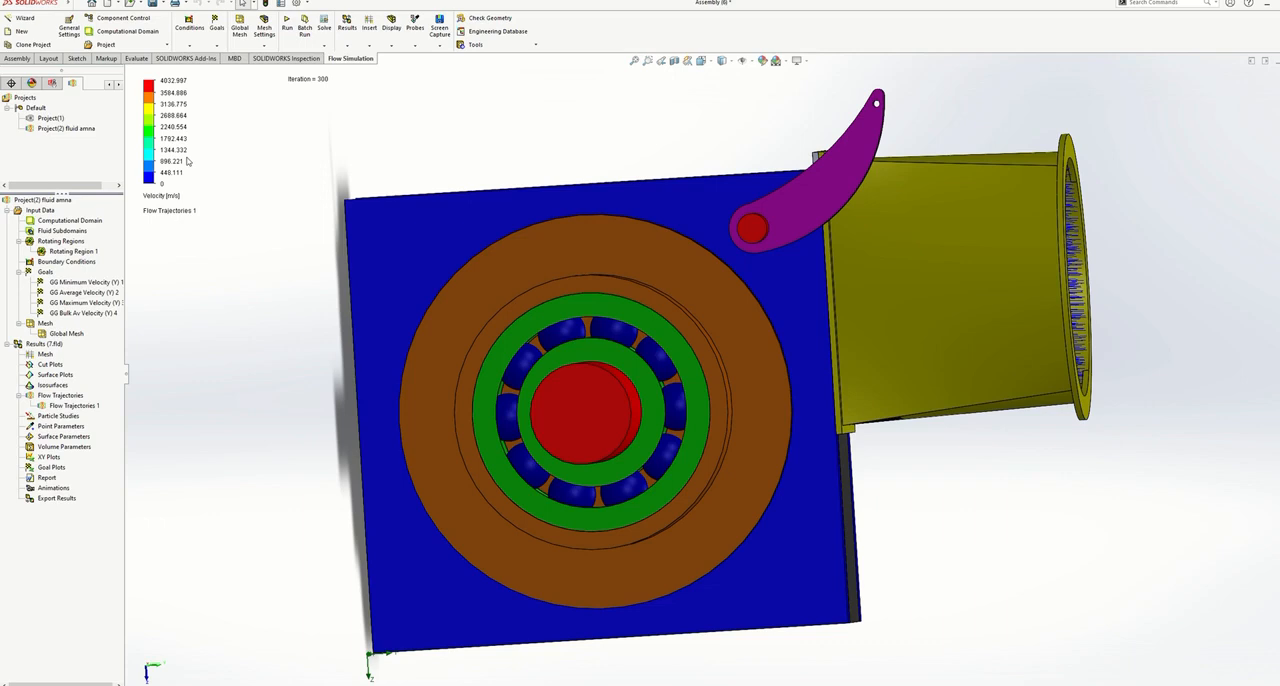
pyautogui.doubleClick(172, 81)
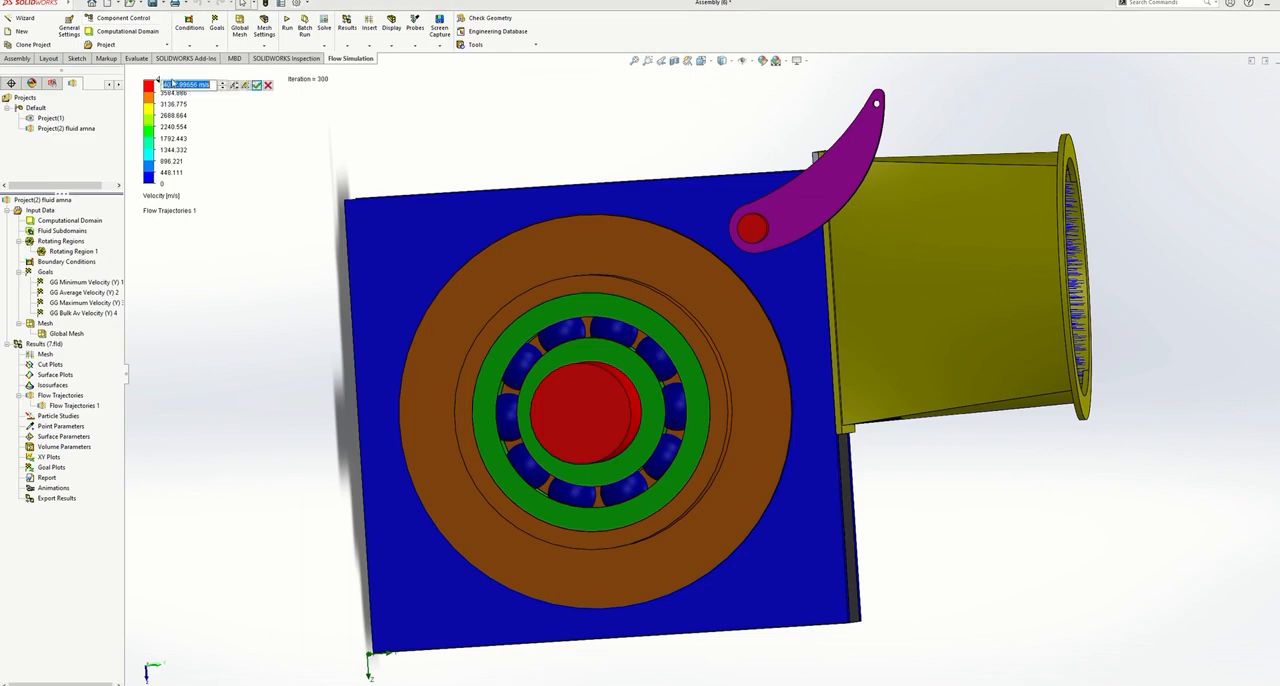
pyautogui.scroll(2, 172, 83)
pyautogui.write('10')
pyautogui.click(257, 86)
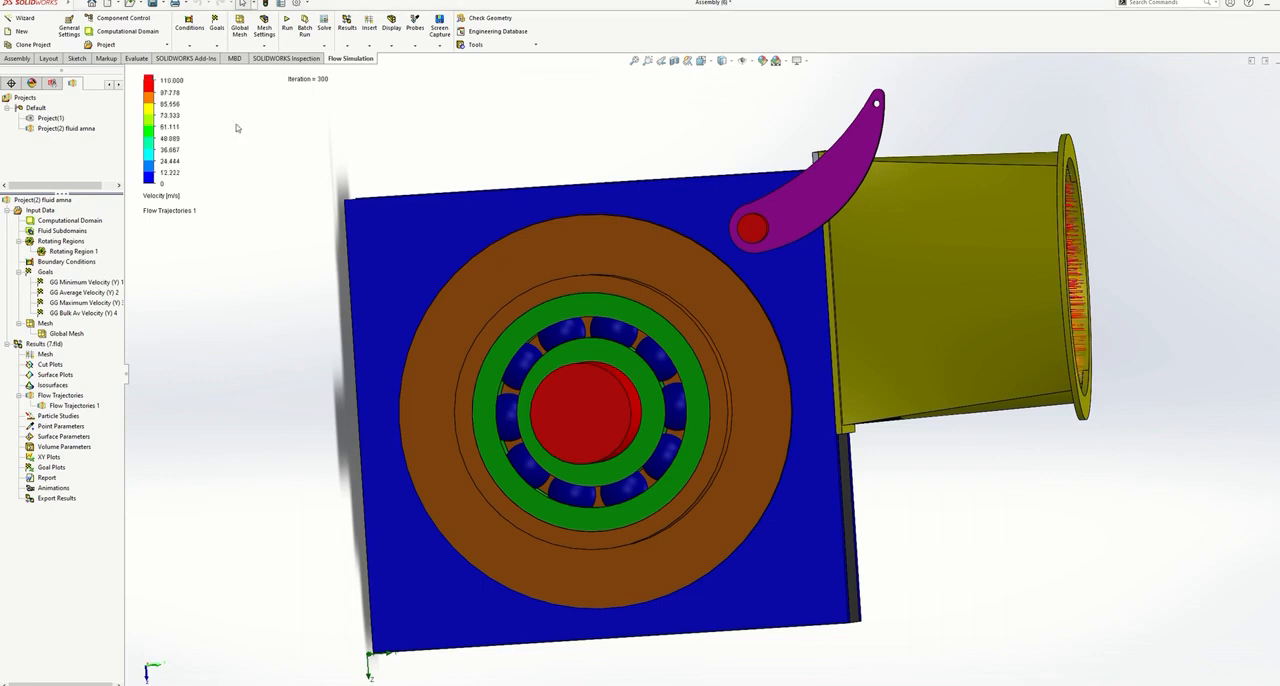
# - Hide the brown bearing housing, the bearing, the near runner disc and the near blue side plate to expose the trajectories inside the turbine
pyautogui.scroll(1, 258, 211)
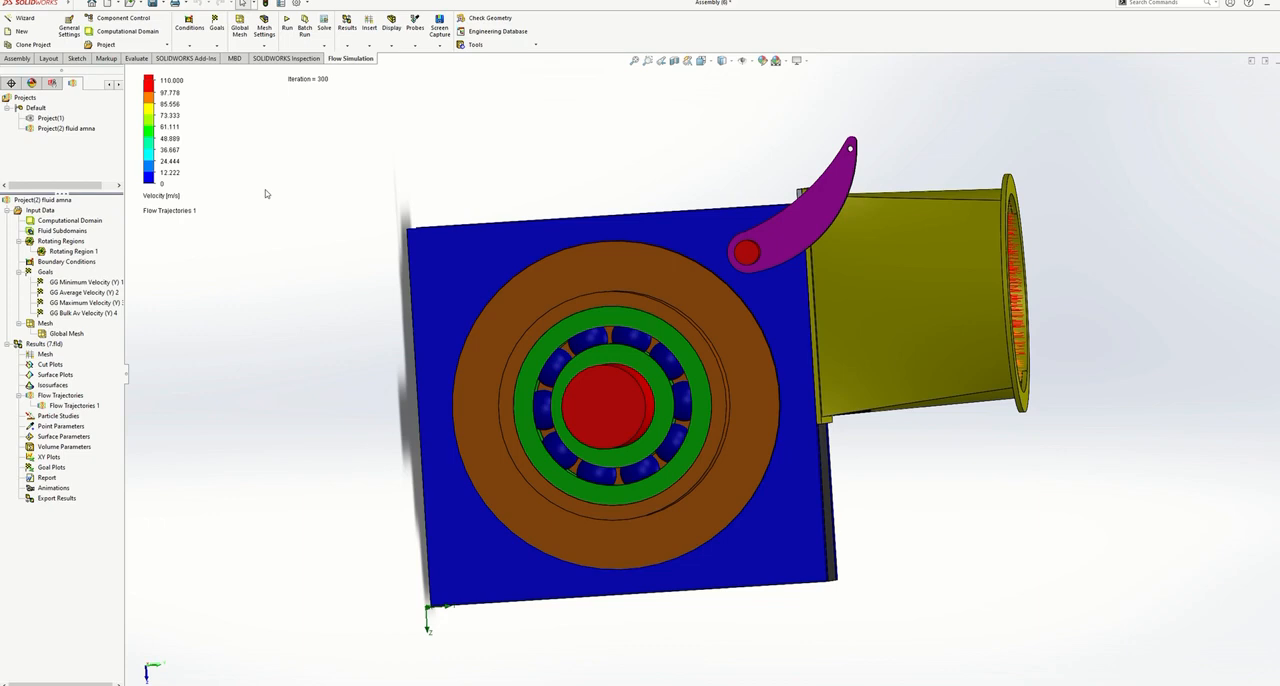
pyautogui.rightClick(579, 286)
pyautogui.click(640, 250)
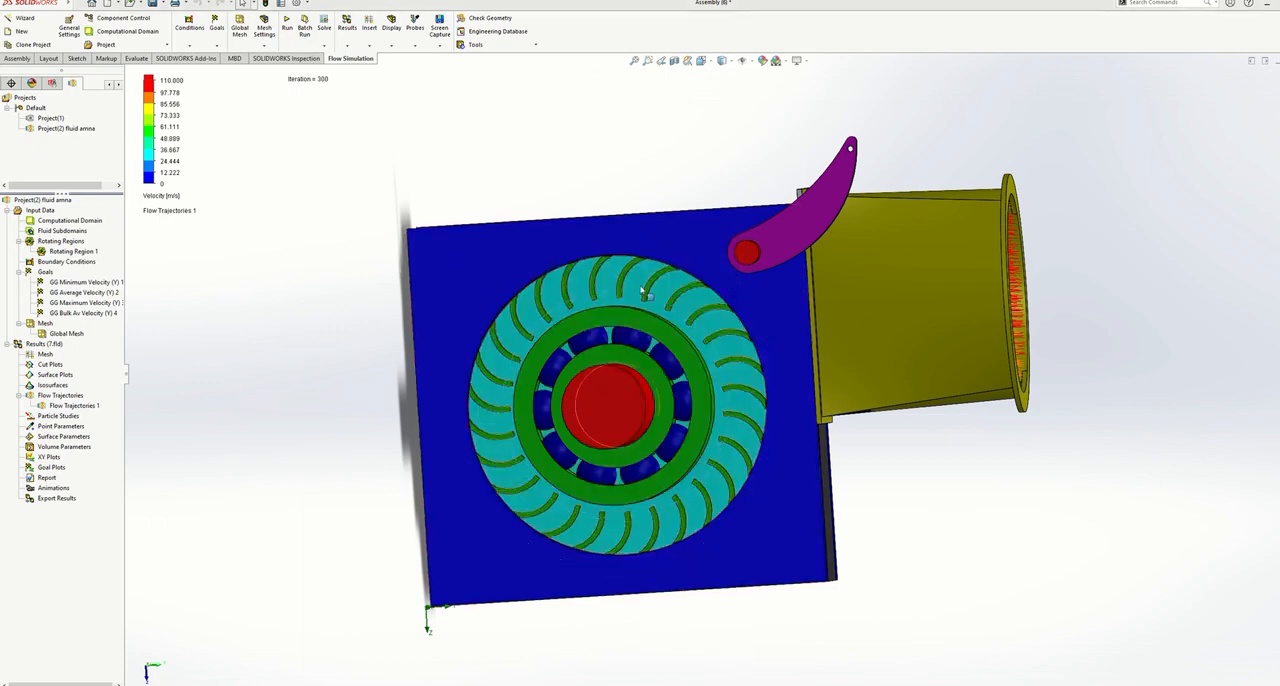
pyautogui.rightClick(634, 318)
pyautogui.click(692, 270)
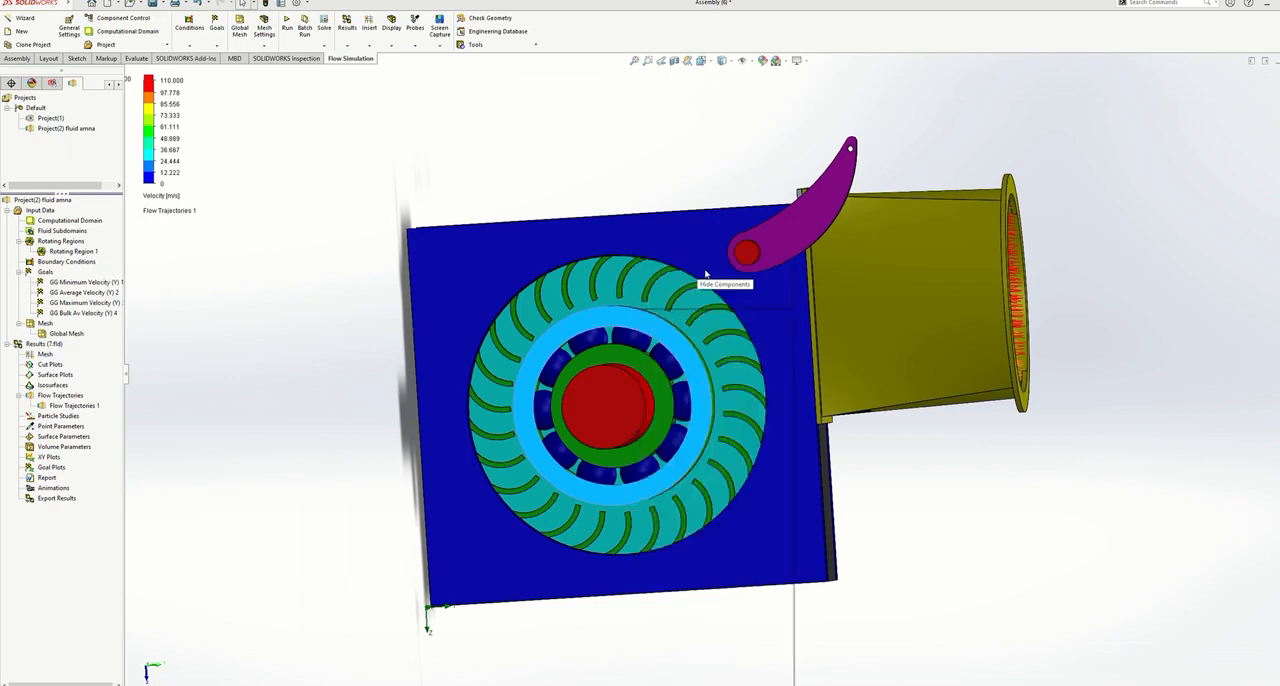
pyautogui.rightClick(670, 343)
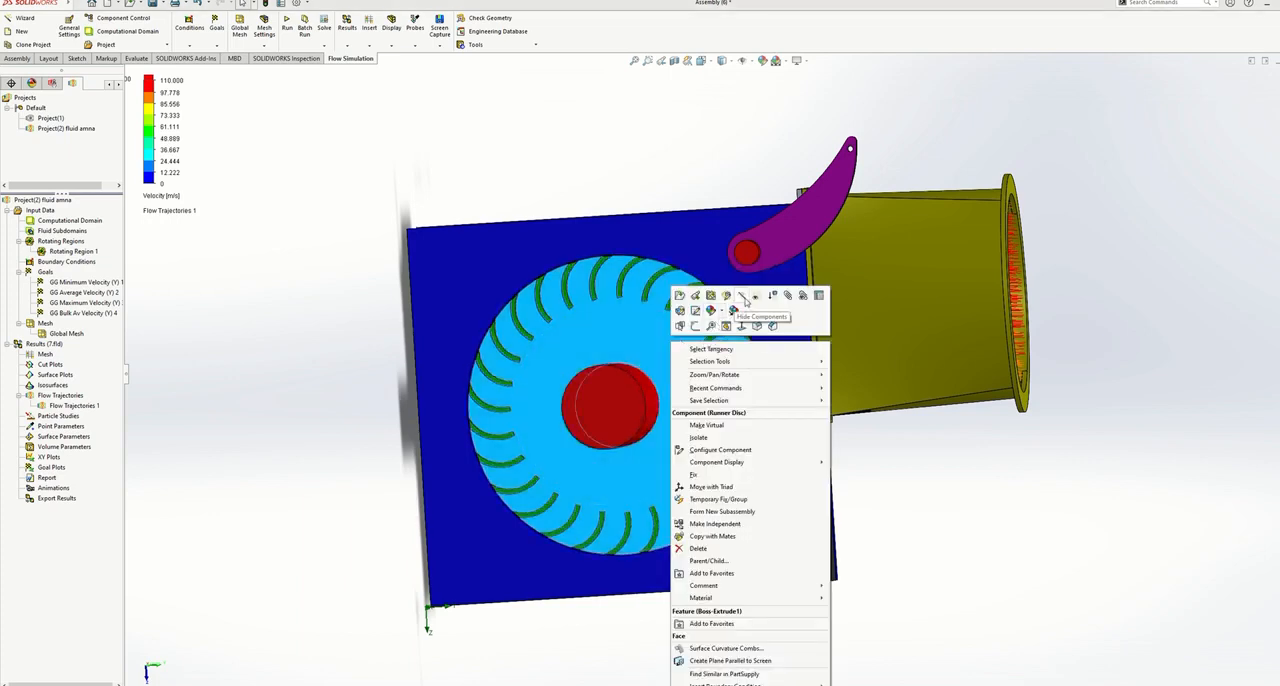
pyautogui.click(730, 300)
pyautogui.rightClick(487, 273)
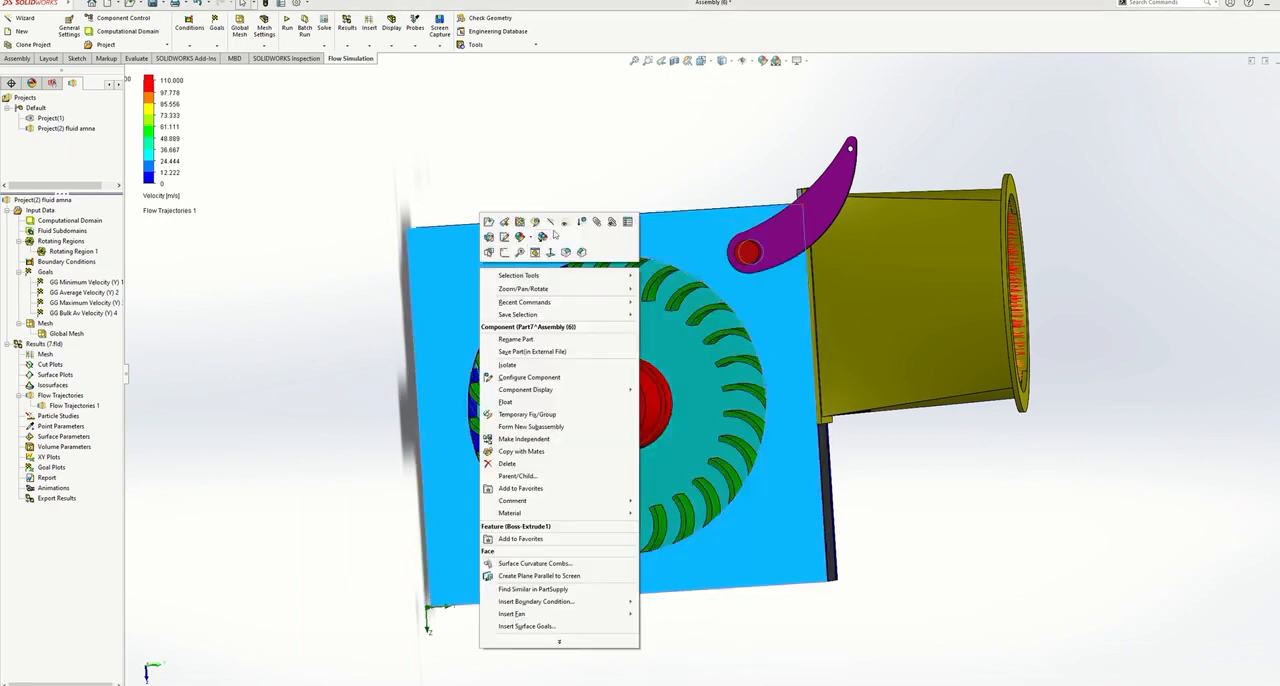
pyautogui.click(547, 231)
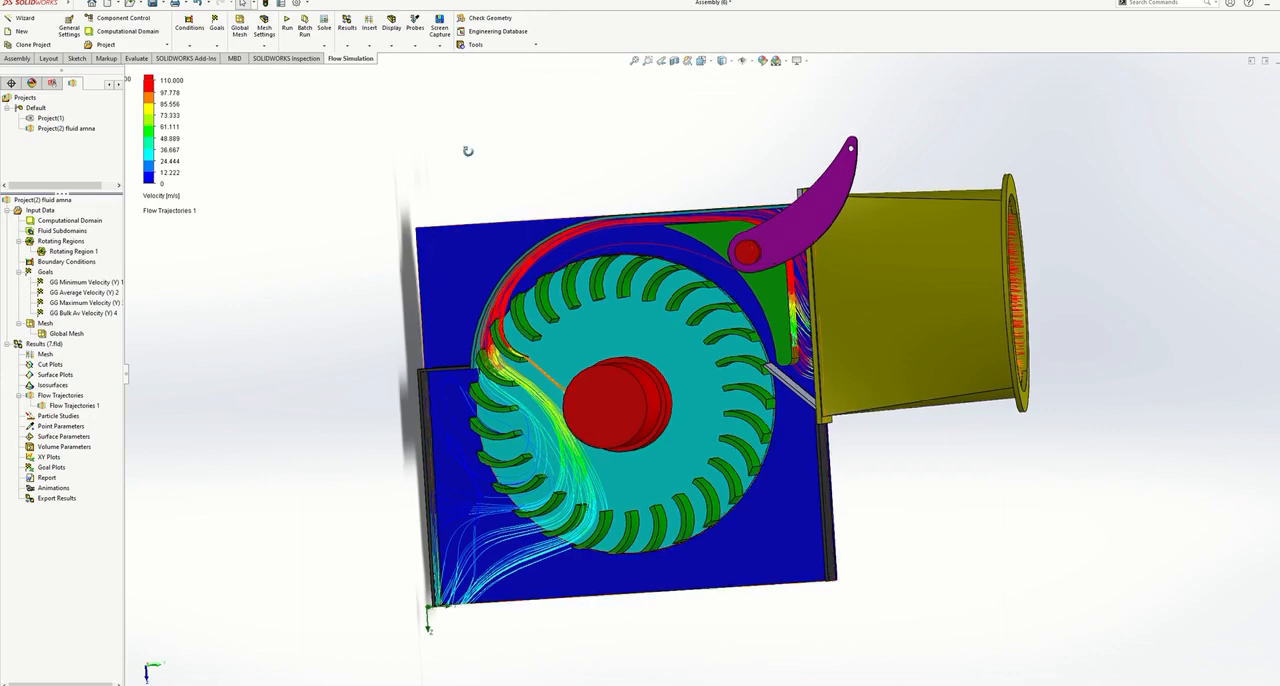
# - Colour the flow trajectories by pressure
pyautogui.moveTo(466, 149)
pyautogui.mouseDown(button='middle')
pyautogui.moveTo(497, 131)
pyautogui.moveTo(451, 160)
pyautogui.moveTo(466, 157)
pyautogui.mouseUp(button='middle')
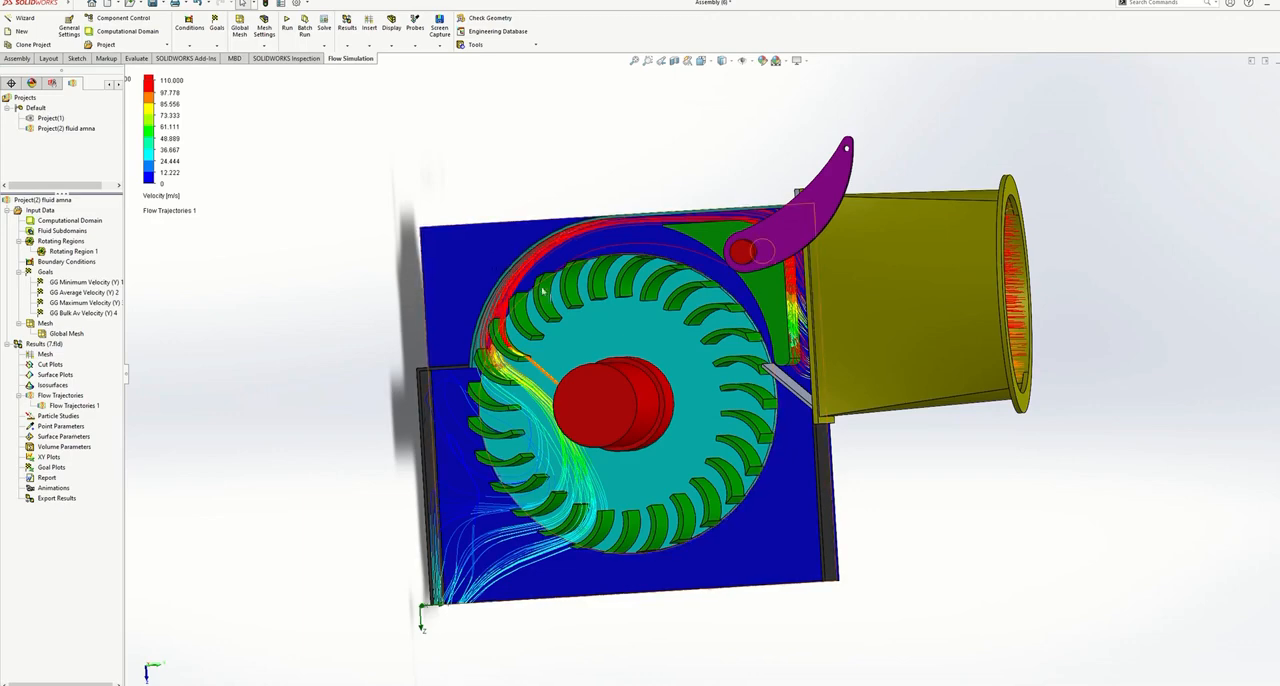
pyautogui.moveTo(446, 184)
pyautogui.mouseDown(button='middle')
pyautogui.moveTo(498, 160)
pyautogui.moveTo(460, 182)
pyautogui.mouseUp(button='middle')
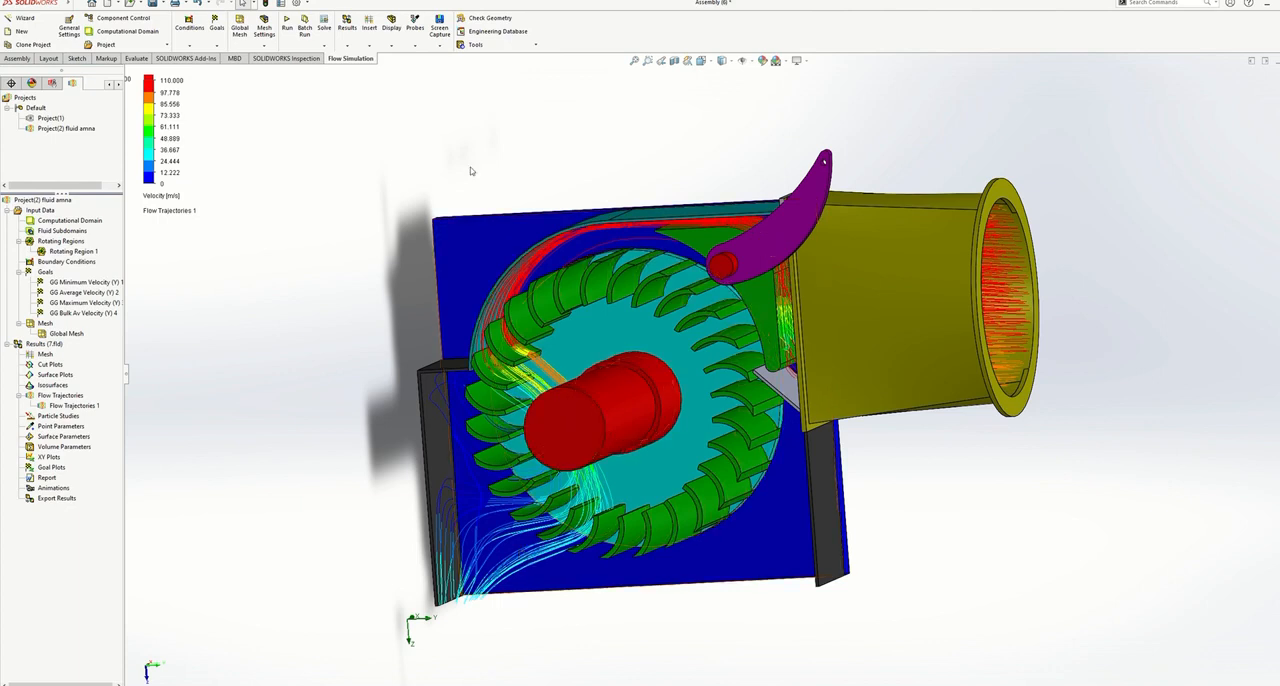
pyautogui.click(175, 198)
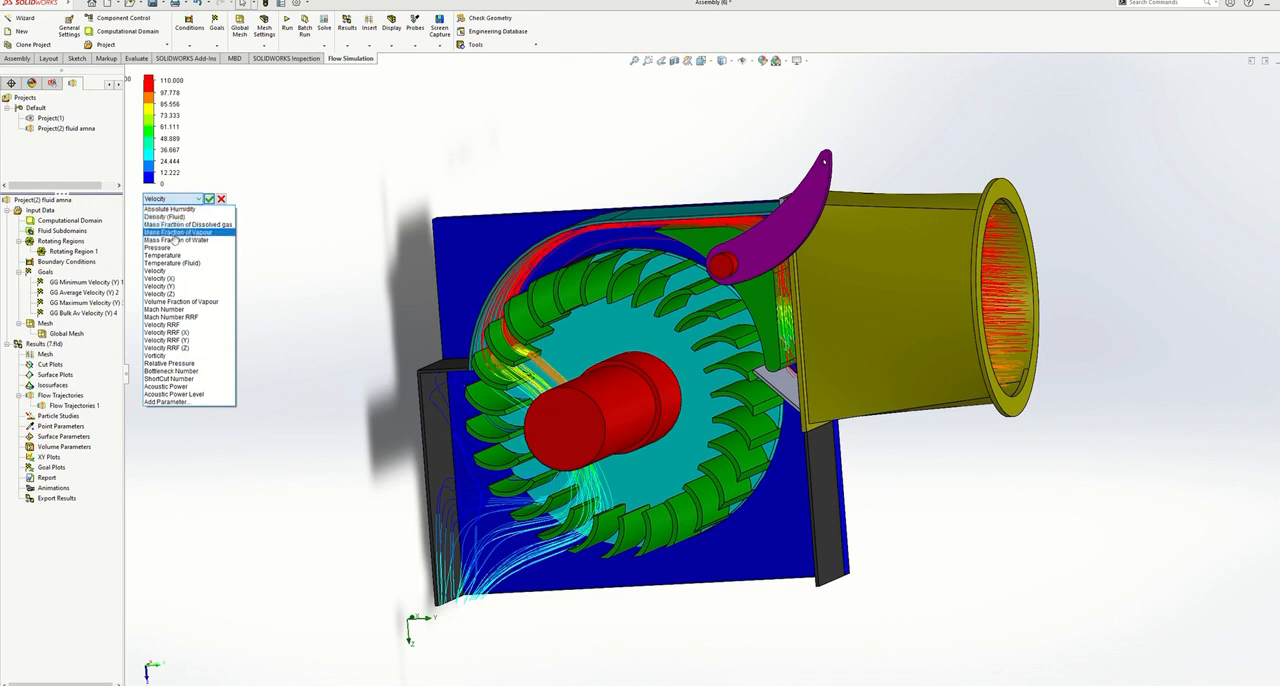
pyautogui.click(168, 248)
pyautogui.click(209, 198)
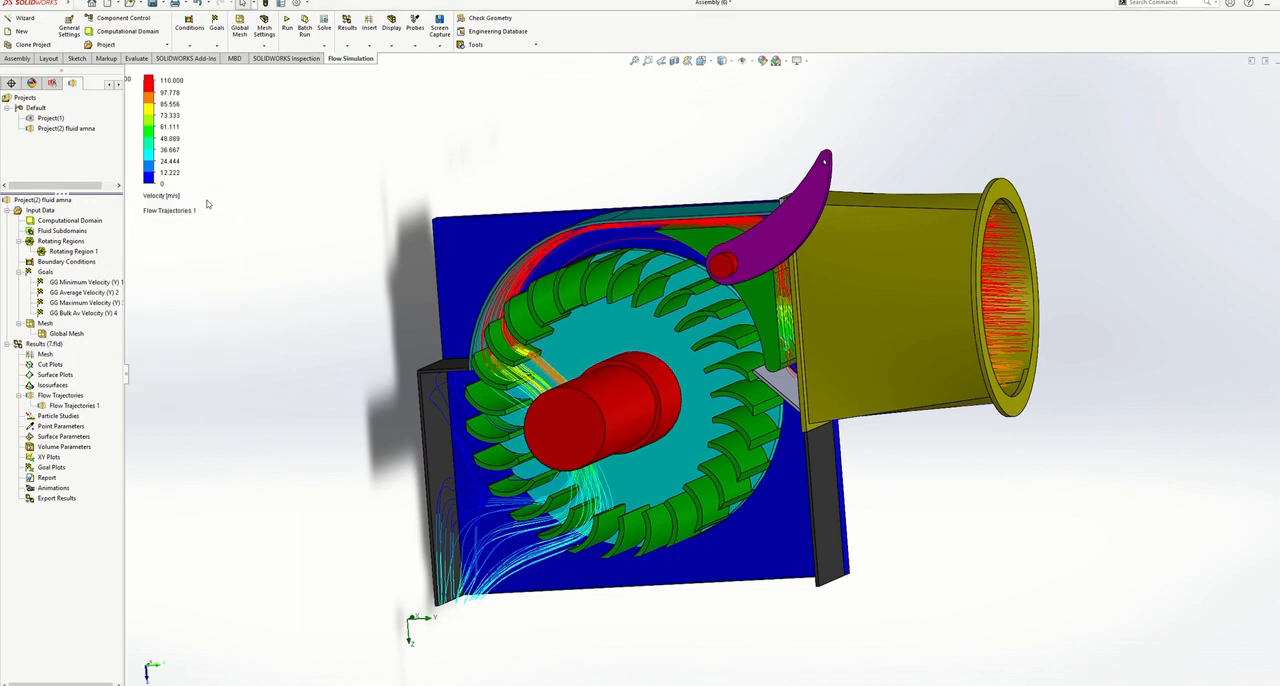
pyautogui.moveTo(240, 271)
pyautogui.mouseDown(button='middle')
pyautogui.moveTo(251, 229)
pyautogui.moveTo(274, 220)
pyautogui.moveTo(285, 241)
pyautogui.moveTo(223, 251)
pyautogui.moveTo(214, 274)
pyautogui.moveTo(226, 286)
pyautogui.moveTo(244, 275)
pyautogui.mouseUp(button='middle')
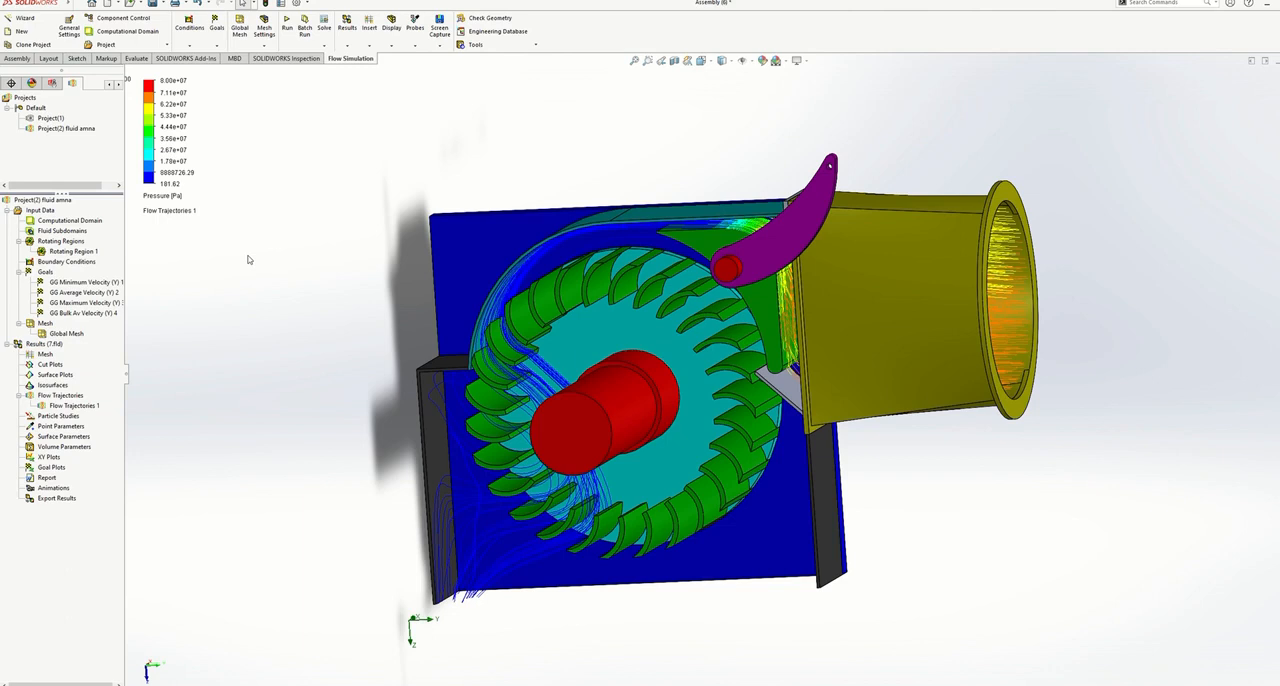
# - Set the flow trajectories' colouring back to velocity
pyautogui.click(166, 205)
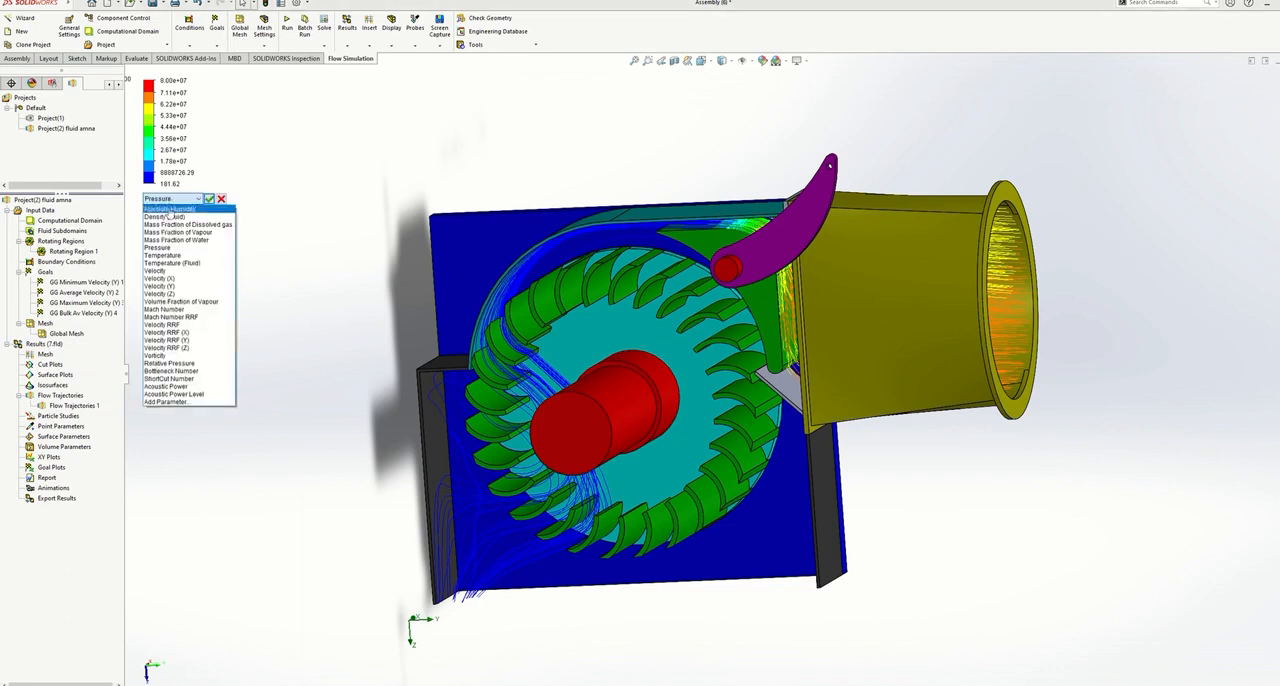
pyautogui.click(166, 270)
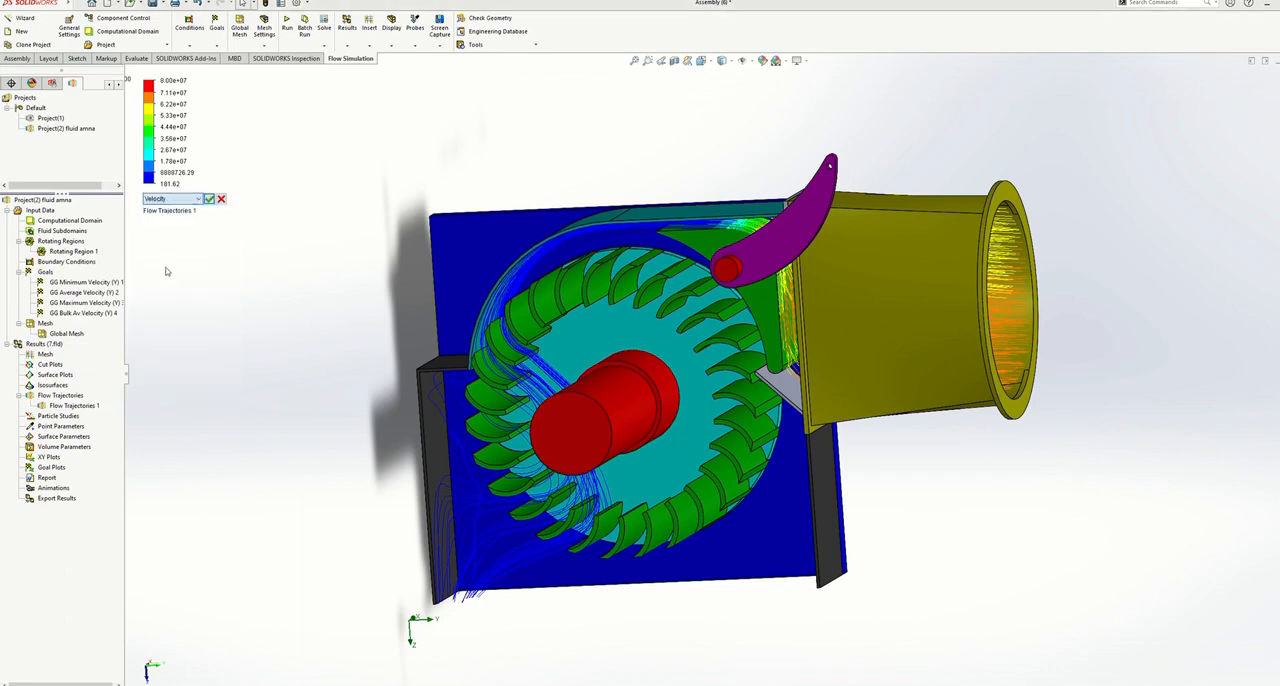
pyautogui.click(209, 199)
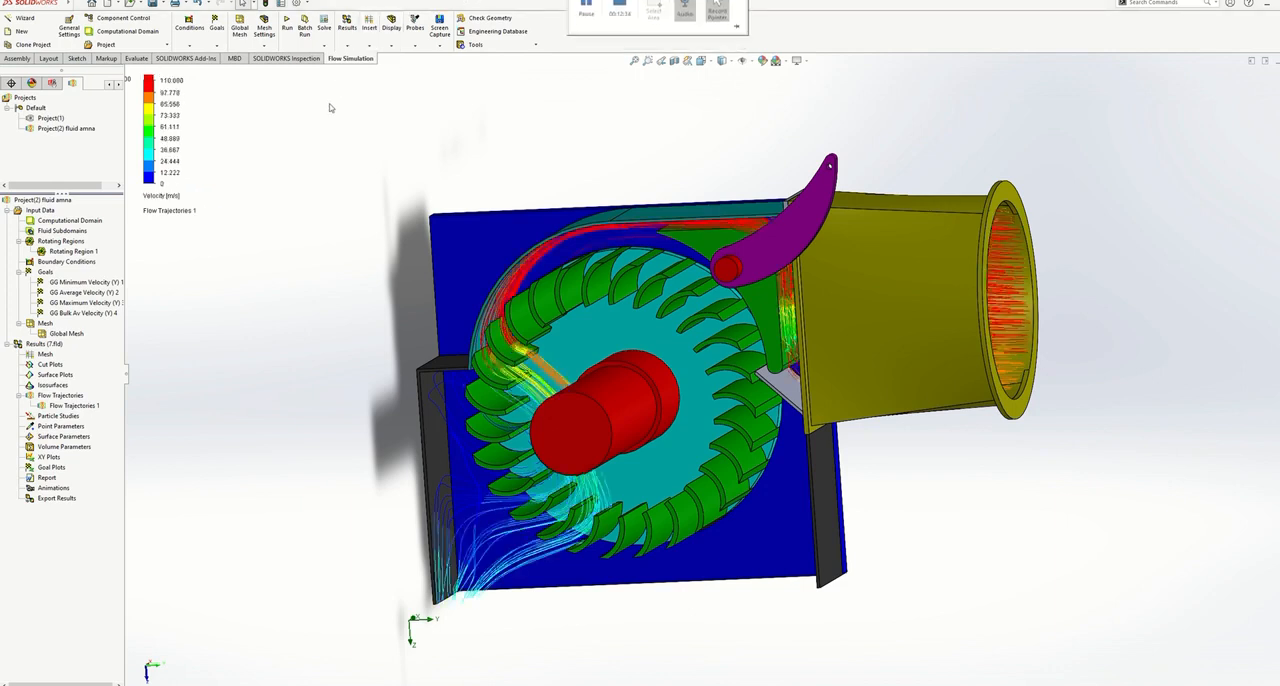
# - Rotate the guide vane and its purple lever counterclockwise to a different opening position
pyautogui.scroll(-2, 701, 196)
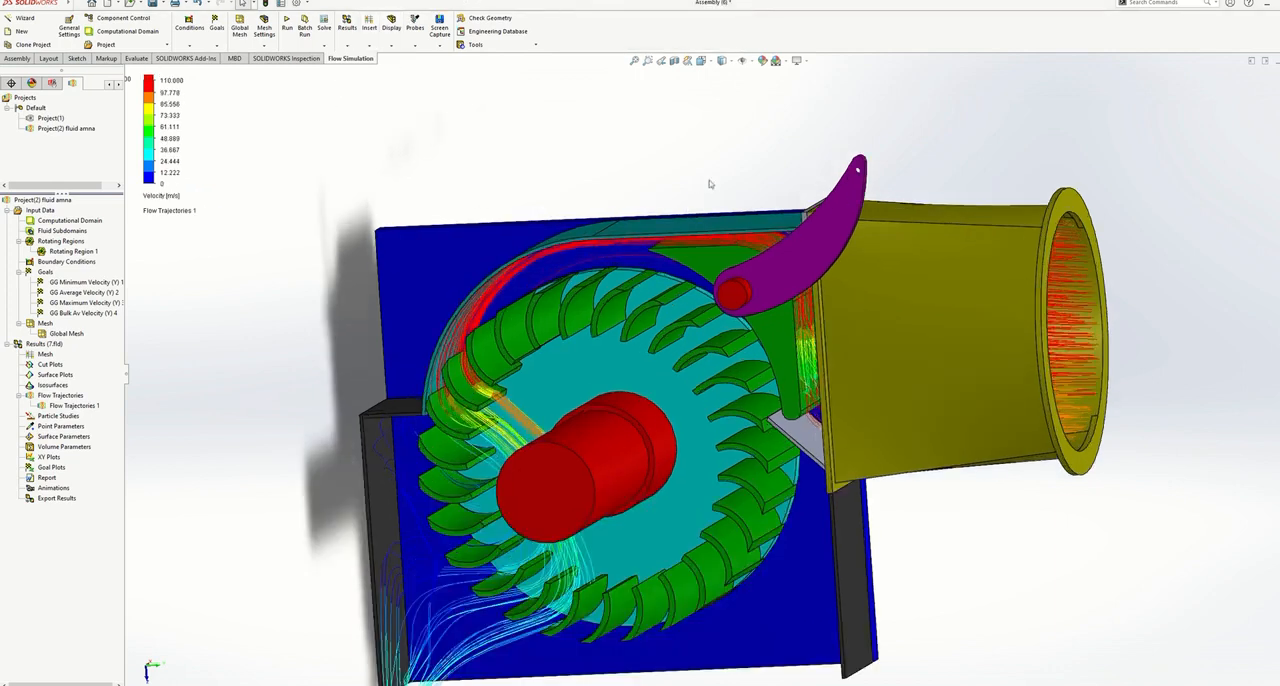
pyautogui.moveTo(711, 175); pyautogui.dragTo(745, 144, button='middle')
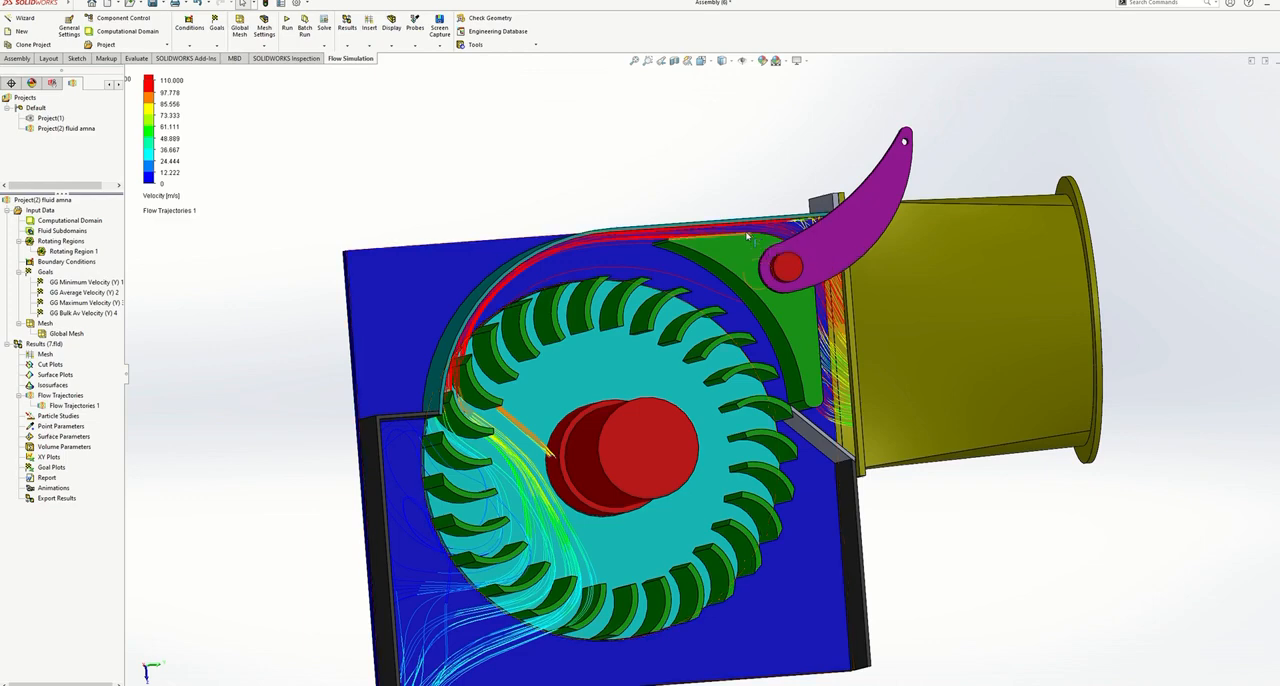
pyautogui.moveTo(749, 237); pyautogui.dragTo(744, 321)
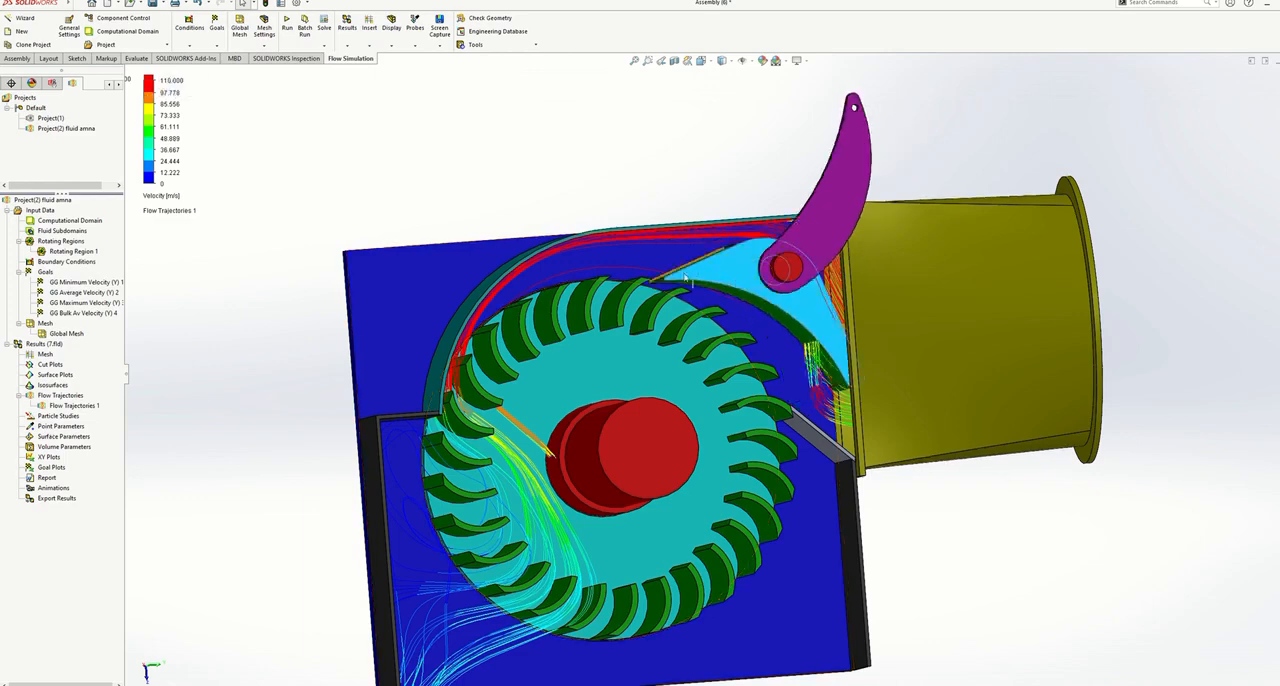
pyautogui.moveTo(672, 281)
pyautogui.mouseDown(button='middle')
pyautogui.moveTo(637, 284)
pyautogui.moveTo(677, 286)
pyautogui.mouseUp(button='middle')
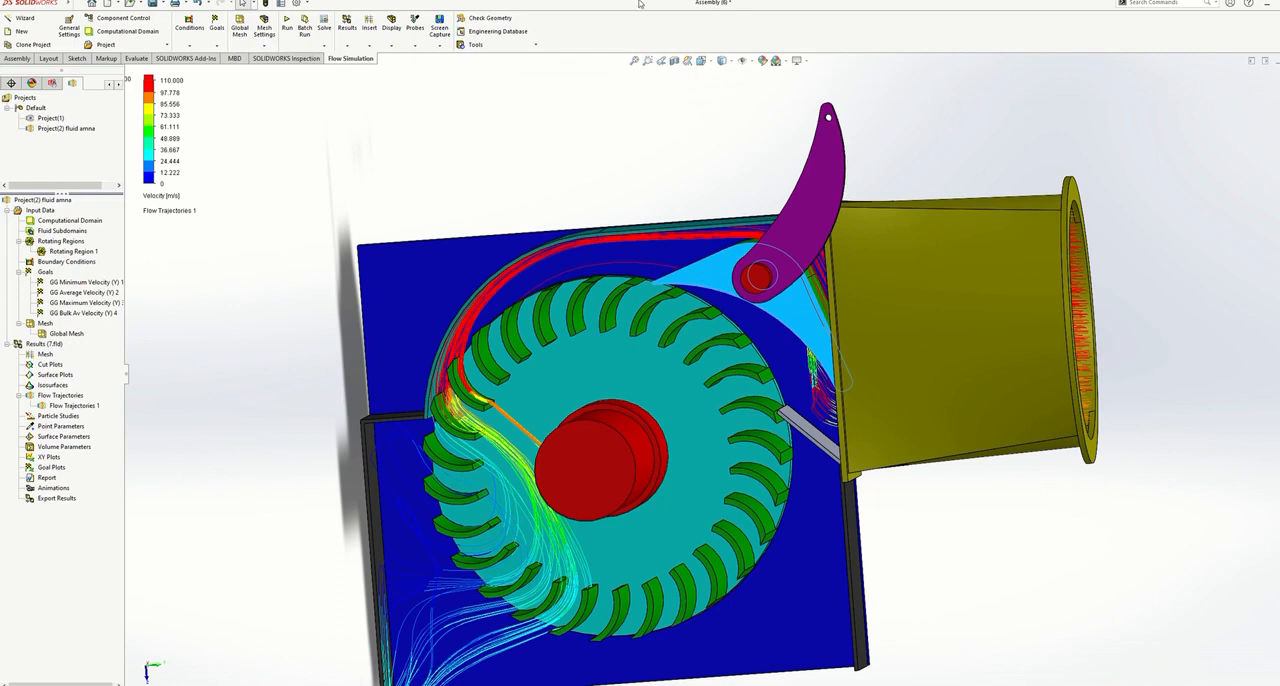
# - Rerun the Project(2) calculation, keeping the computational domain but resetting the mesh settings, and close the finished solver window
pyautogui.rightClick(66, 128)
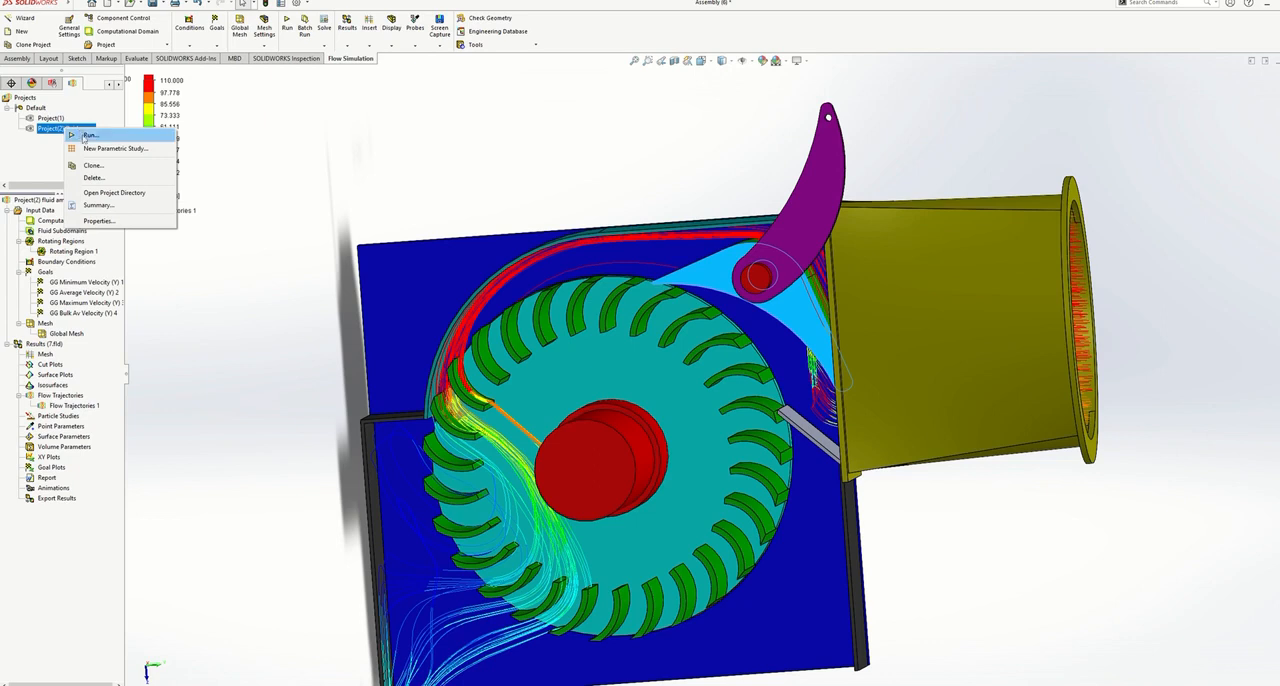
pyautogui.click(88, 134)
pyautogui.click(749, 302)
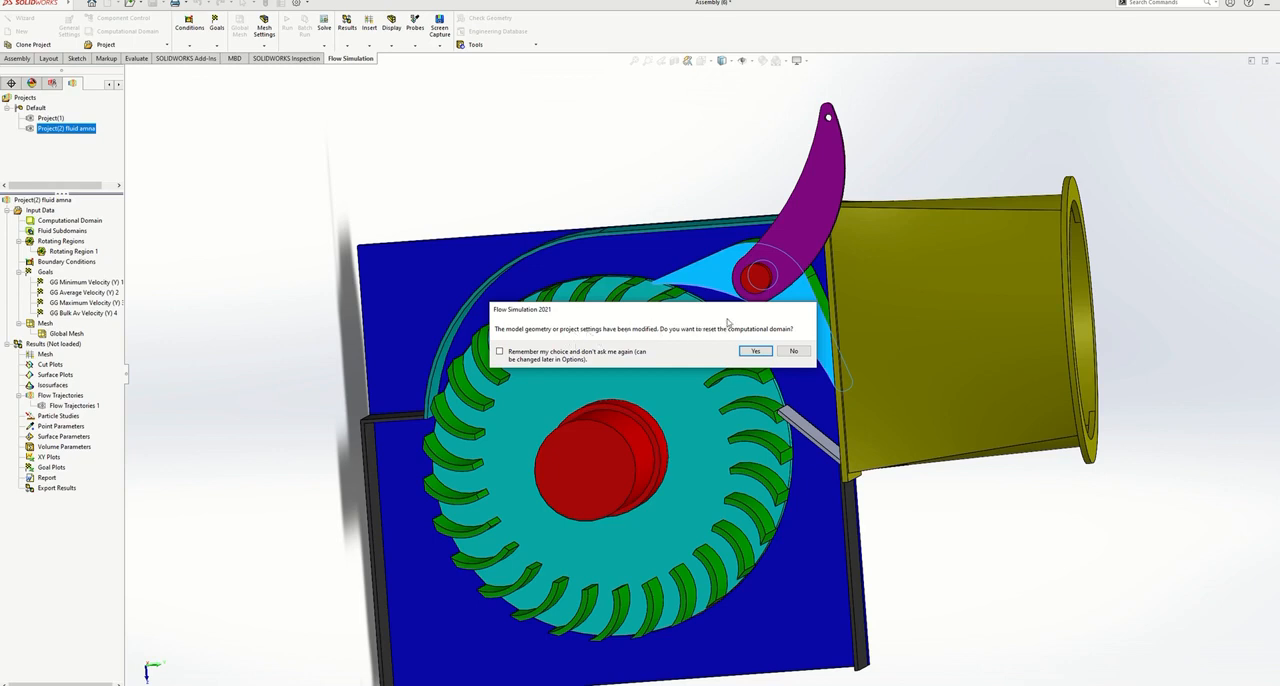
pyautogui.click(794, 350)
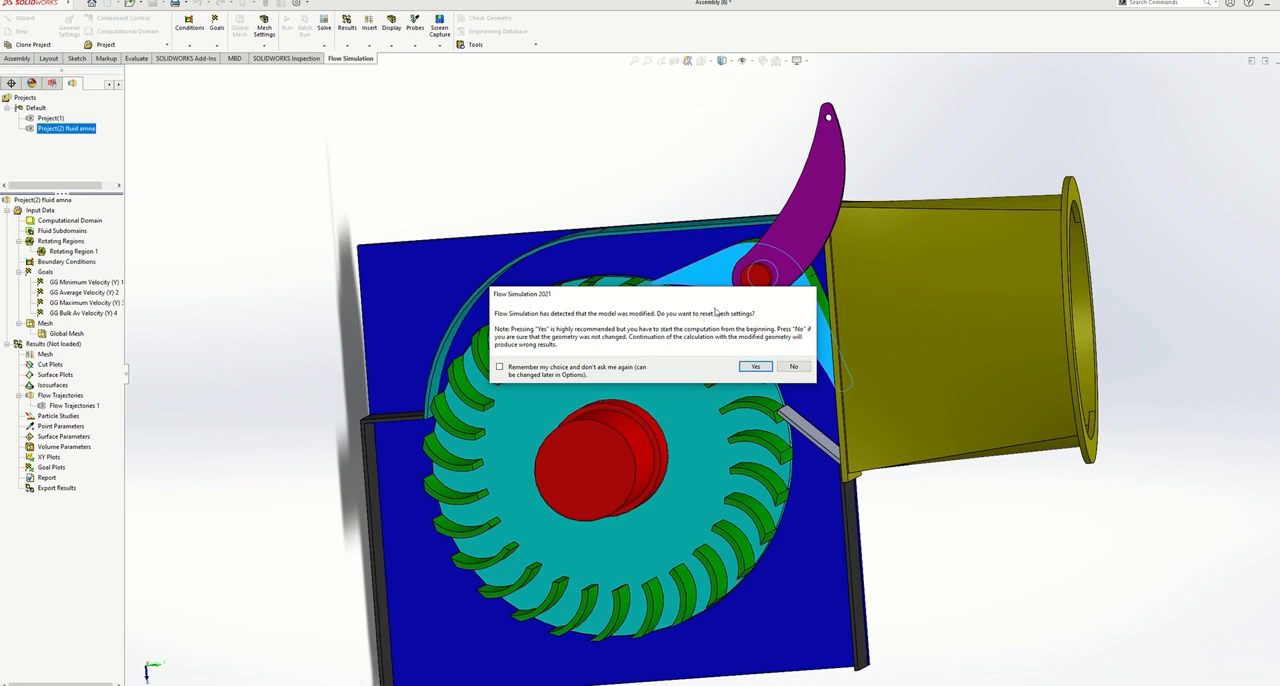
pyautogui.click(754, 367)
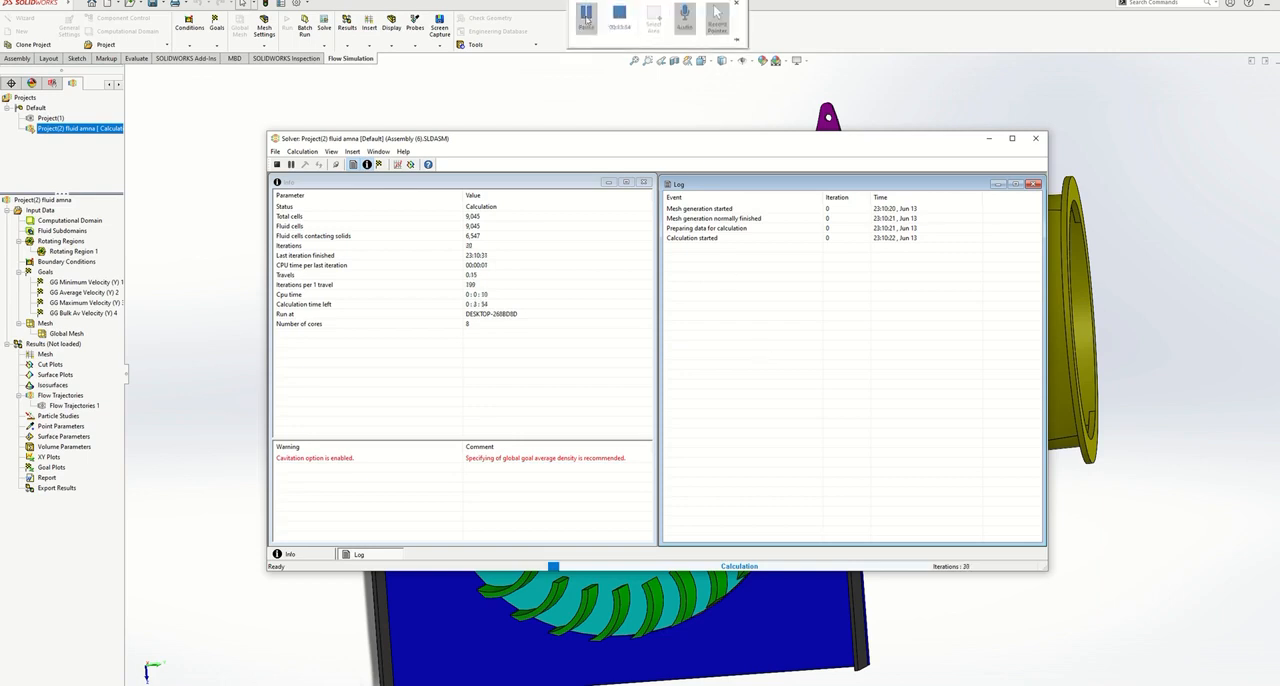
pyautogui.click(584, 14)
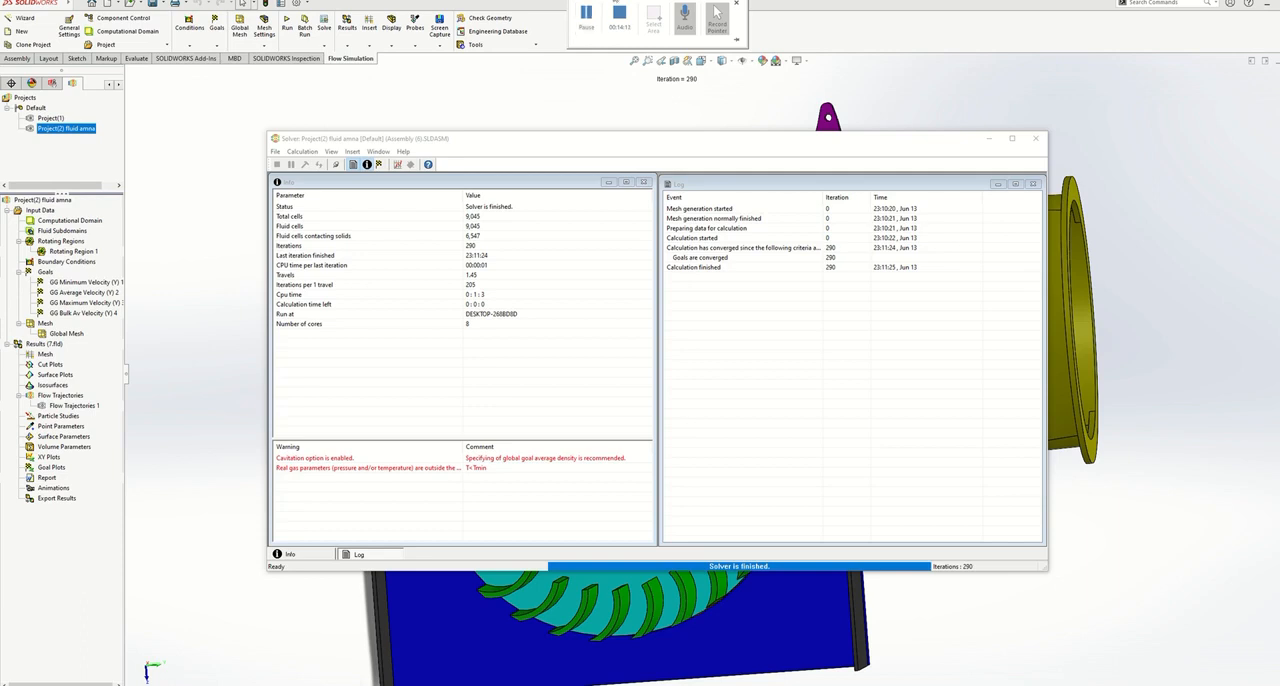
pyautogui.click(1037, 140)
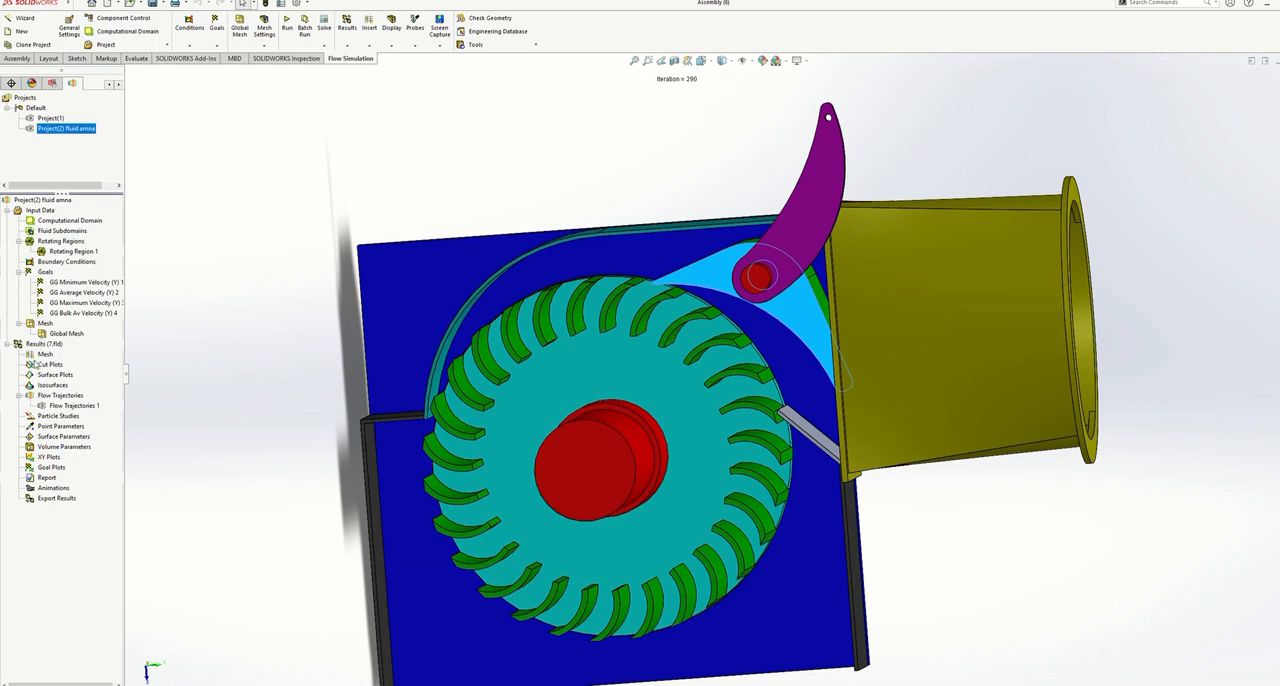
# - Show all flow trajectories for the rerun calculation and examine the flow around the guide vane and runner
pyautogui.rightClick(44, 397)
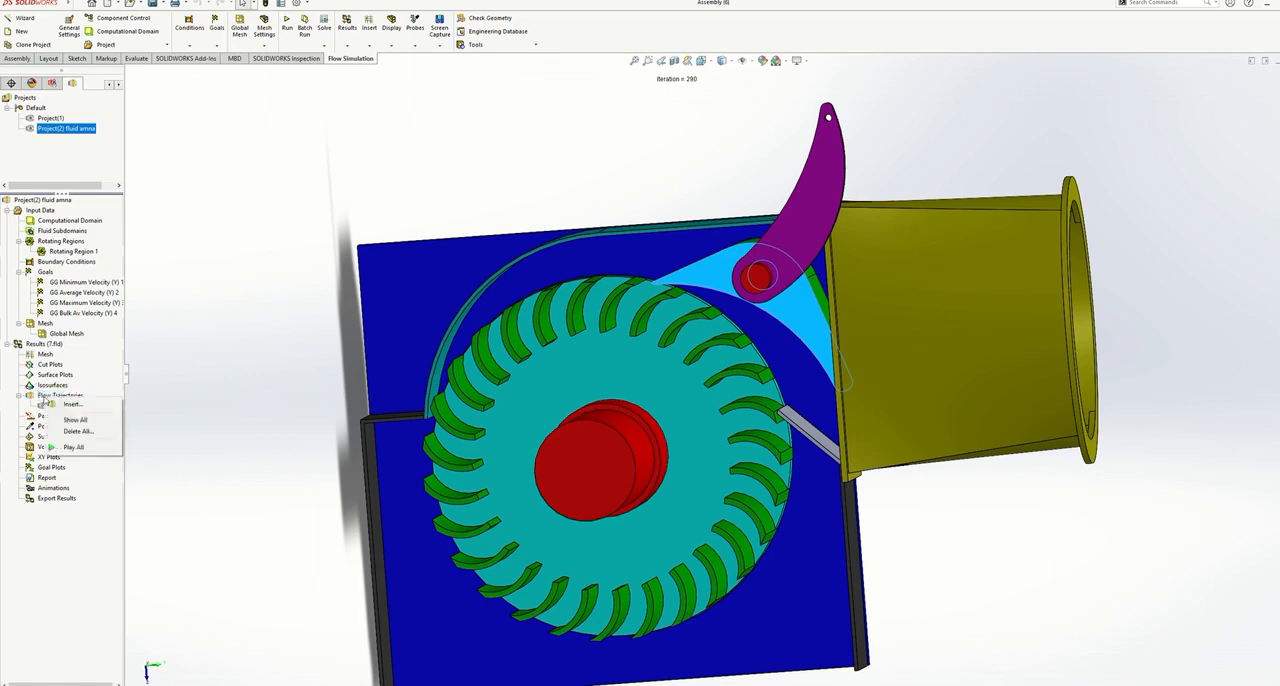
pyautogui.click(75, 419)
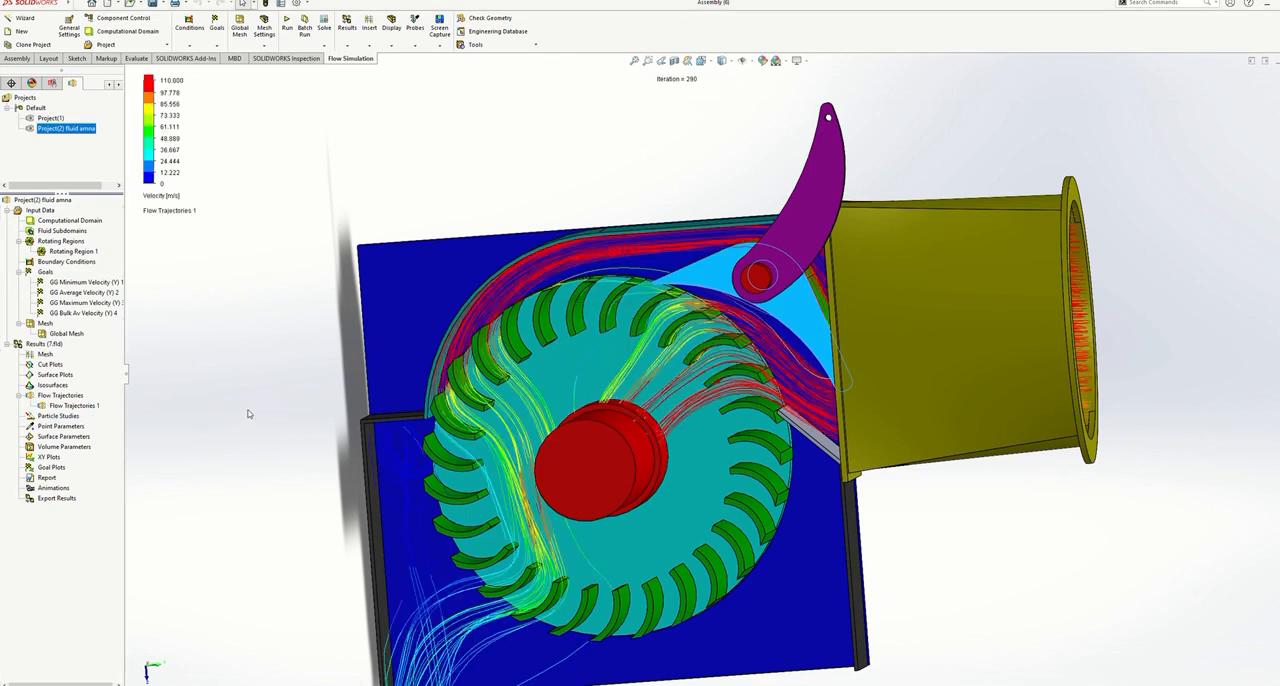
pyautogui.scroll(1, 246, 360)
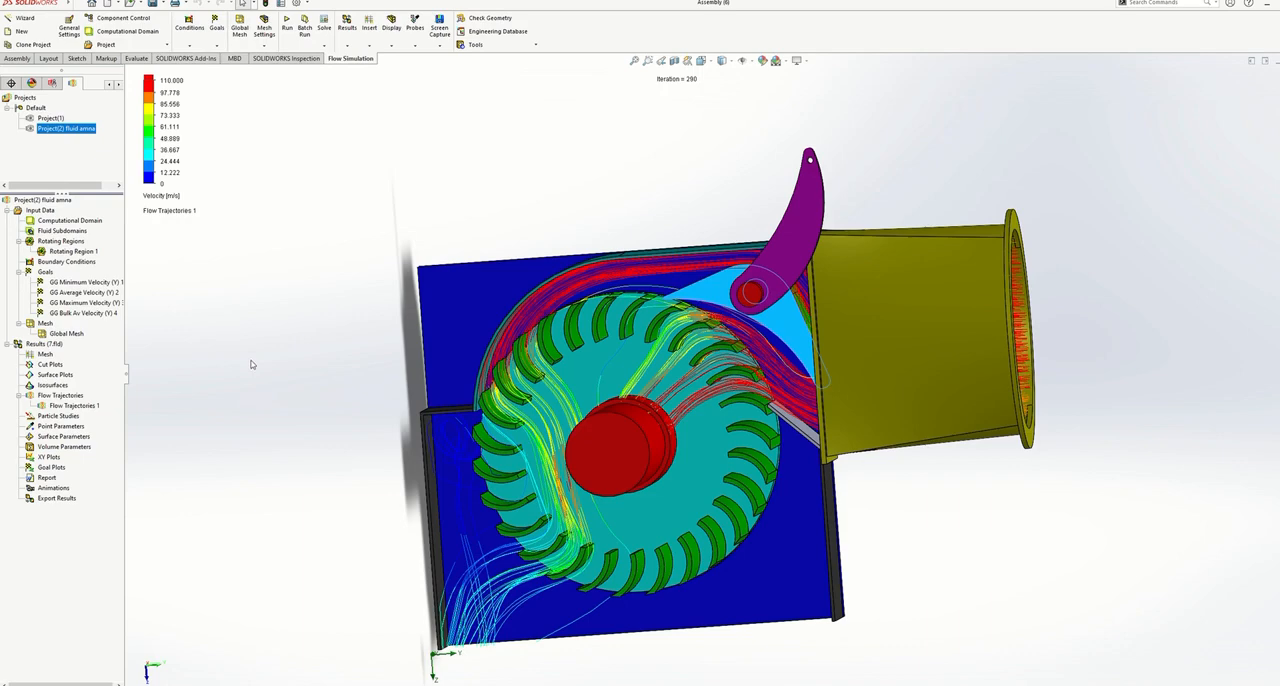
pyautogui.scroll(-3, 385, 287)
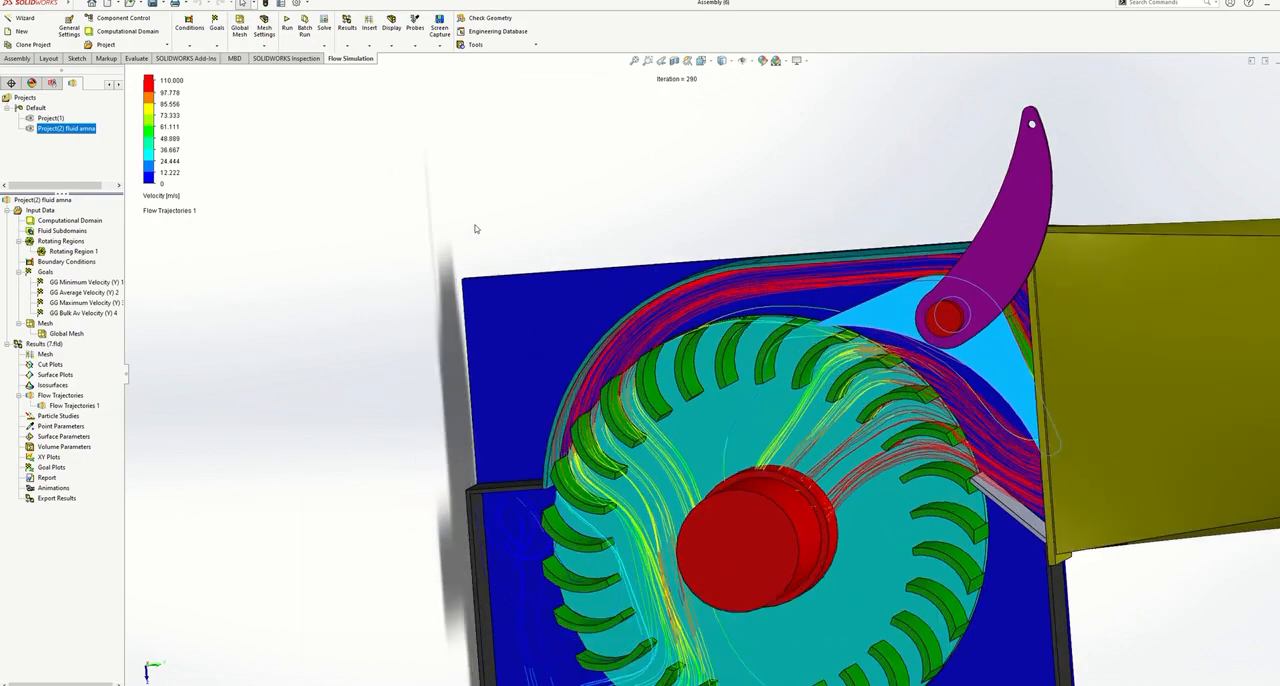
pyautogui.moveTo(465, 208)
pyautogui.mouseDown(button='middle')
pyautogui.moveTo(437, 194)
pyautogui.moveTo(474, 174)
pyautogui.moveTo(491, 197)
pyautogui.moveTo(437, 198)
pyautogui.moveTo(487, 208)
pyautogui.mouseUp(button='middle')
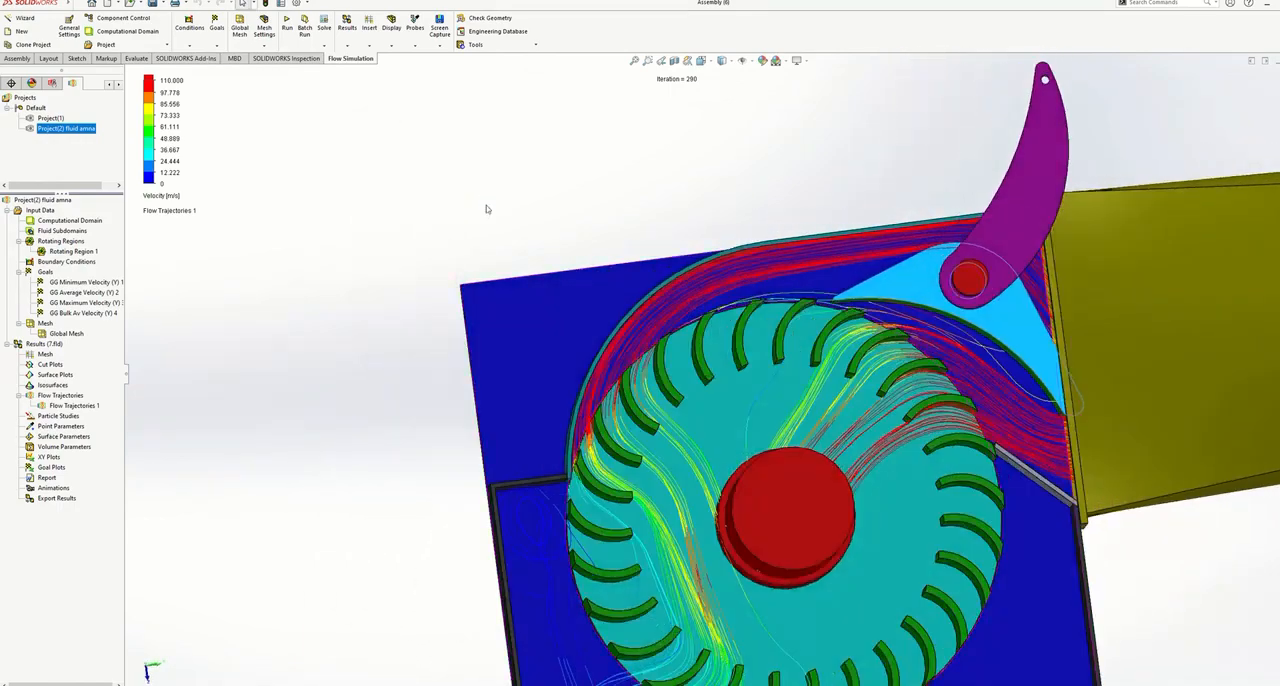
pyautogui.scroll(3, 488, 209)
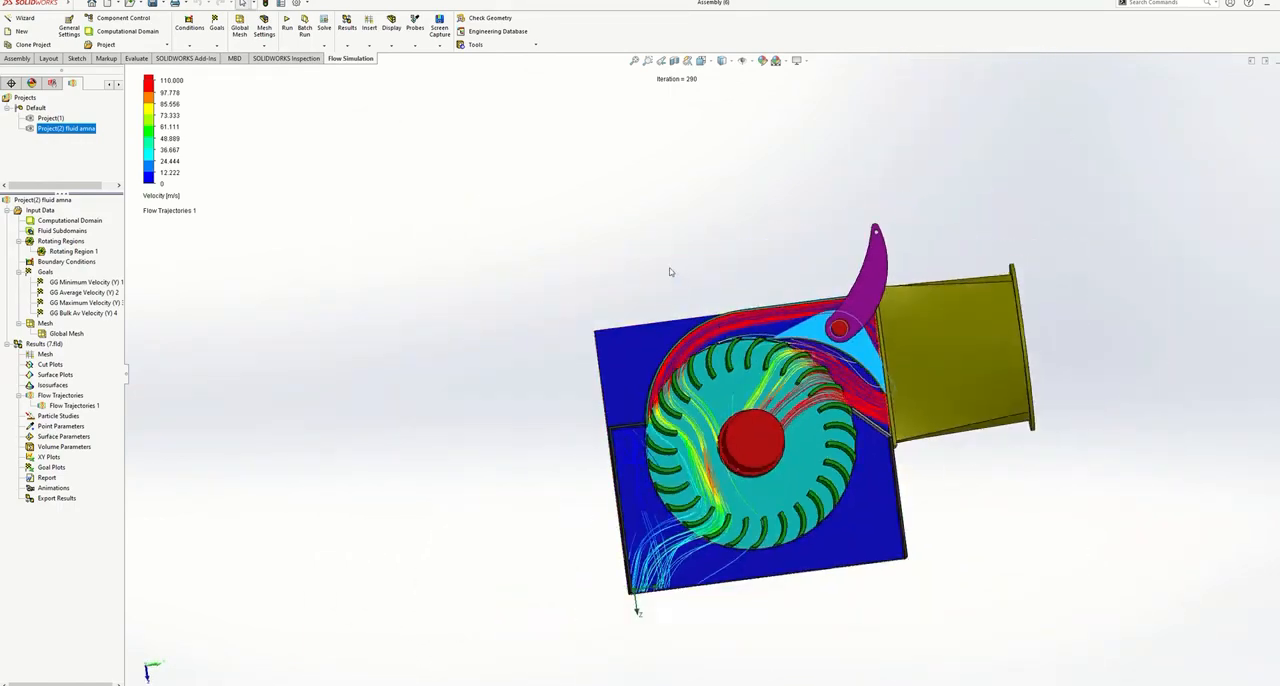
pyautogui.moveTo(672, 272); pyautogui.dragTo(674, 326, button='middle')
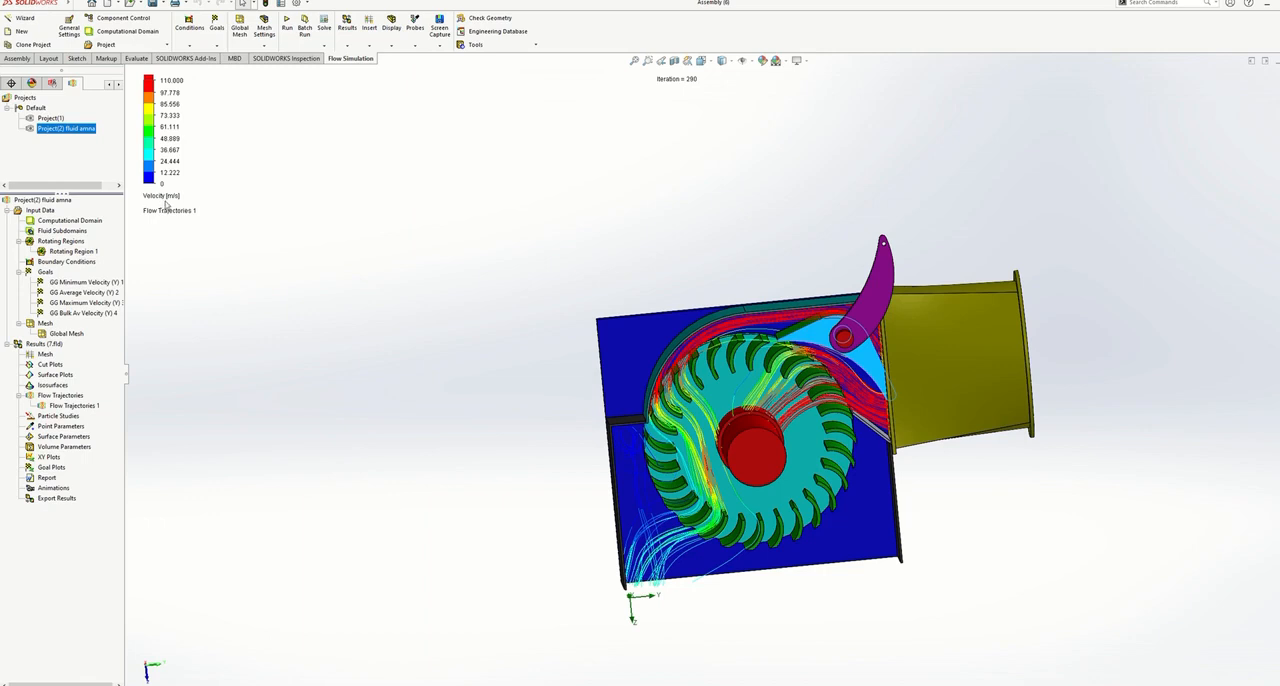
# - Switch the flow trajectories' displayed parameter from velocity to pressure and view the inlet pipe opening
pyautogui.click(166, 198)
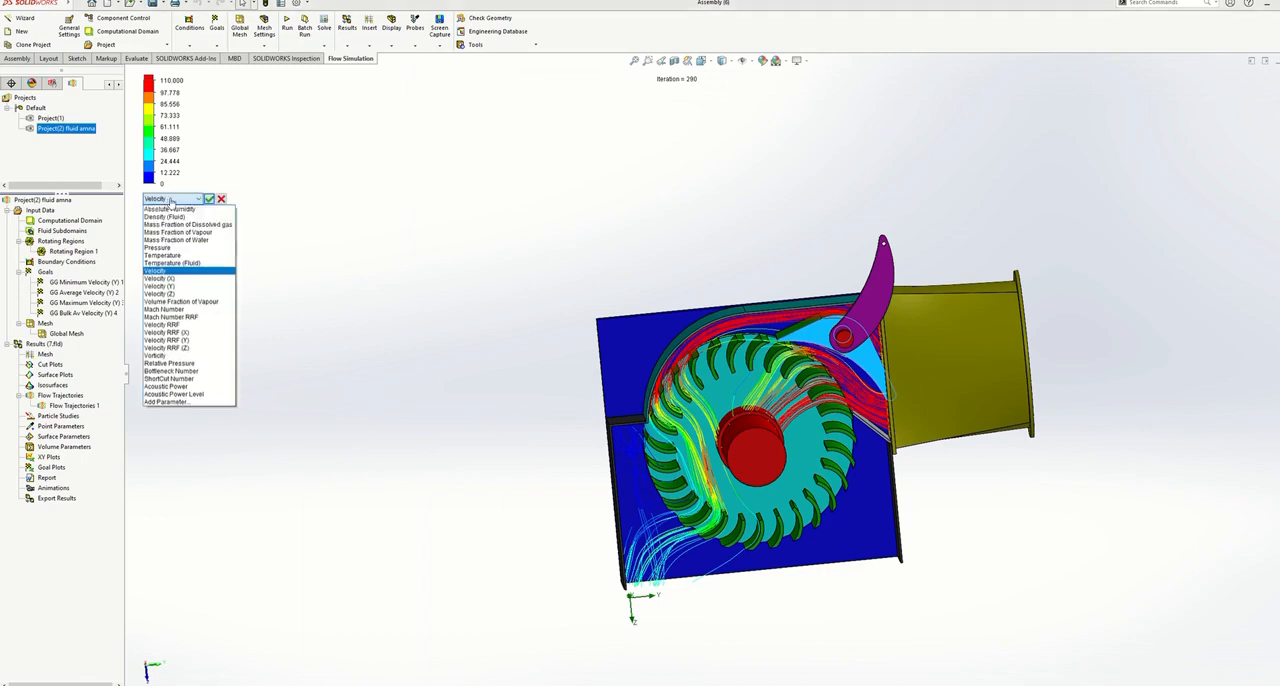
pyautogui.click(166, 248)
pyautogui.click(209, 199)
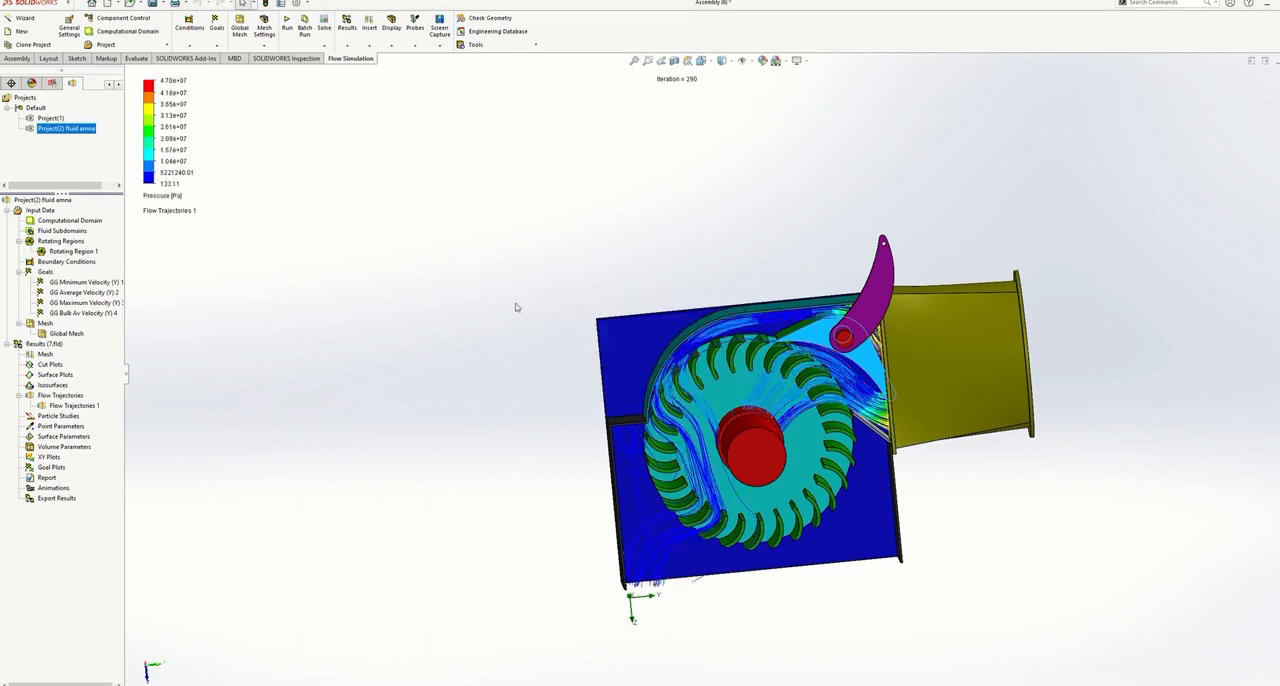
pyautogui.scroll(-2, 528, 295)
pyautogui.moveTo(528, 295); pyautogui.dragTo(503, 277, button='middle')
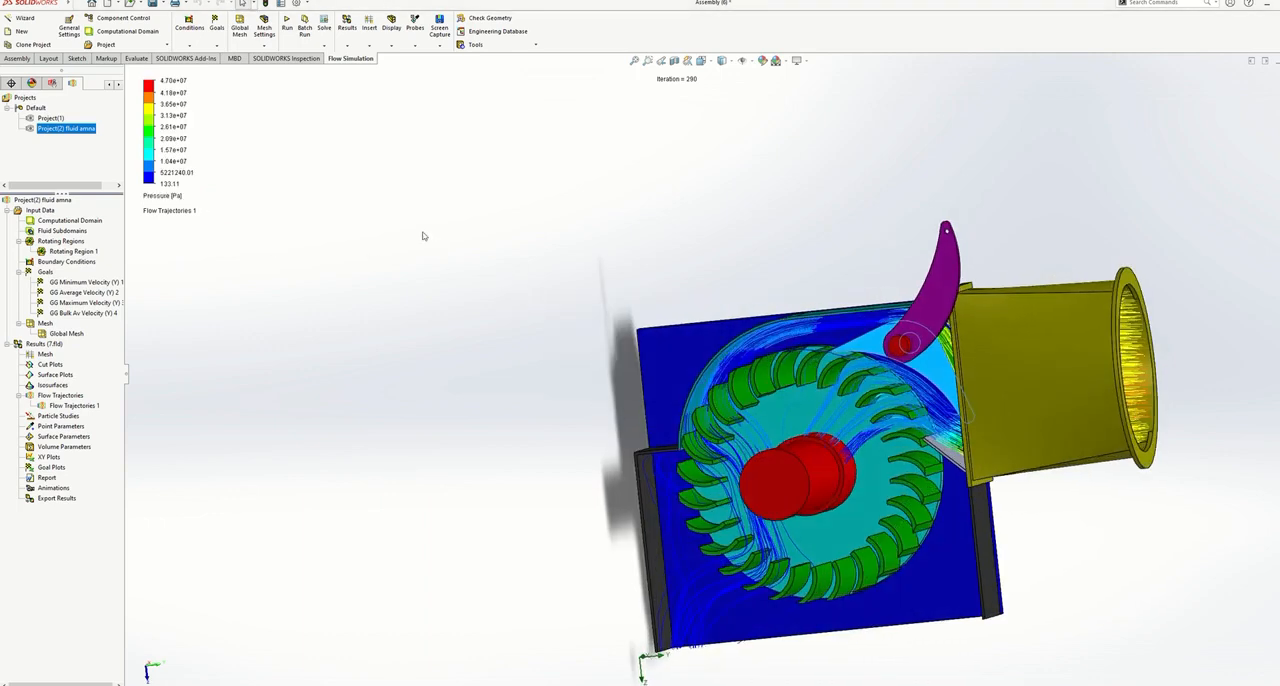
# - Switch the flow trajectories' displayed parameter back to velocity
pyautogui.click(168, 196)
pyautogui.click(182, 199)
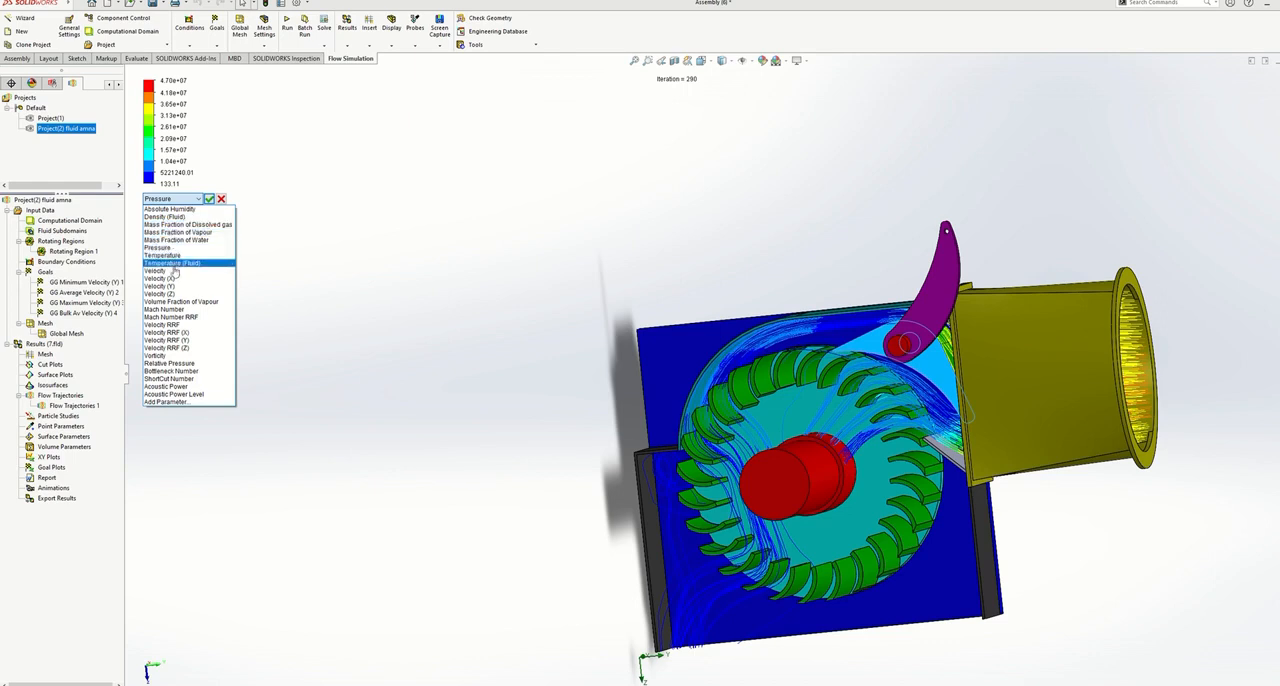
pyautogui.click(172, 271)
pyautogui.click(209, 199)
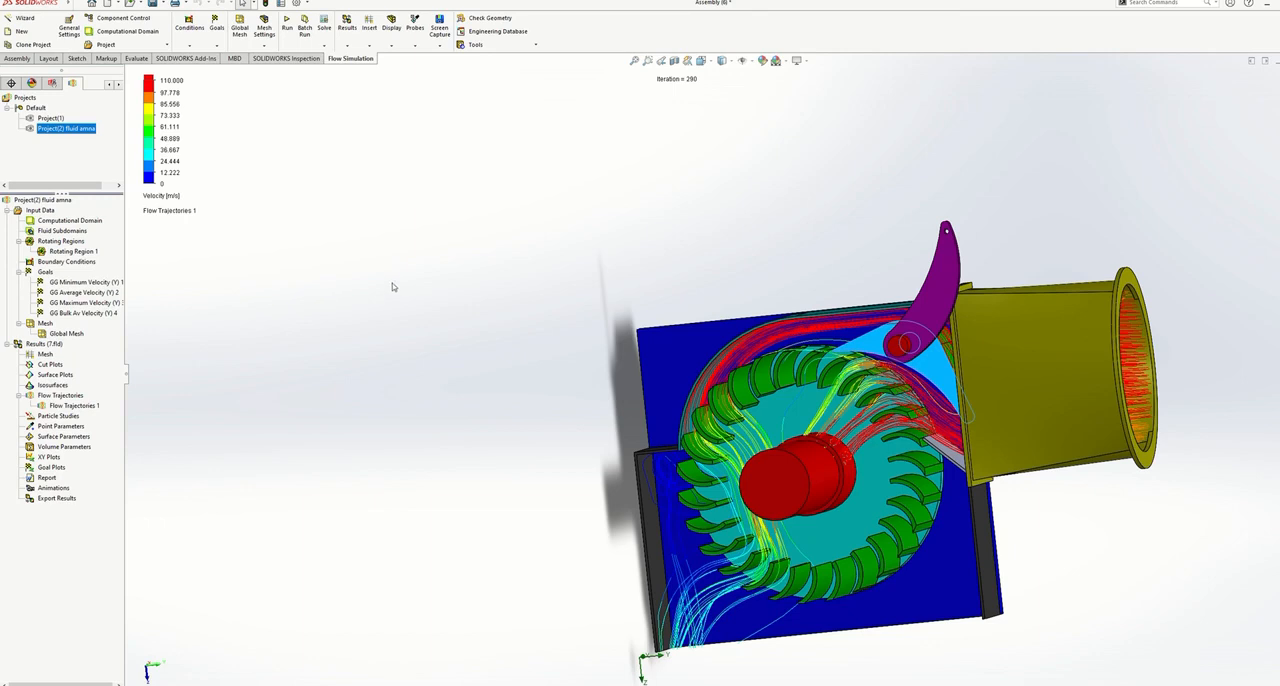
pyautogui.moveTo(392, 287); pyautogui.dragTo(391, 266, button='middle')
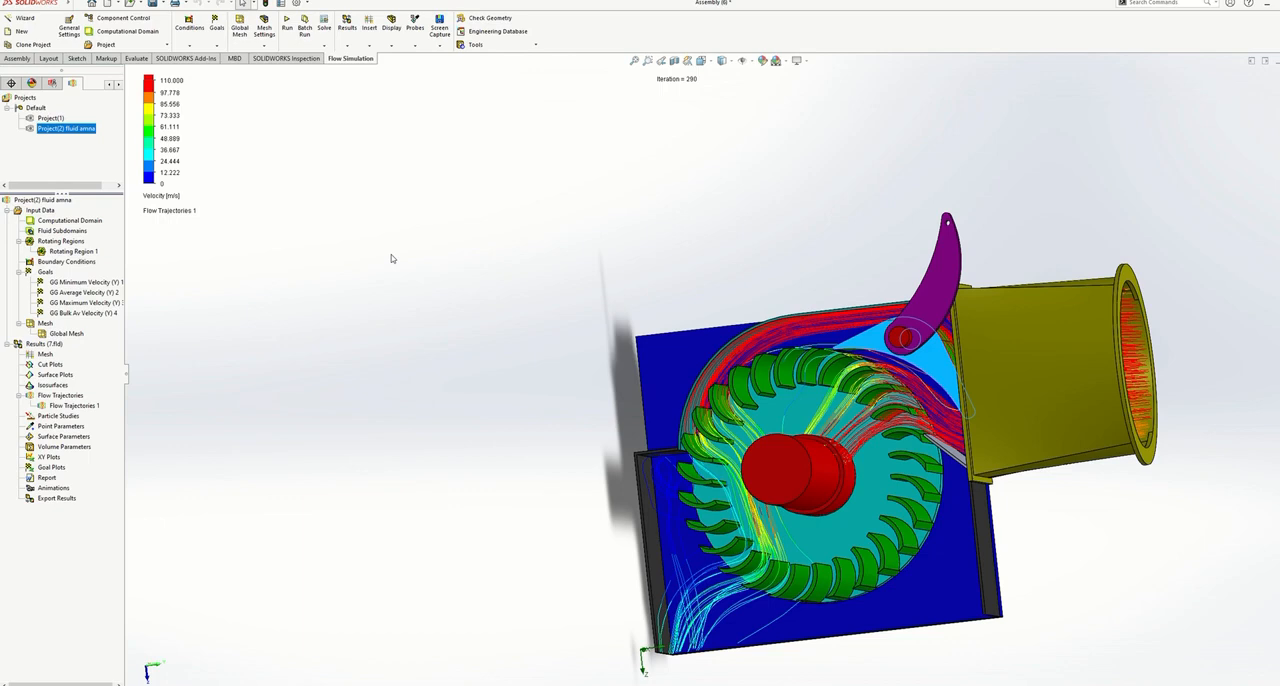
pyautogui.moveTo(650, 14)
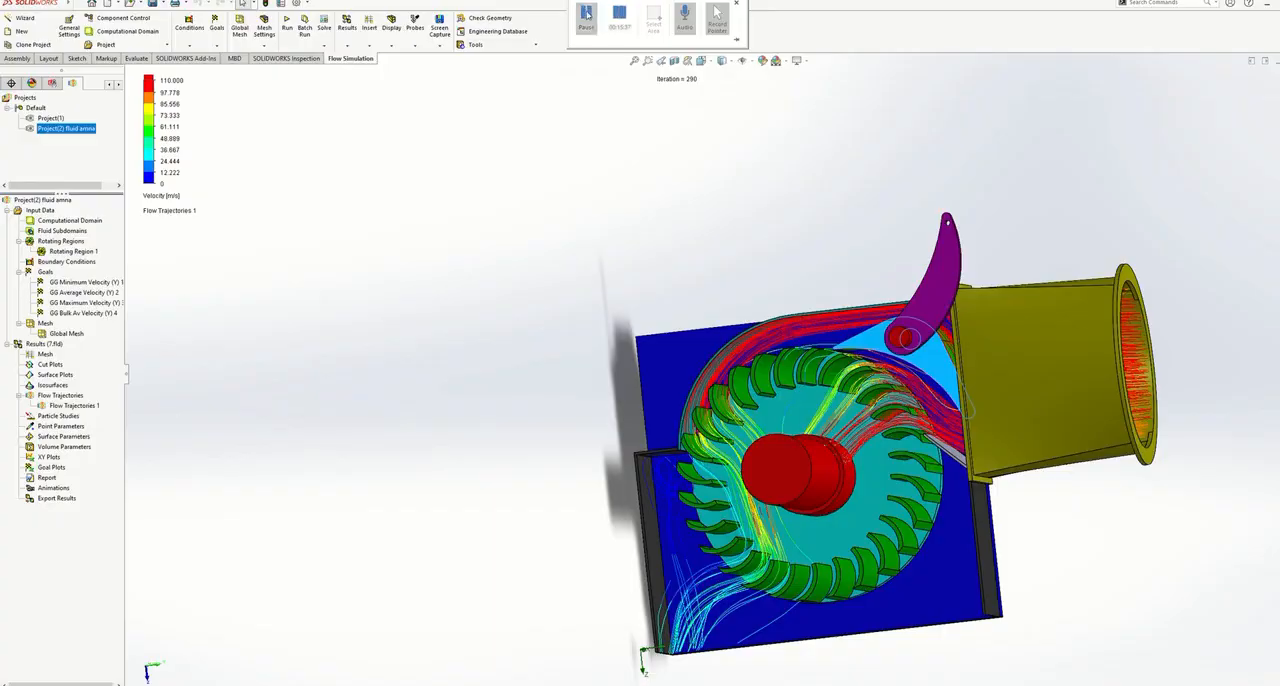
pyautogui.click(587, 13)
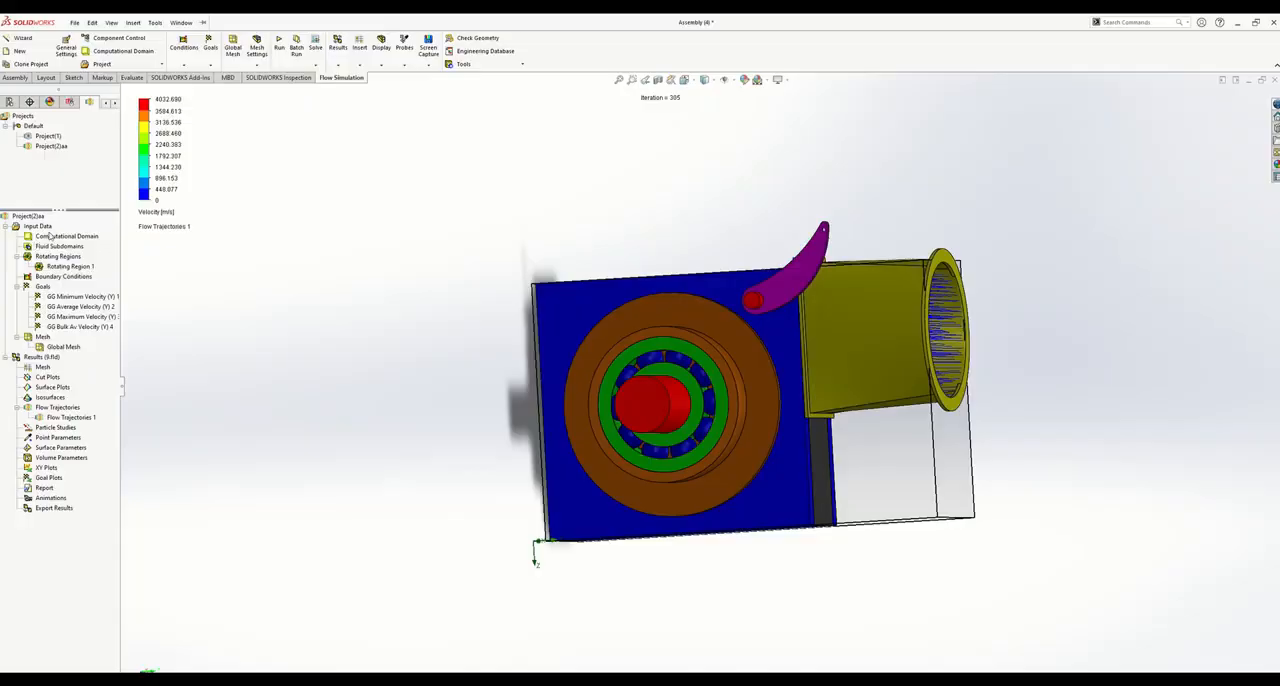
# - Hide the computational domain and the blue front cover plate of the turbine housing
pyautogui.rightClick(50, 236)
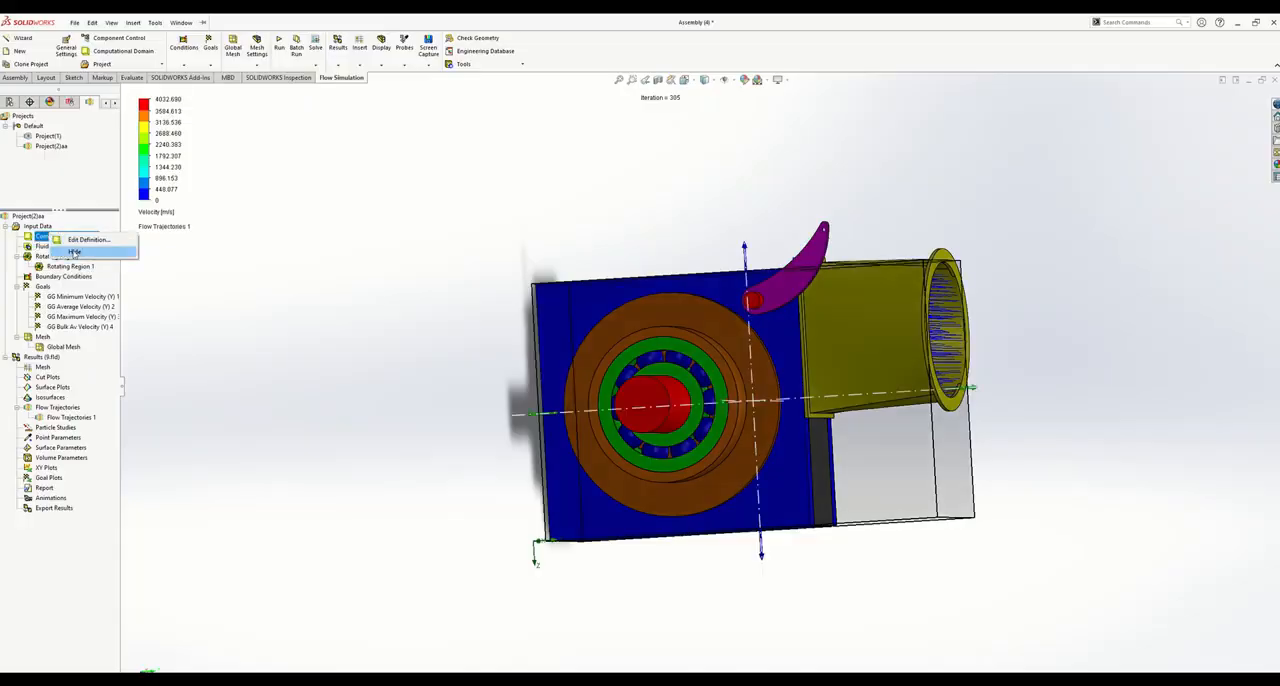
pyautogui.click(72, 251)
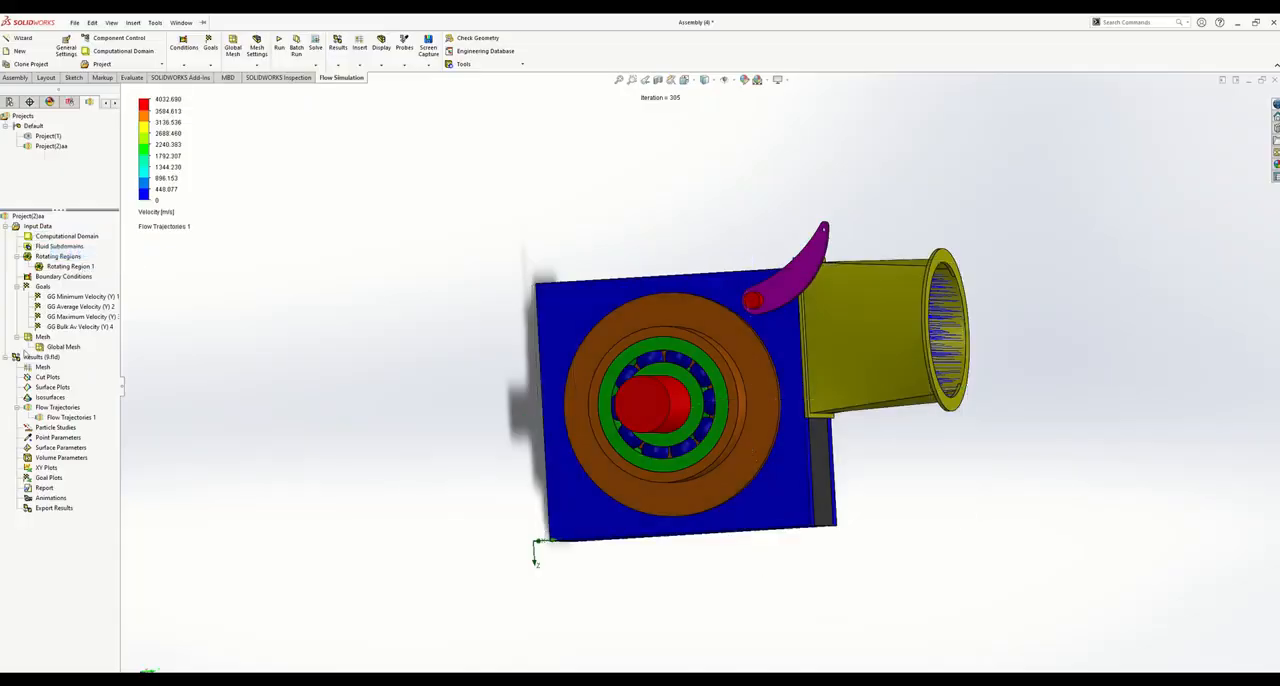
pyautogui.click(574, 306)
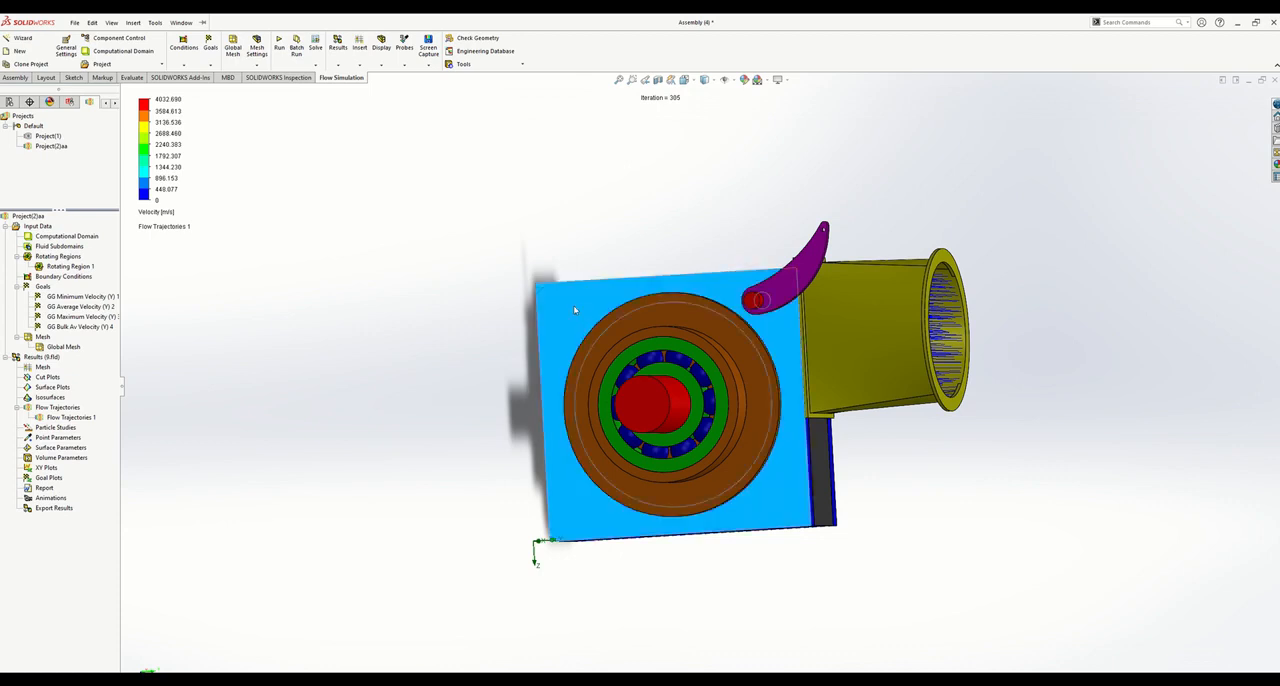
pyautogui.rightClick(574, 306)
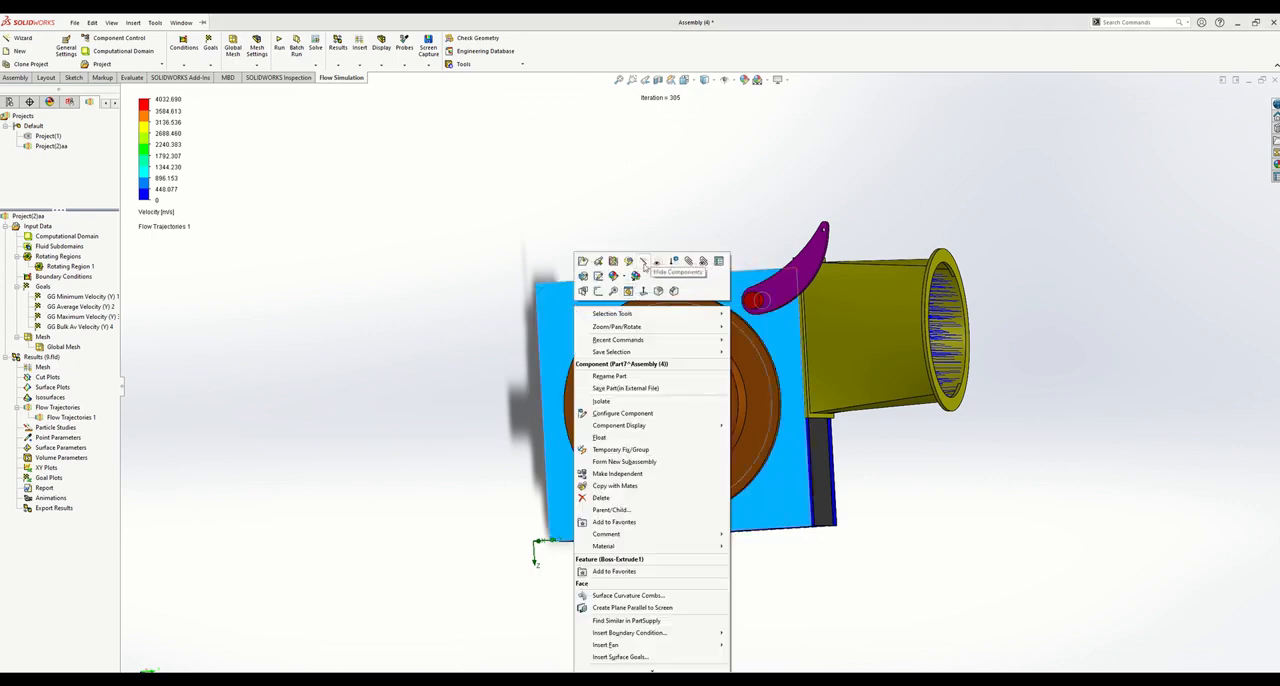
pyautogui.click(643, 261)
# - Hide the orange side disc, the green bearing and the front runner disc to expose the blades
pyautogui.click(650, 326)
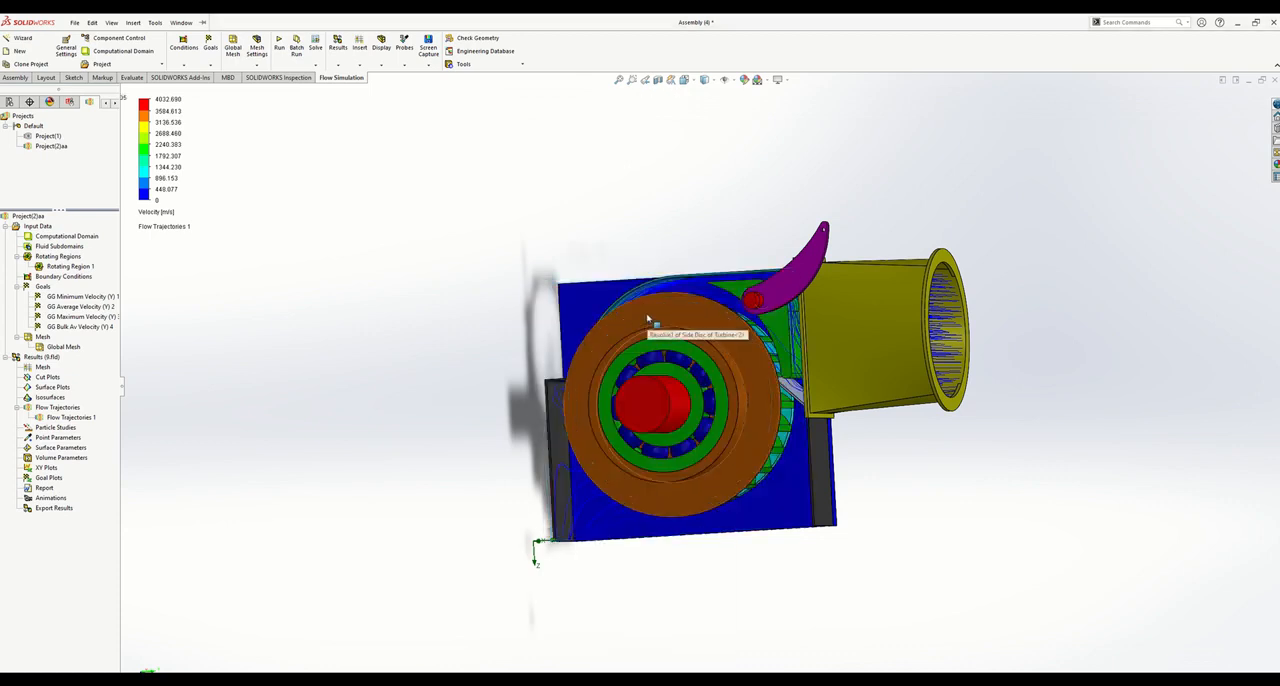
pyautogui.rightClick(648, 318)
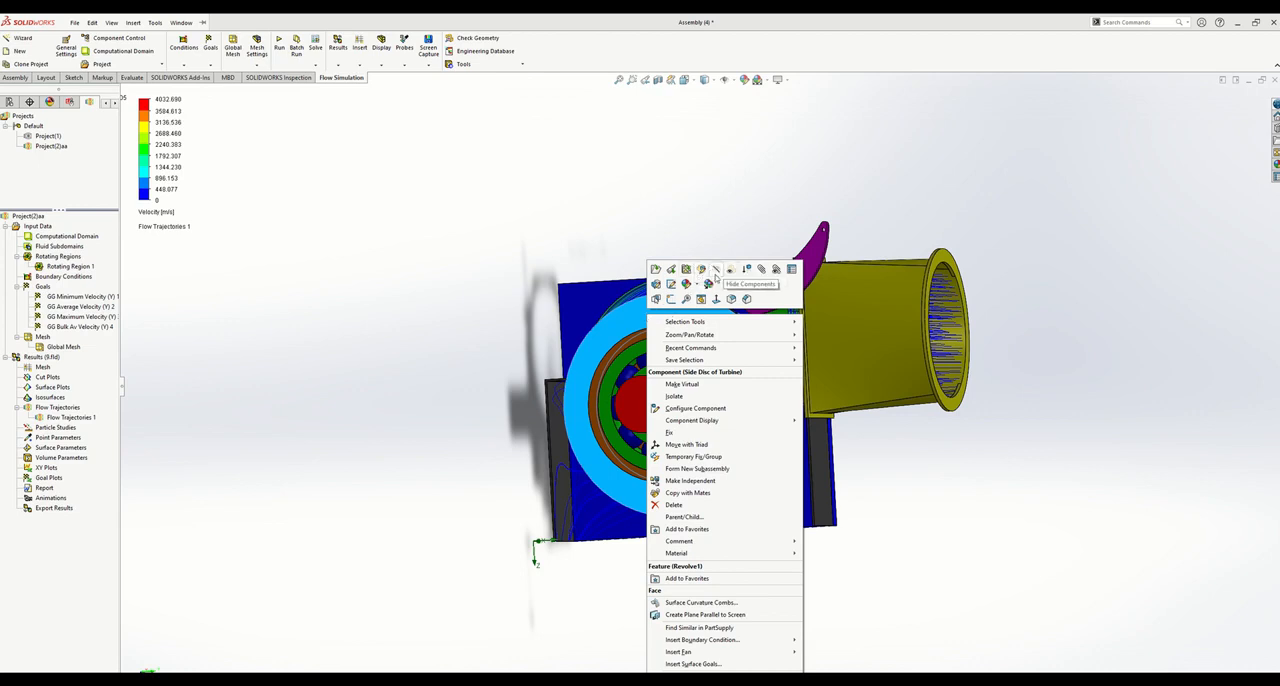
pyautogui.click(715, 271)
pyautogui.rightClick(683, 355)
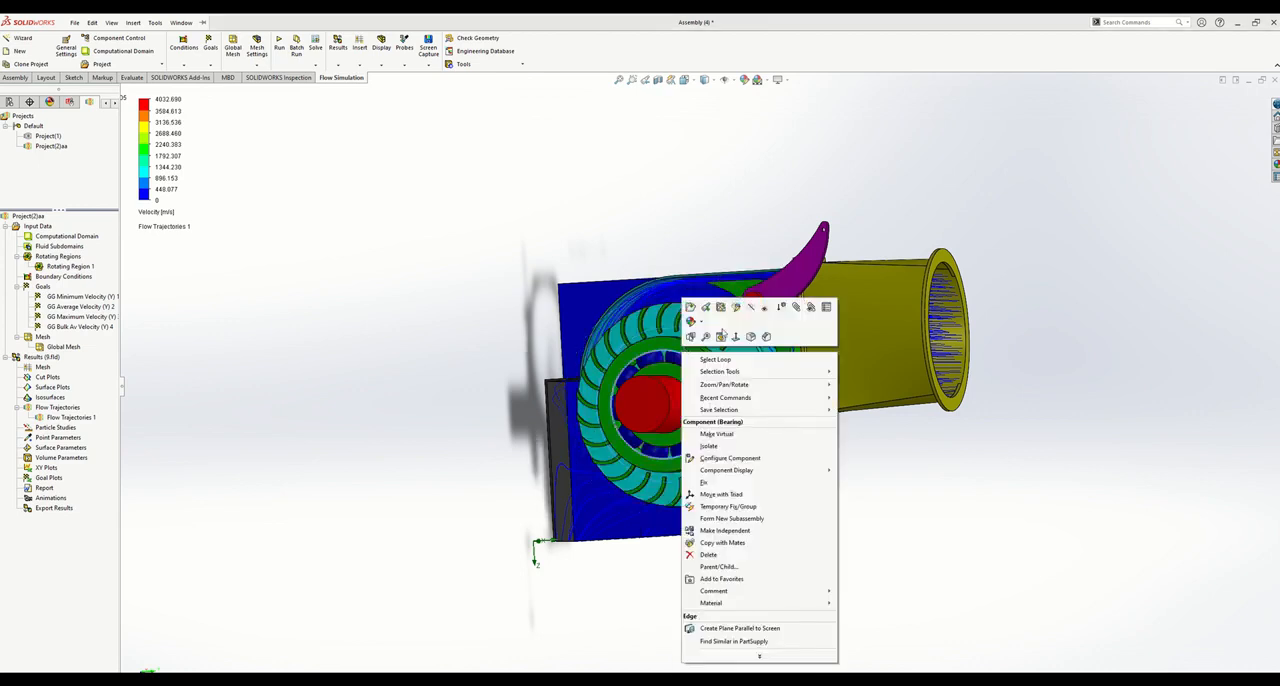
pyautogui.rightClick(655, 346)
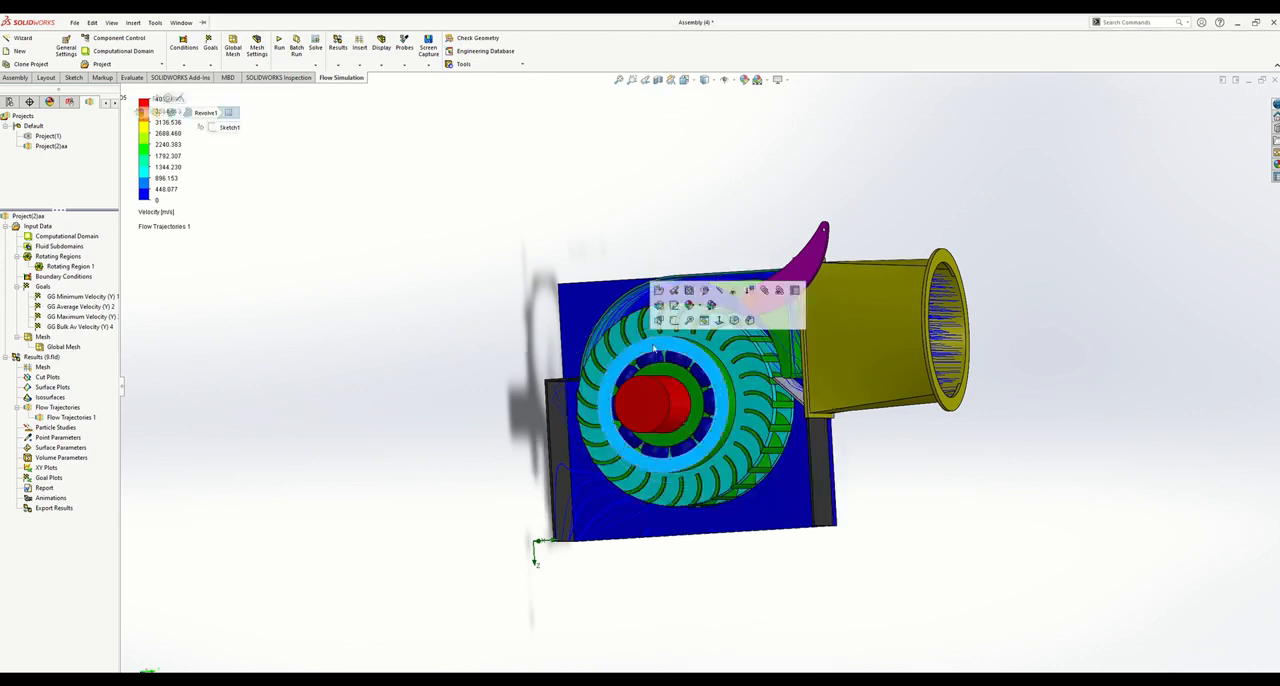
pyautogui.click(721, 300)
pyautogui.rightClick(690, 354)
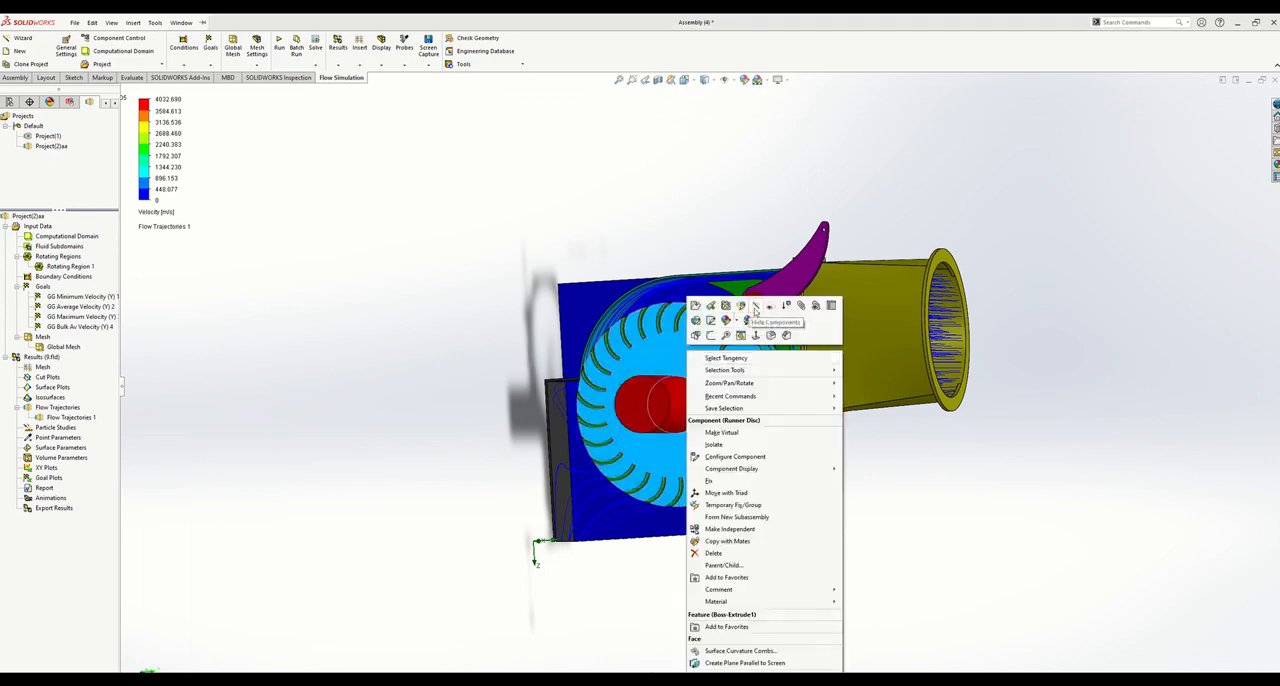
pyautogui.click(755, 308)
# - Make the yellow inlet pipe transparent to expose the trajectories inside it
pyautogui.moveTo(429, 366); pyautogui.dragTo(450, 364, button='middle')
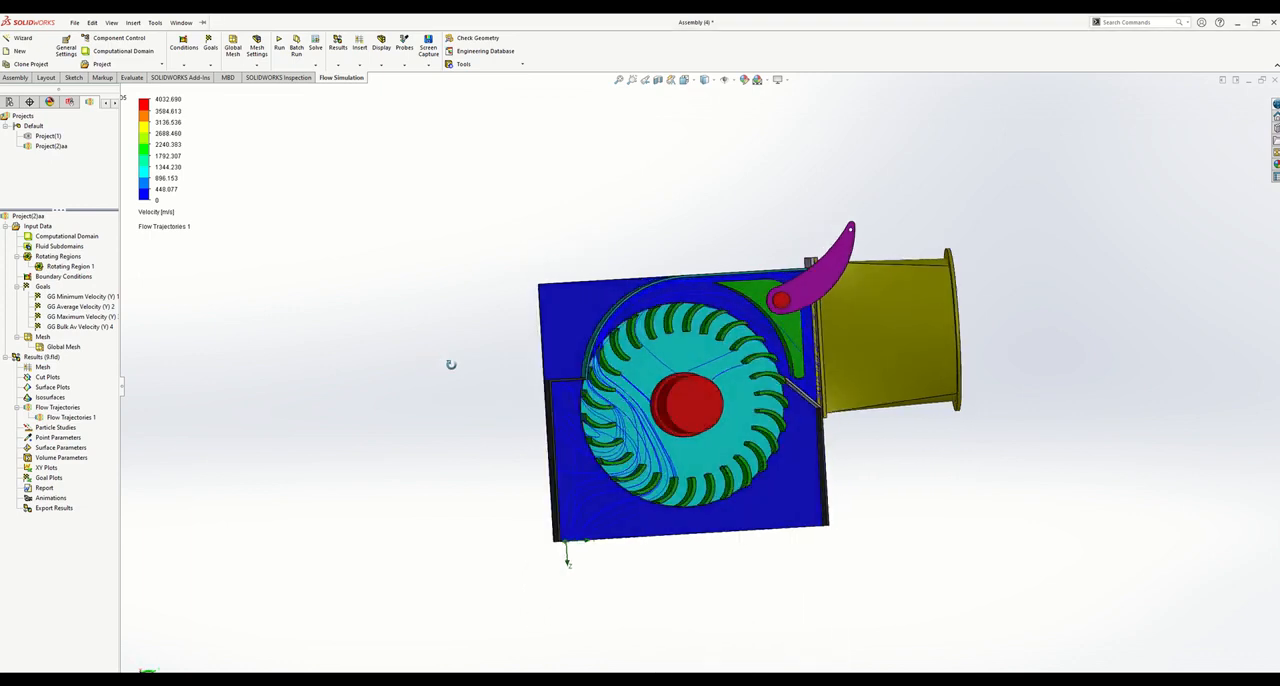
pyautogui.rightClick(895, 305)
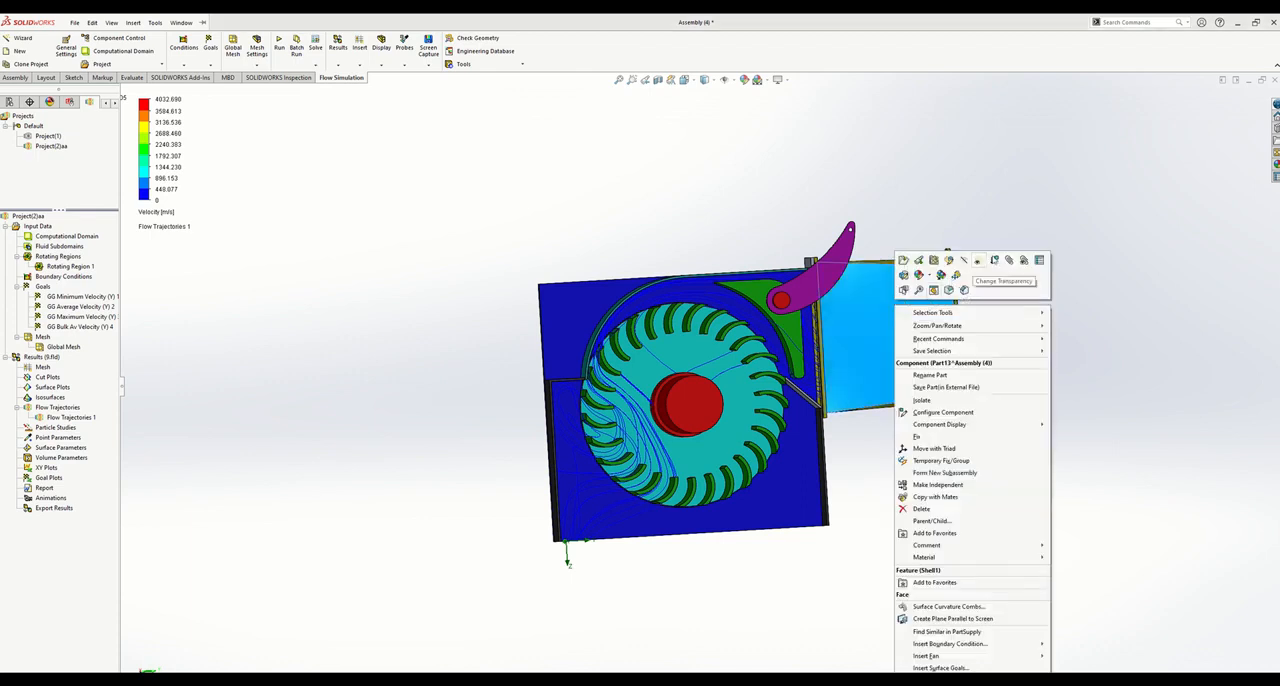
pyautogui.click(976, 263)
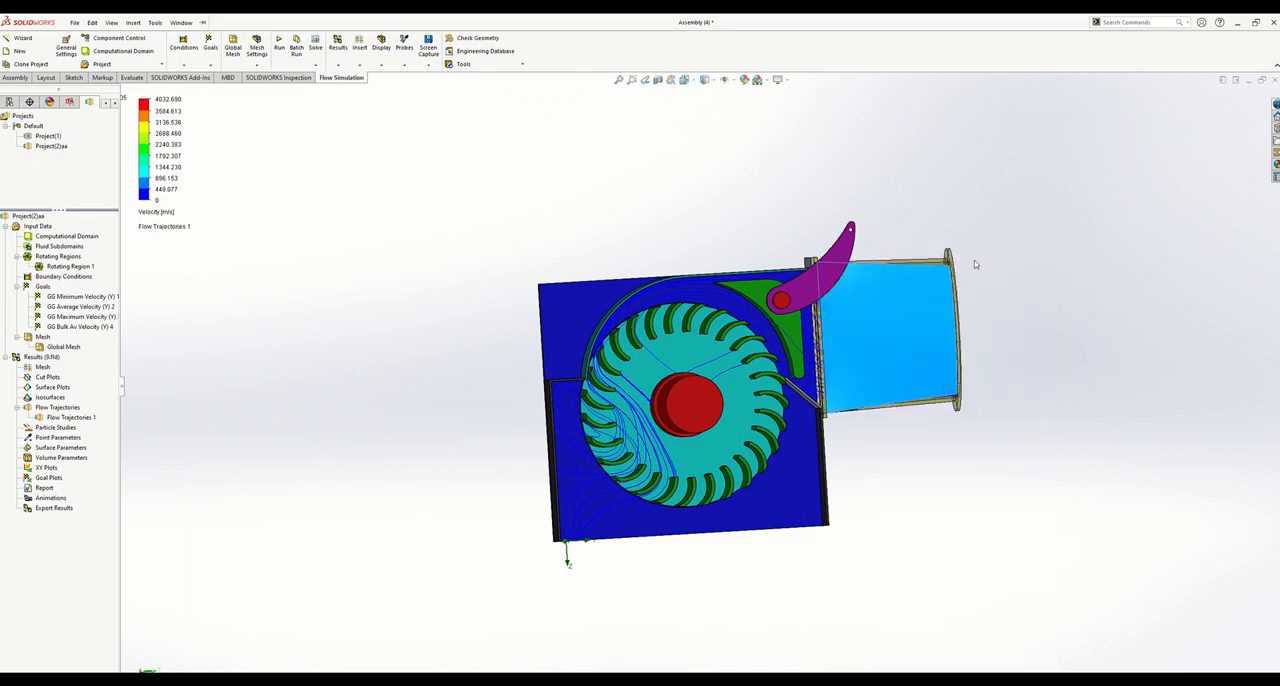
pyautogui.moveTo(982, 326); pyautogui.dragTo(935, 355, button='middle')
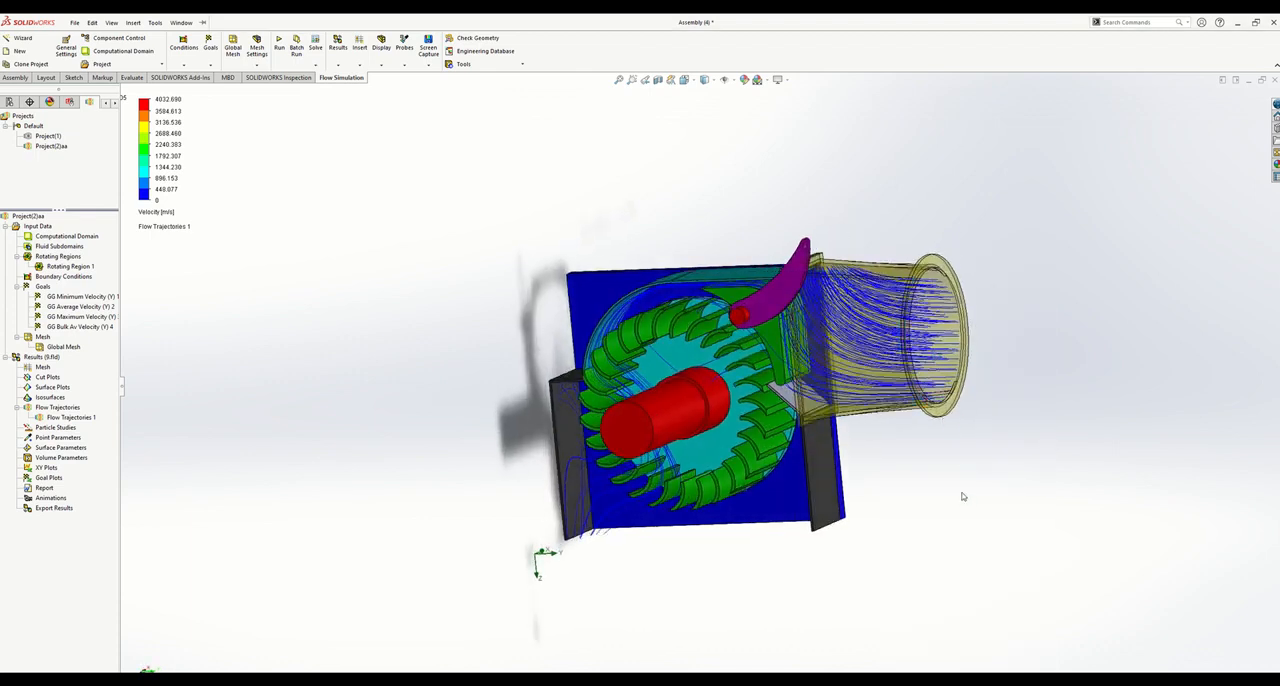
pyautogui.moveTo(914, 429); pyautogui.dragTo(958, 405, button='middle')
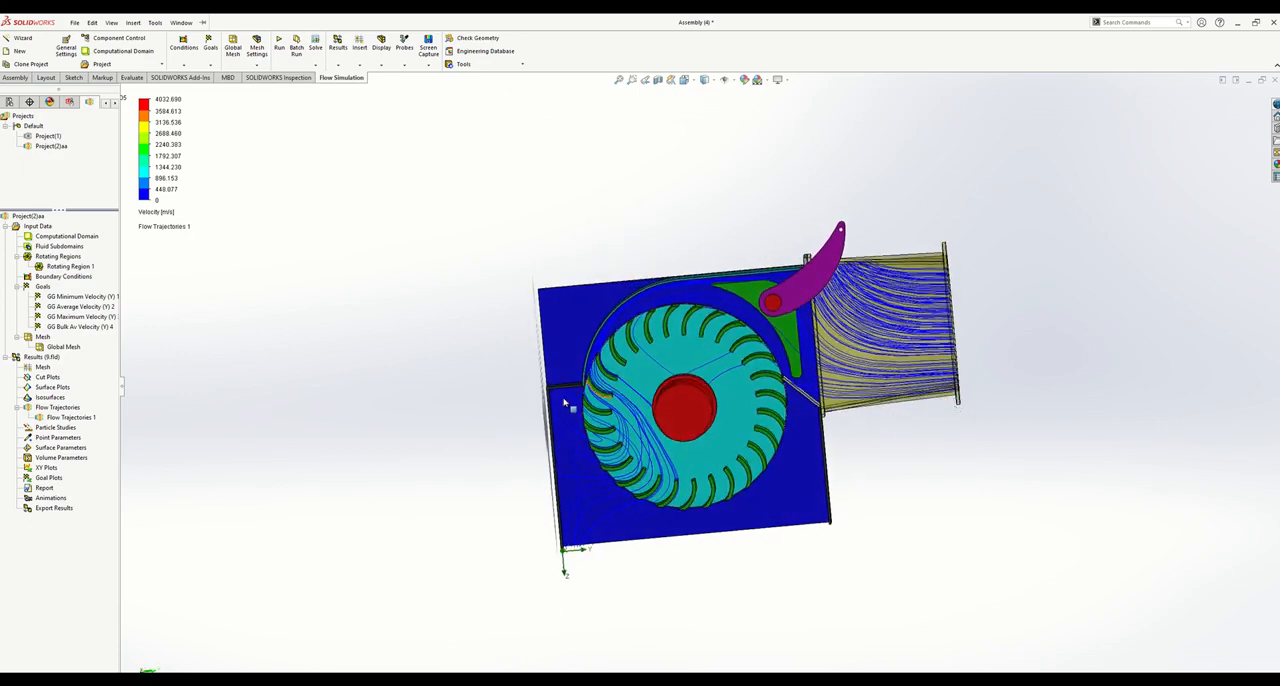
# - Play the Flow Trajectories 1 animation and set the velocity legend's maximum to 110 m/s
pyautogui.rightClick(77, 418)
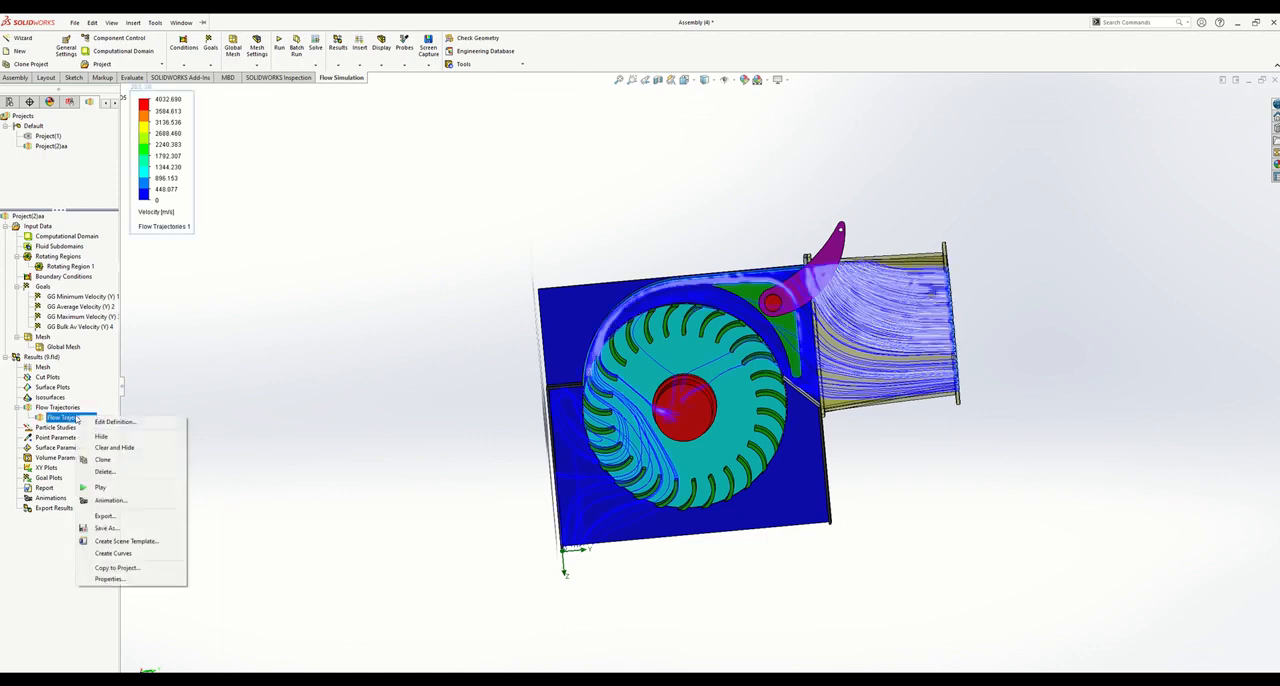
pyautogui.click(112, 488)
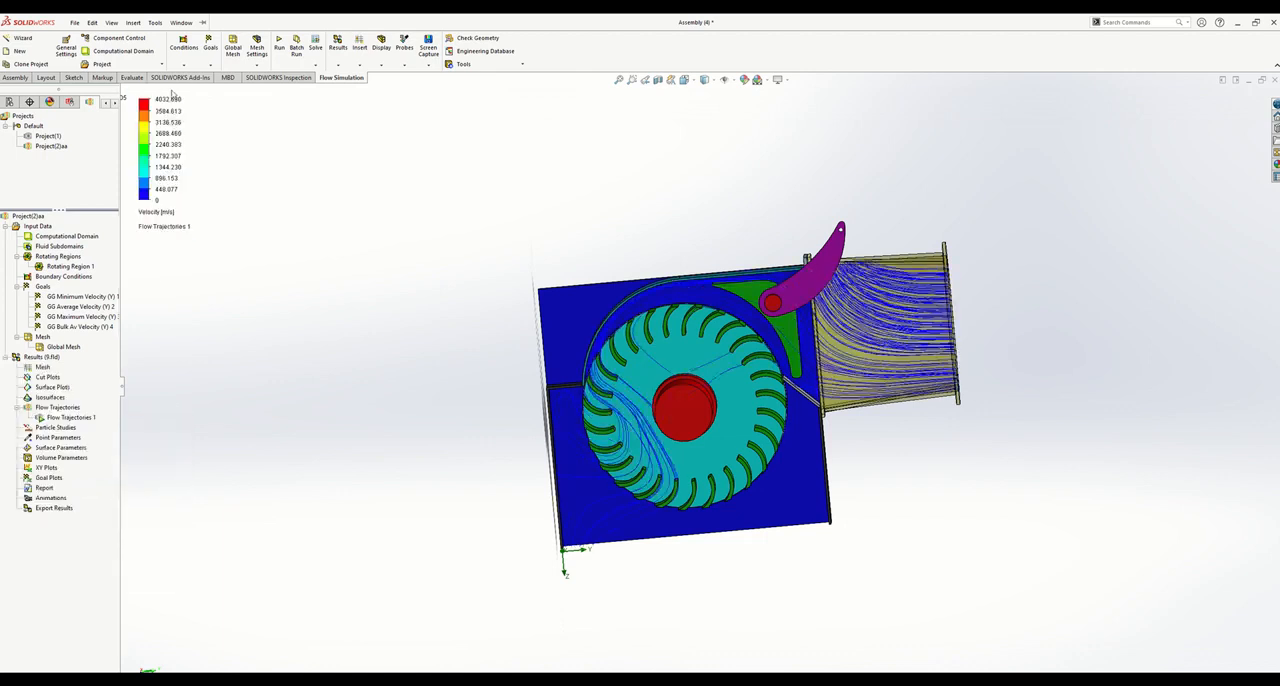
pyautogui.click(166, 99)
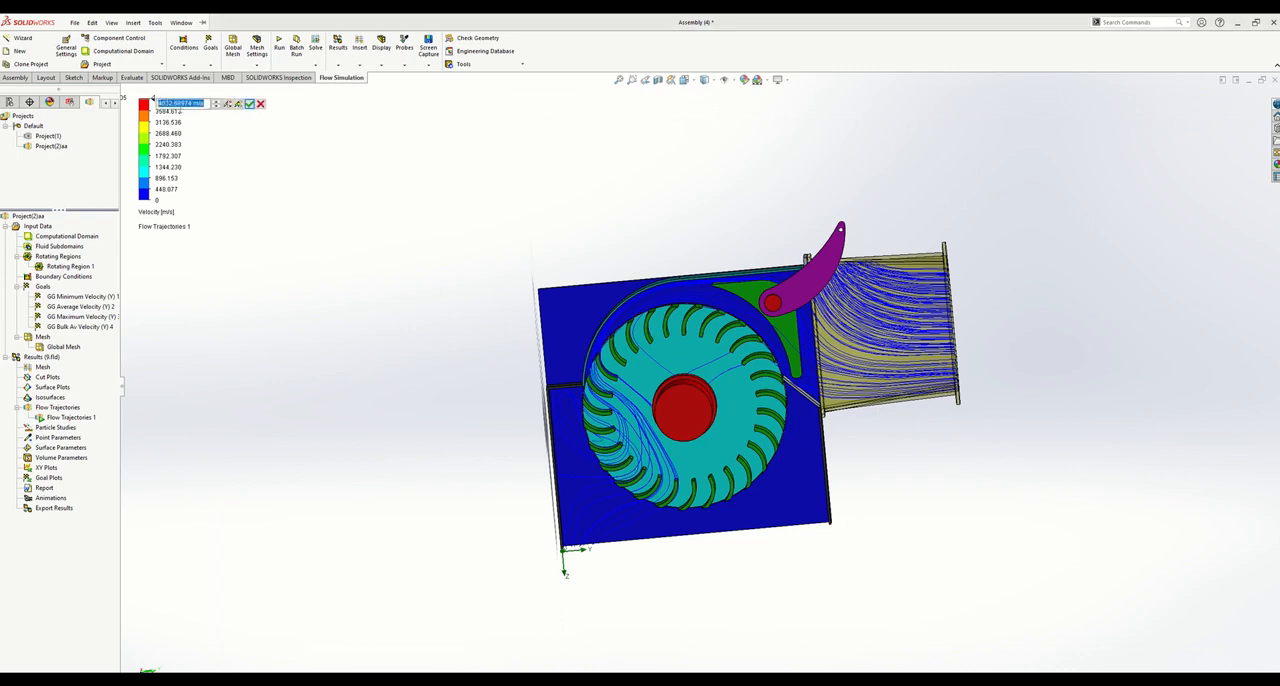
pyautogui.write('110')
pyautogui.press('Return')
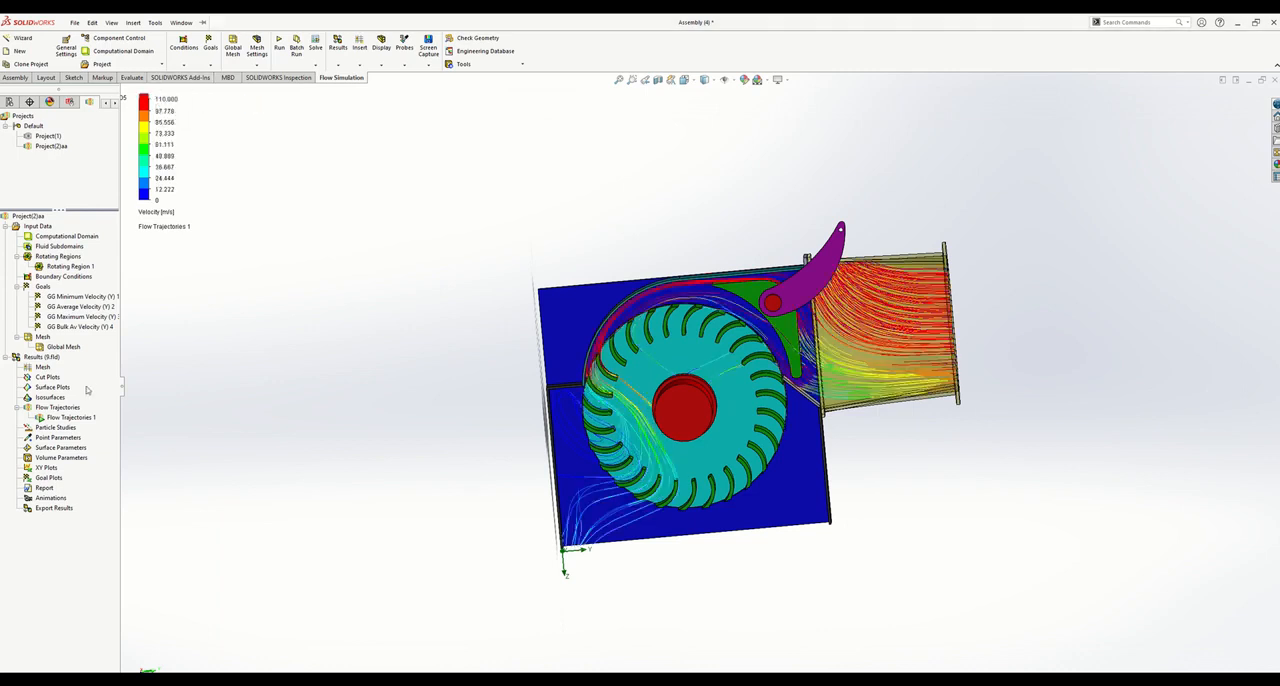
pyautogui.rightClick(62, 418)
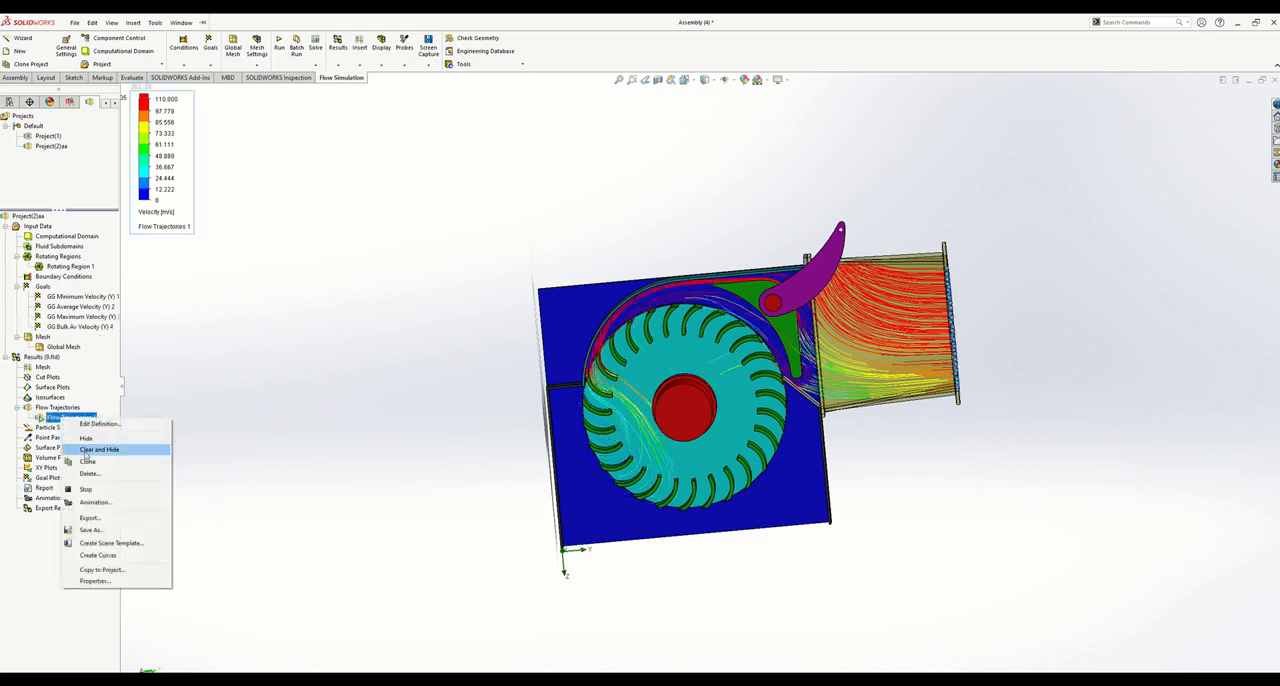
pyautogui.click(216, 463)
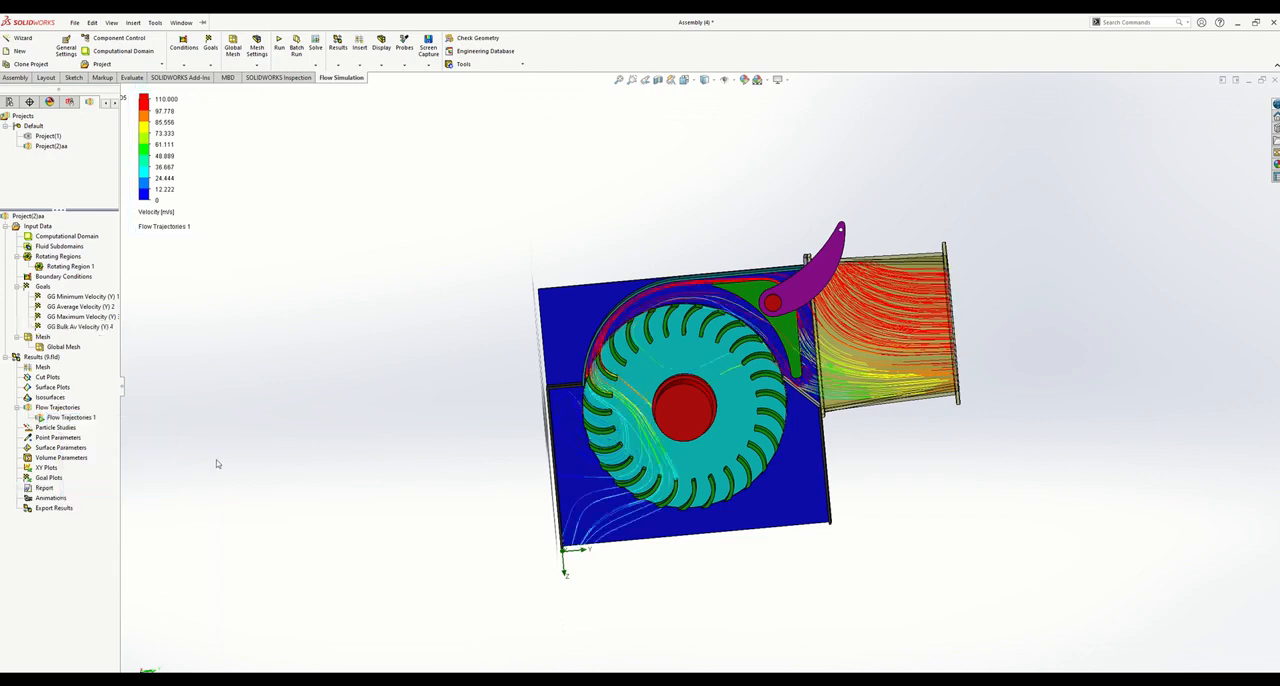
pyautogui.scroll(-2, 1026, 274)
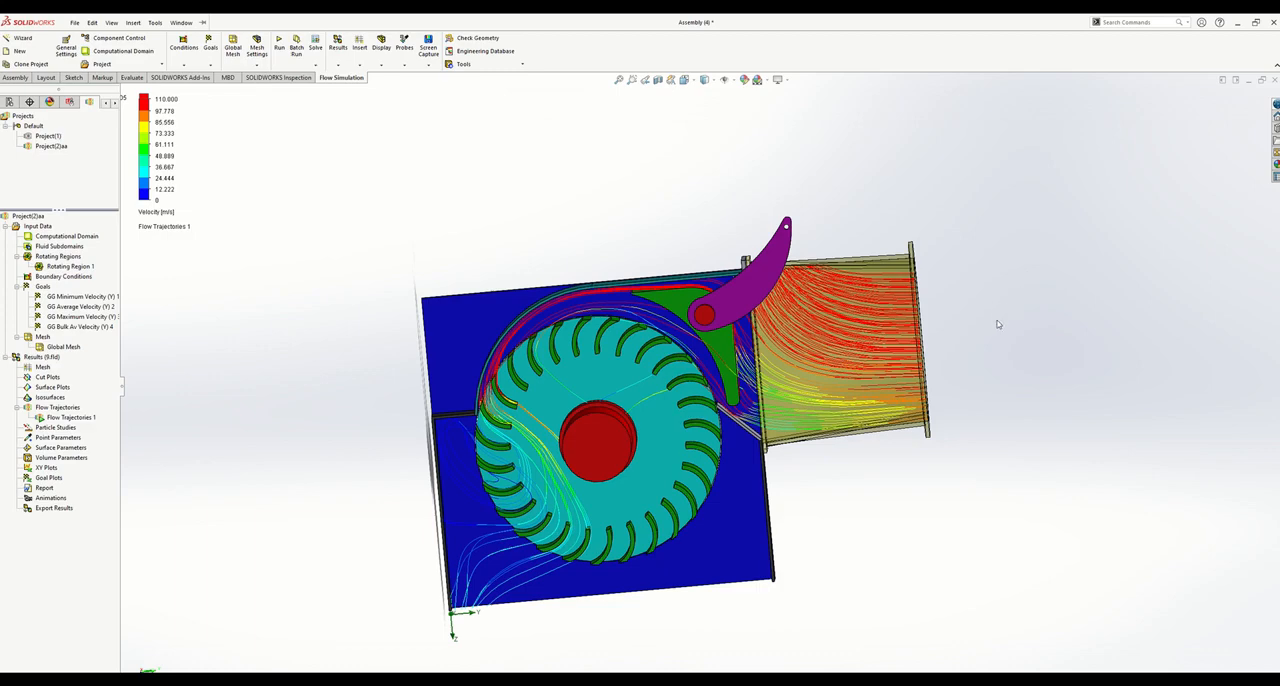
# - Stop the running Flow Trajectories 1 animation
pyautogui.moveTo(907, 505)
pyautogui.mouseDown(button='middle')
pyautogui.moveTo(894, 494)
pyautogui.moveTo(837, 503)
pyautogui.moveTo(920, 480)
pyautogui.moveTo(877, 497)
pyautogui.moveTo(913, 496)
pyautogui.mouseUp(button='middle')
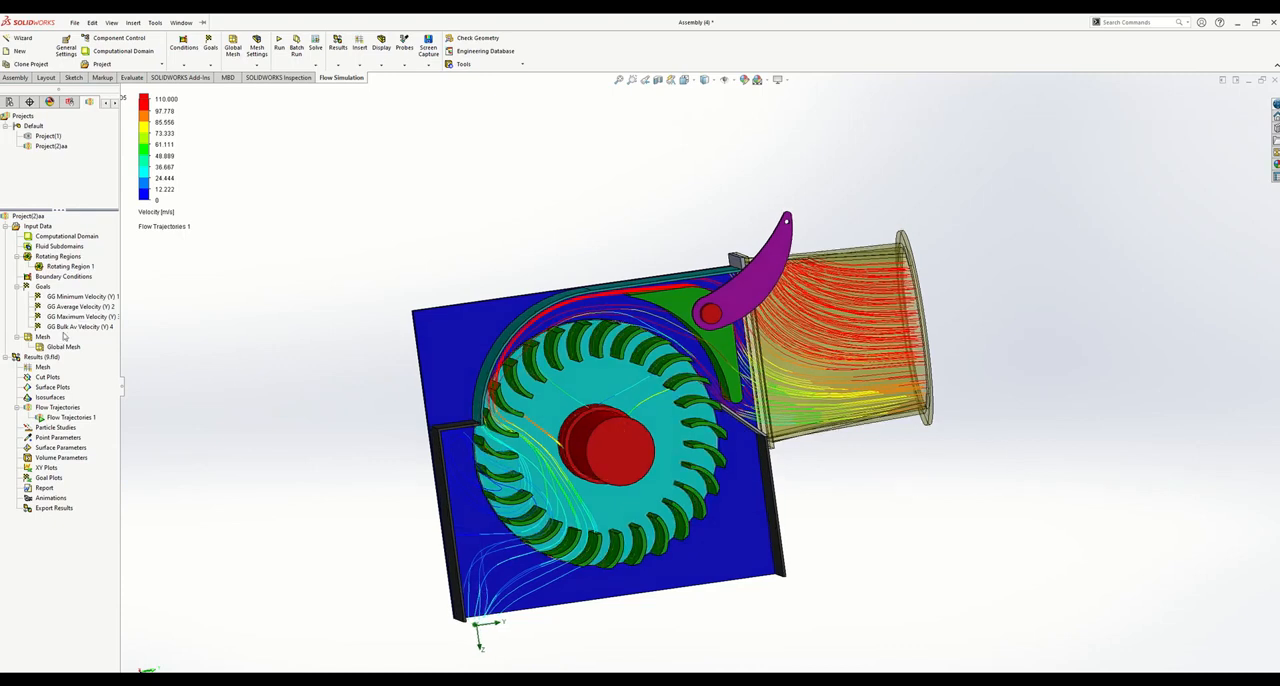
pyautogui.click(63, 417)
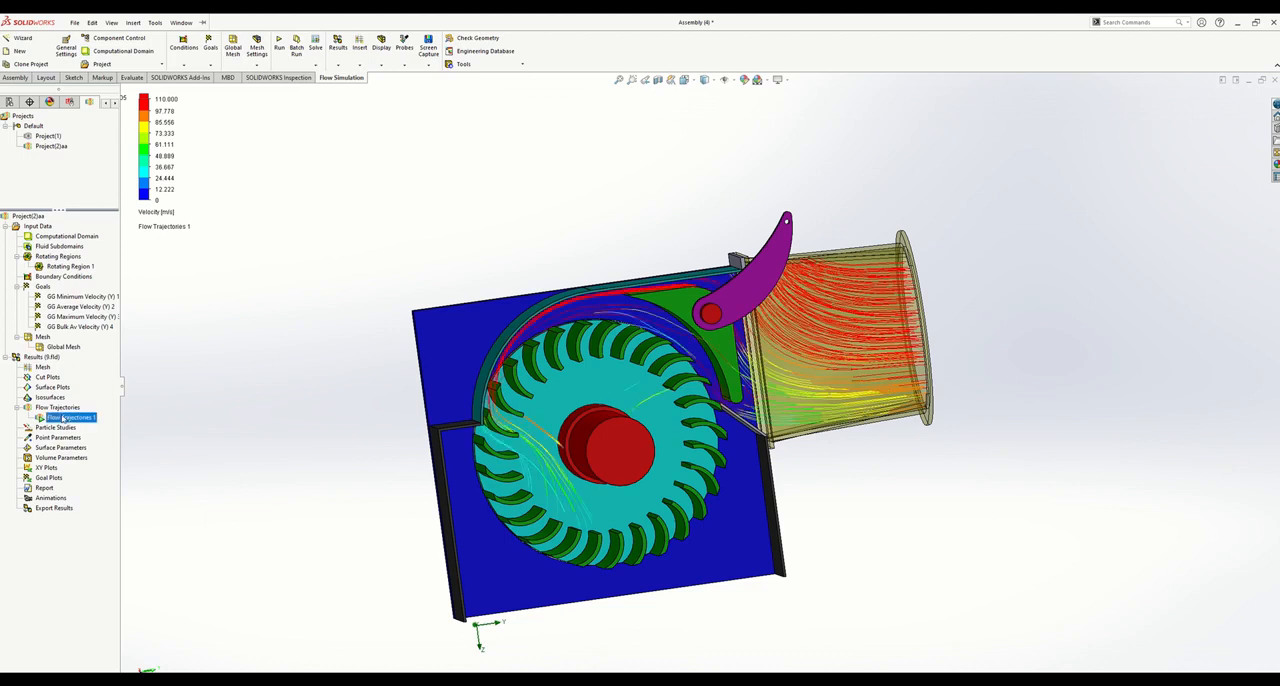
pyautogui.rightClick(63, 417)
pyautogui.click(87, 486)
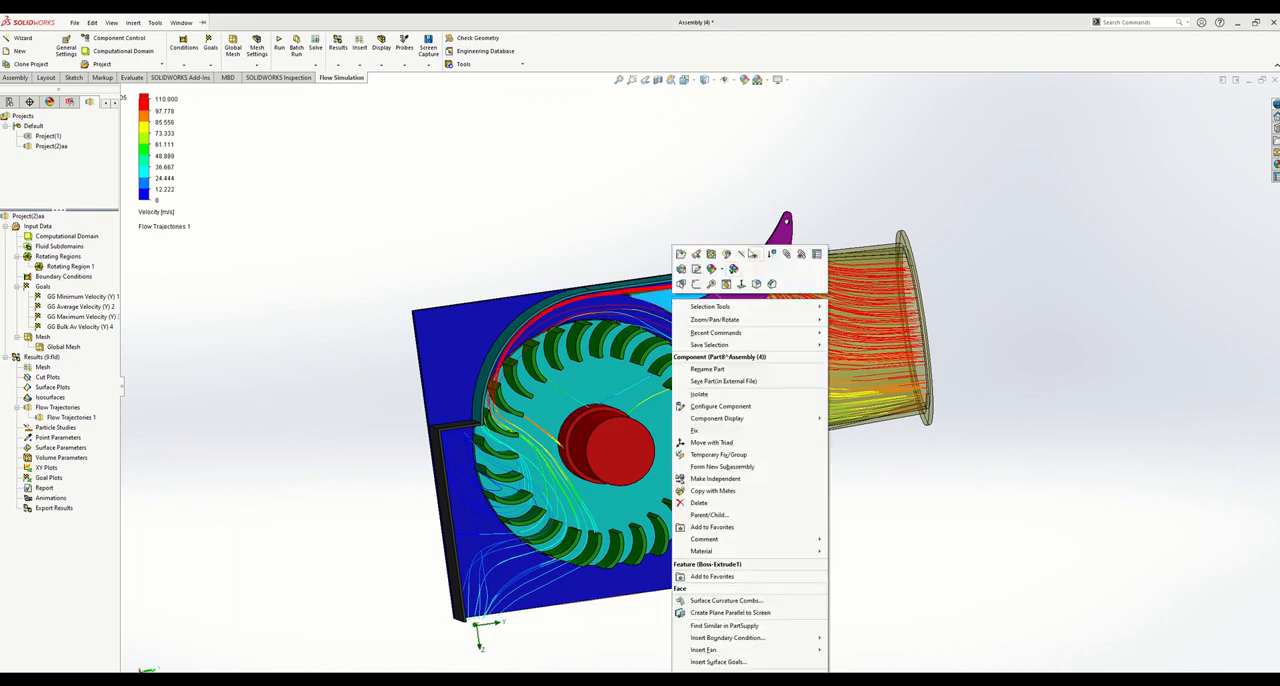
# - Make the green guide vane transparent and display the assembly as outlines with hidden lines removed
pyautogui.click(756, 256)
pyautogui.click(748, 295)
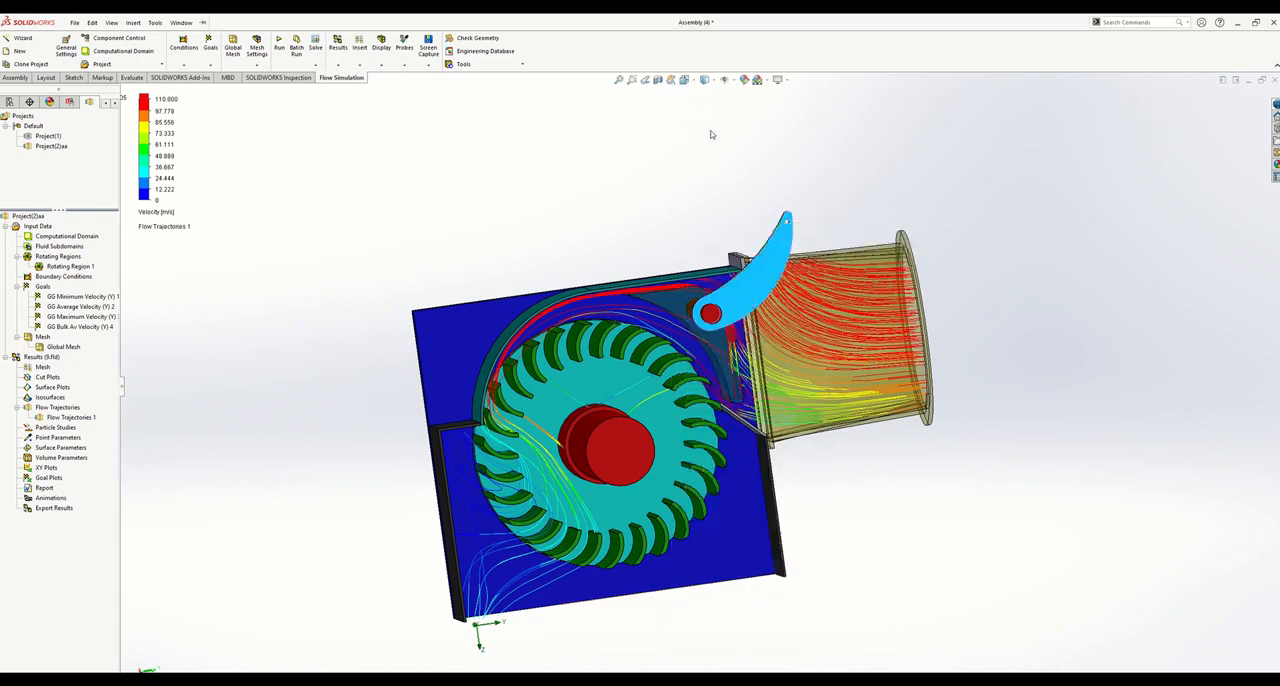
pyautogui.click(716, 82)
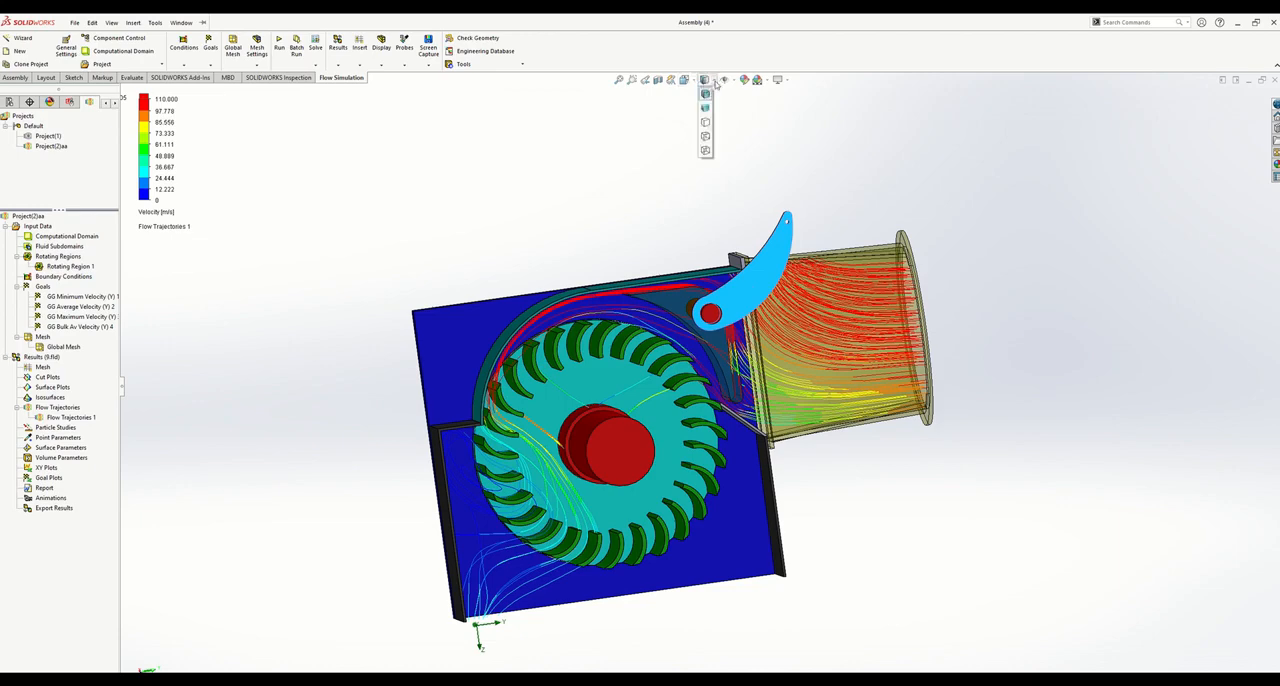
pyautogui.click(705, 122)
pyautogui.moveTo(700, 220)
pyautogui.mouseDown(button='middle')
pyautogui.moveTo(660, 214)
pyautogui.moveTo(700, 206)
pyautogui.mouseUp(button='middle')
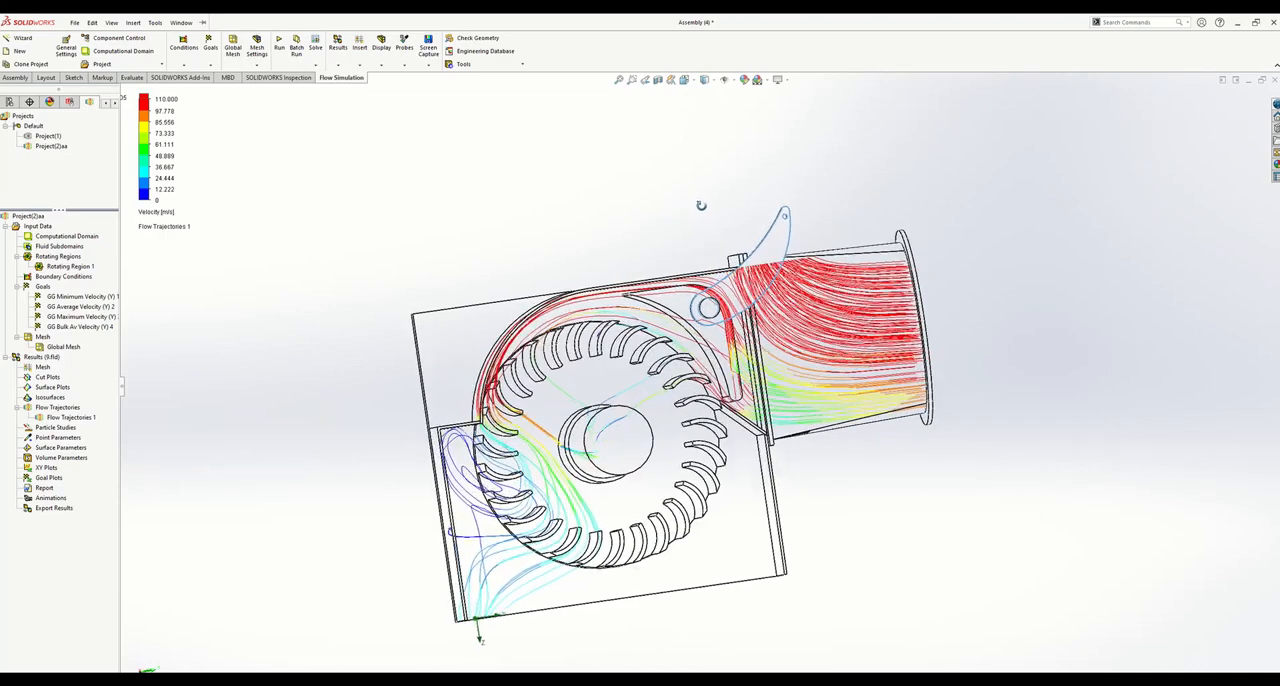
pyautogui.moveTo(339, 292); pyautogui.dragTo(327, 290, button='middle')
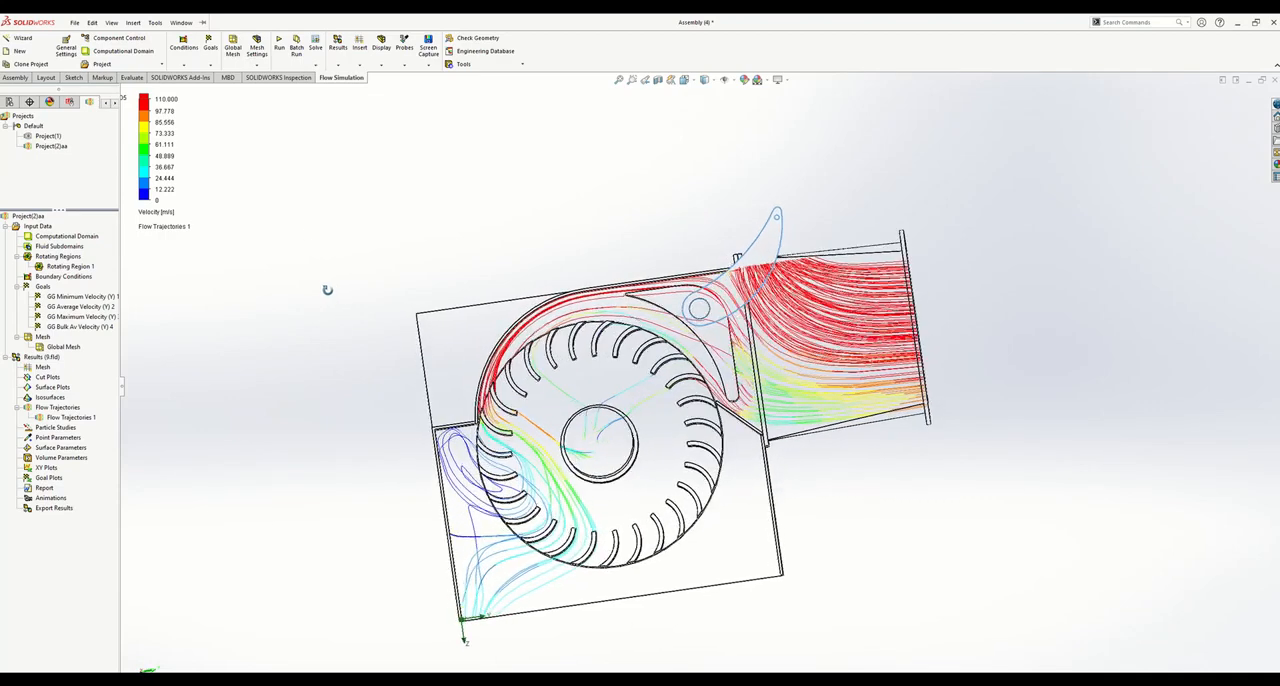
# - Play the Flow Trajectories 1 animation and examine the flow through the outlined turbine, including from the back view
pyautogui.rightClick(55, 417)
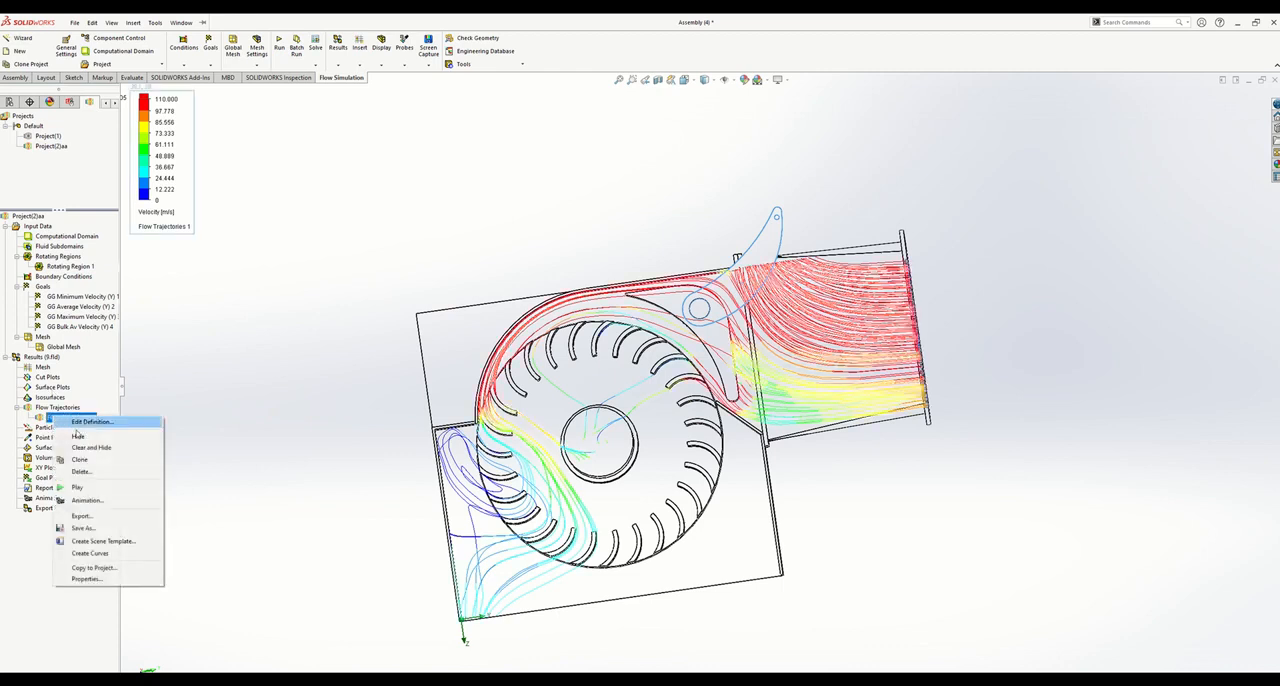
pyautogui.click(78, 487)
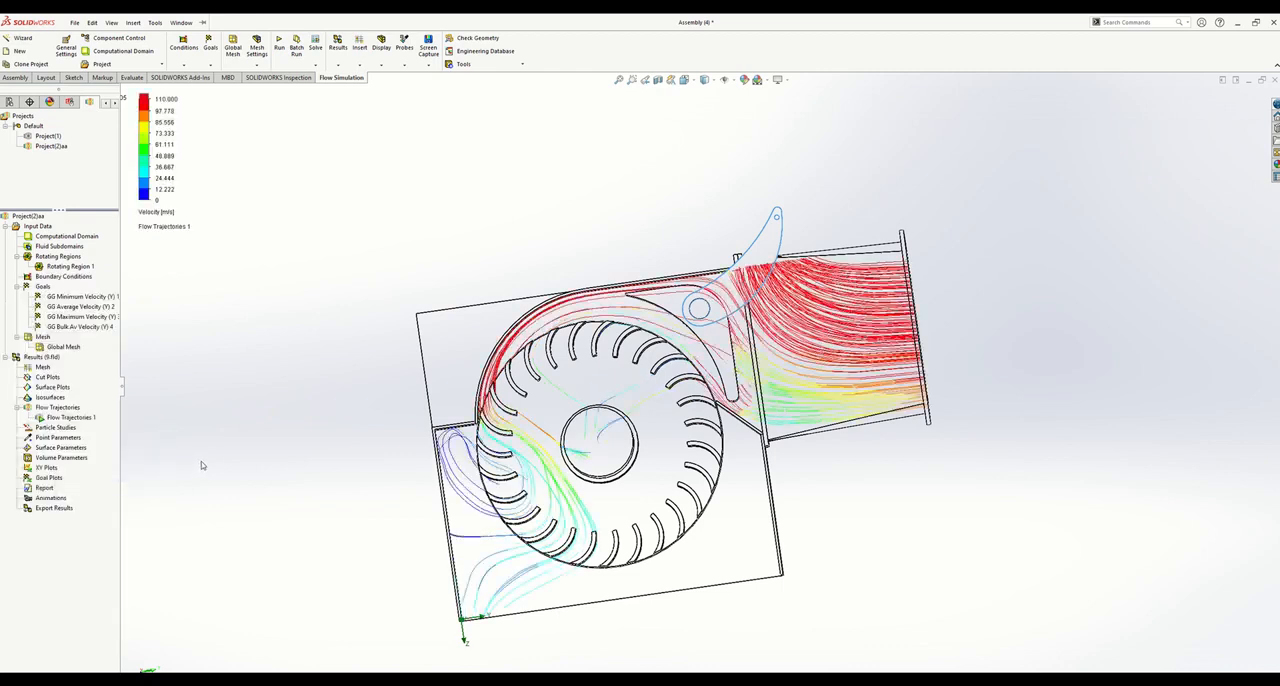
pyautogui.moveTo(271, 434)
pyautogui.mouseDown(button='middle')
pyautogui.moveTo(272, 453)
pyautogui.moveTo(266, 437)
pyautogui.mouseUp(button='middle')
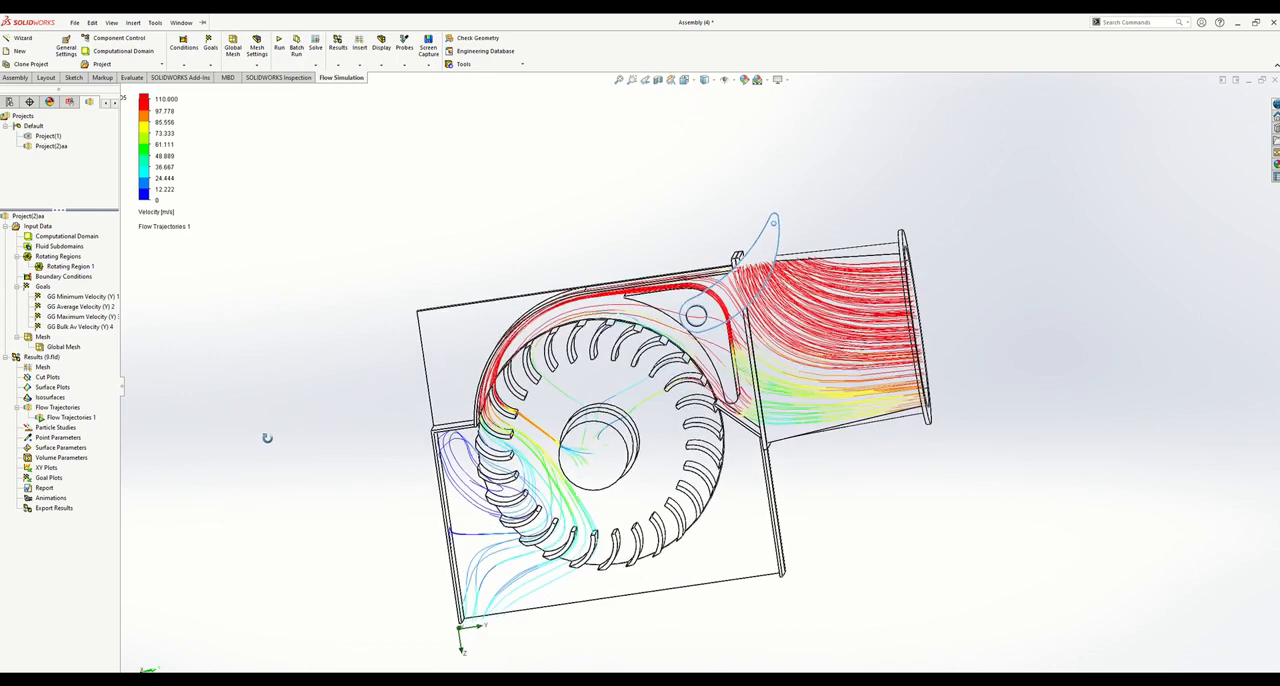
pyautogui.scroll(-2, 268, 441)
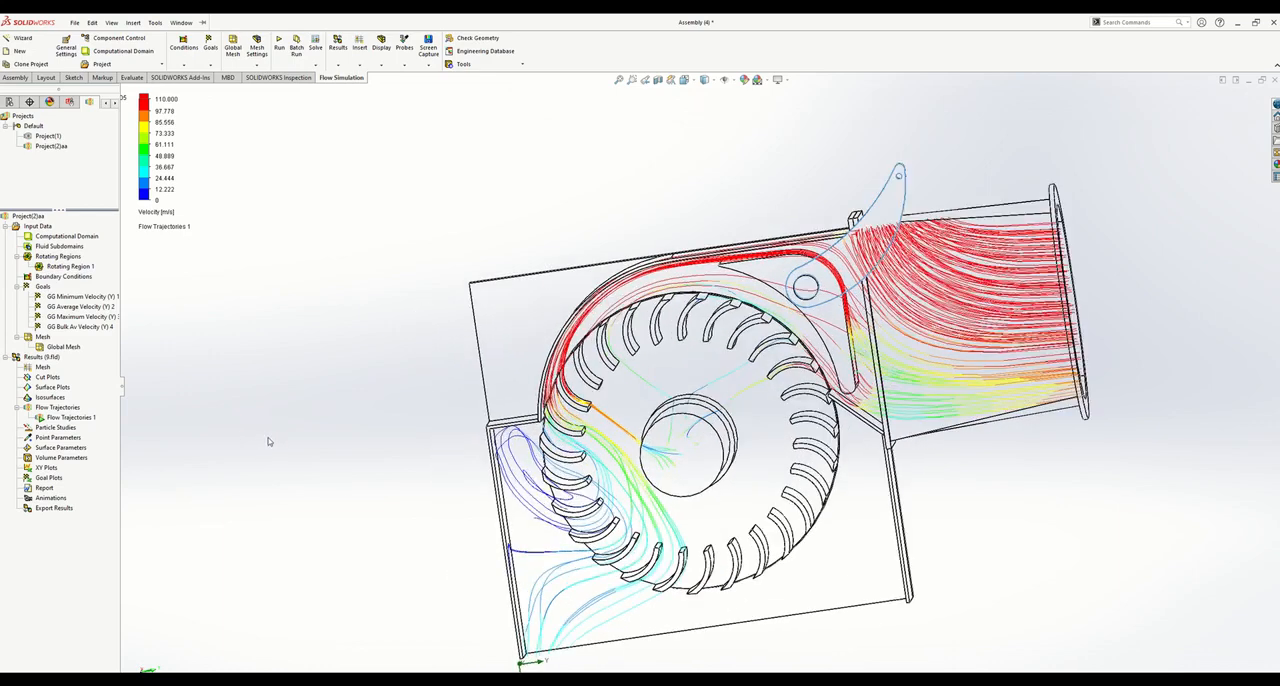
pyautogui.scroll(1, 271, 440)
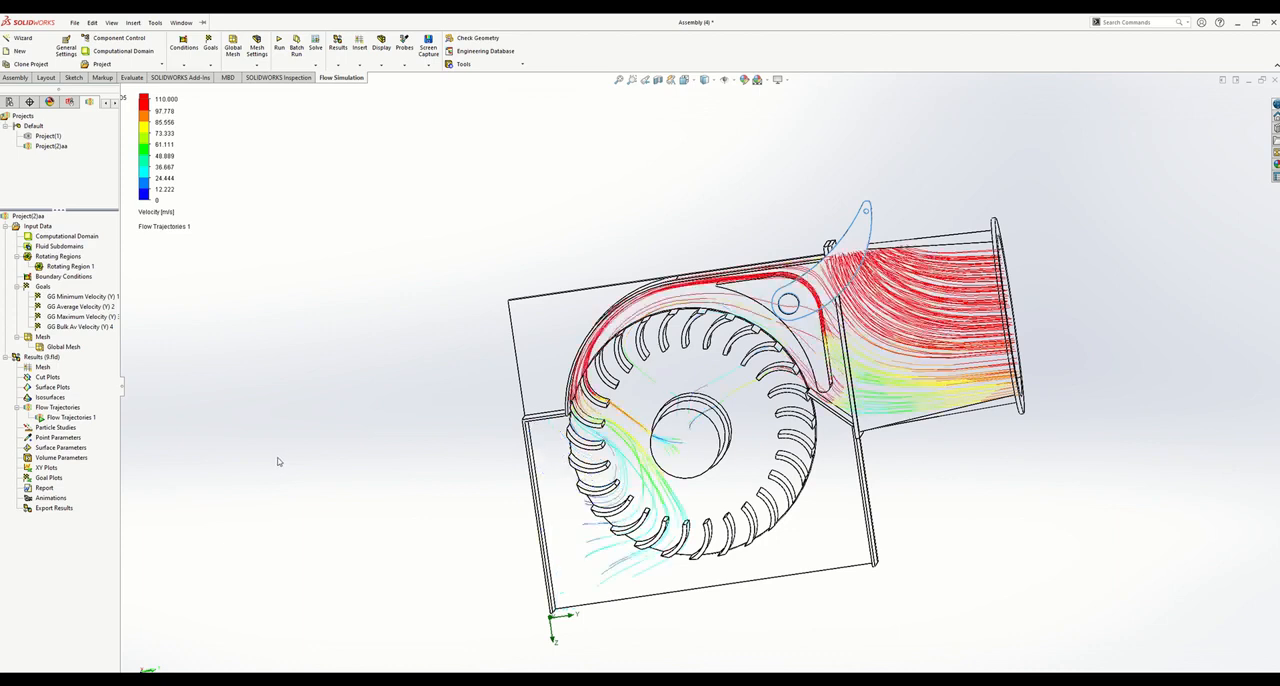
pyautogui.press('space')
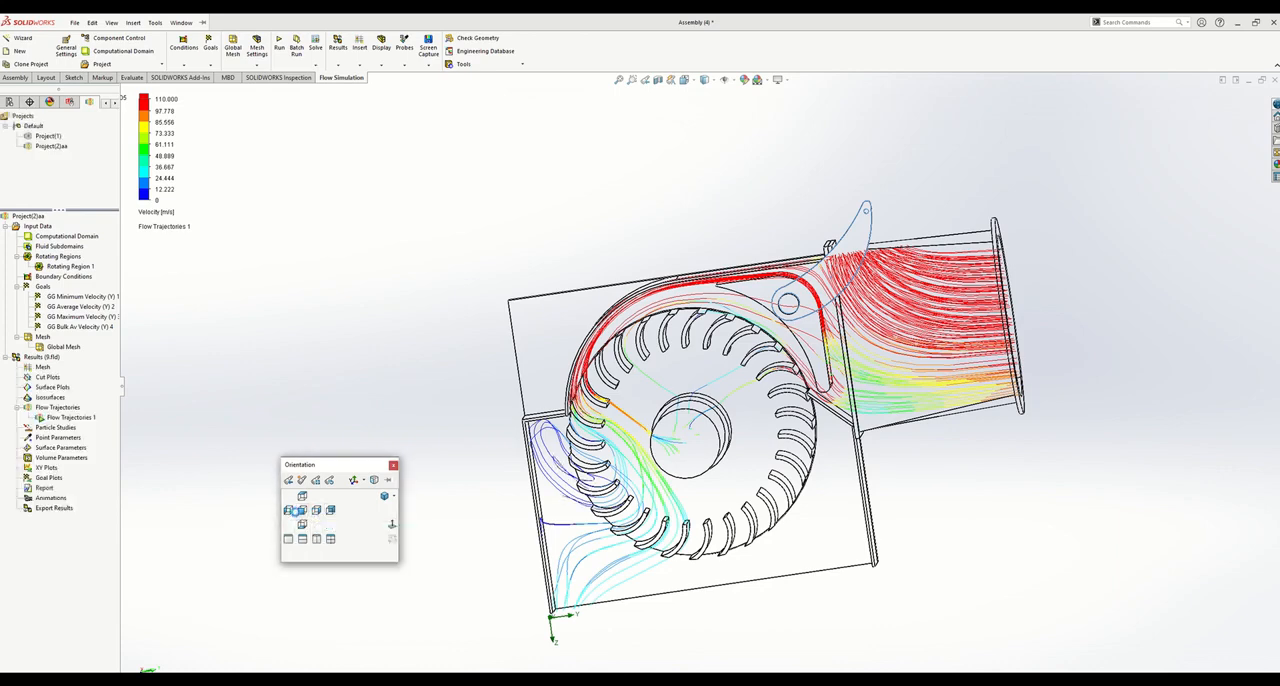
pyautogui.click(331, 515)
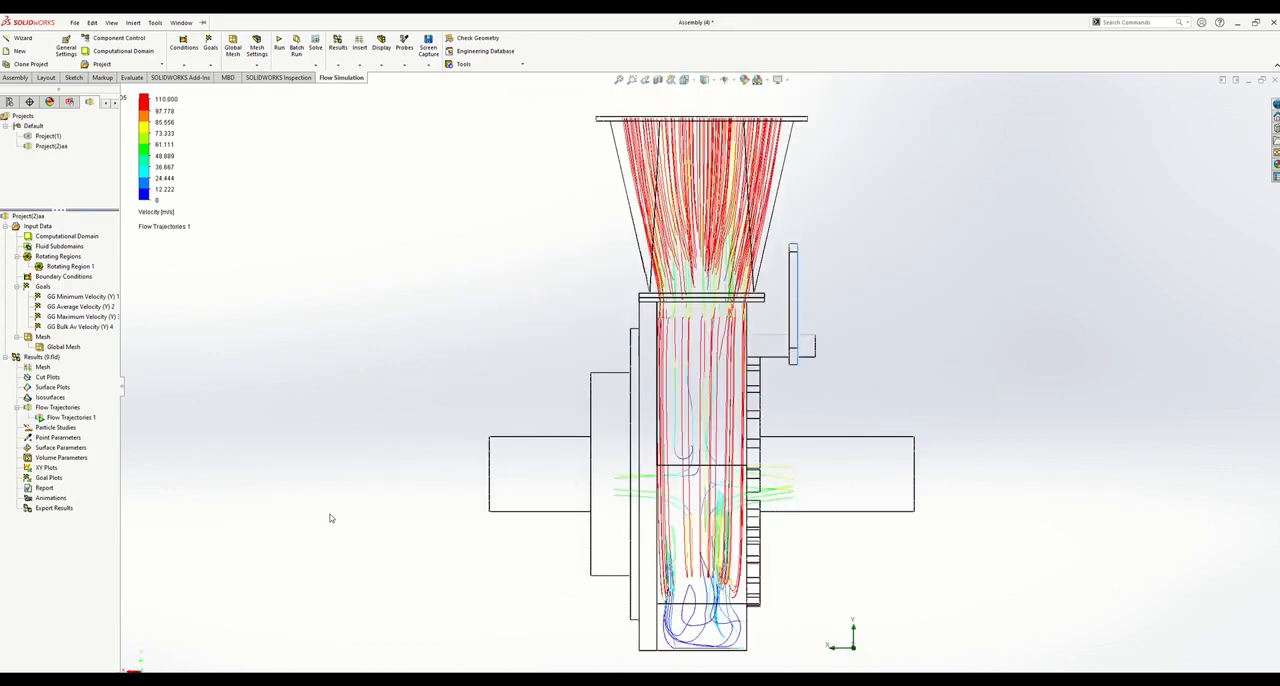